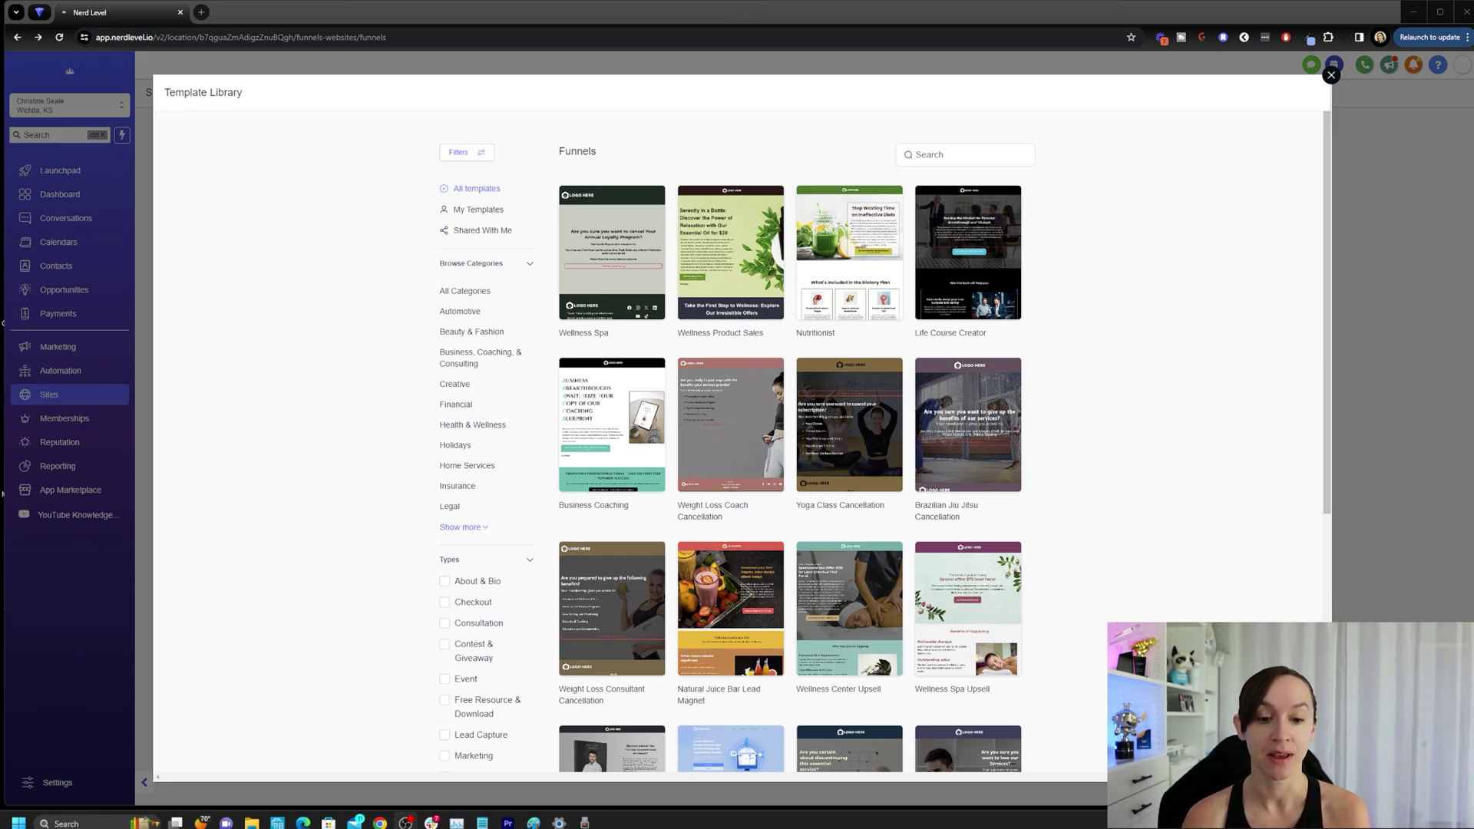
scroll(1117, 454, "down", 2)
scroll(1128, 463, "down", 1)
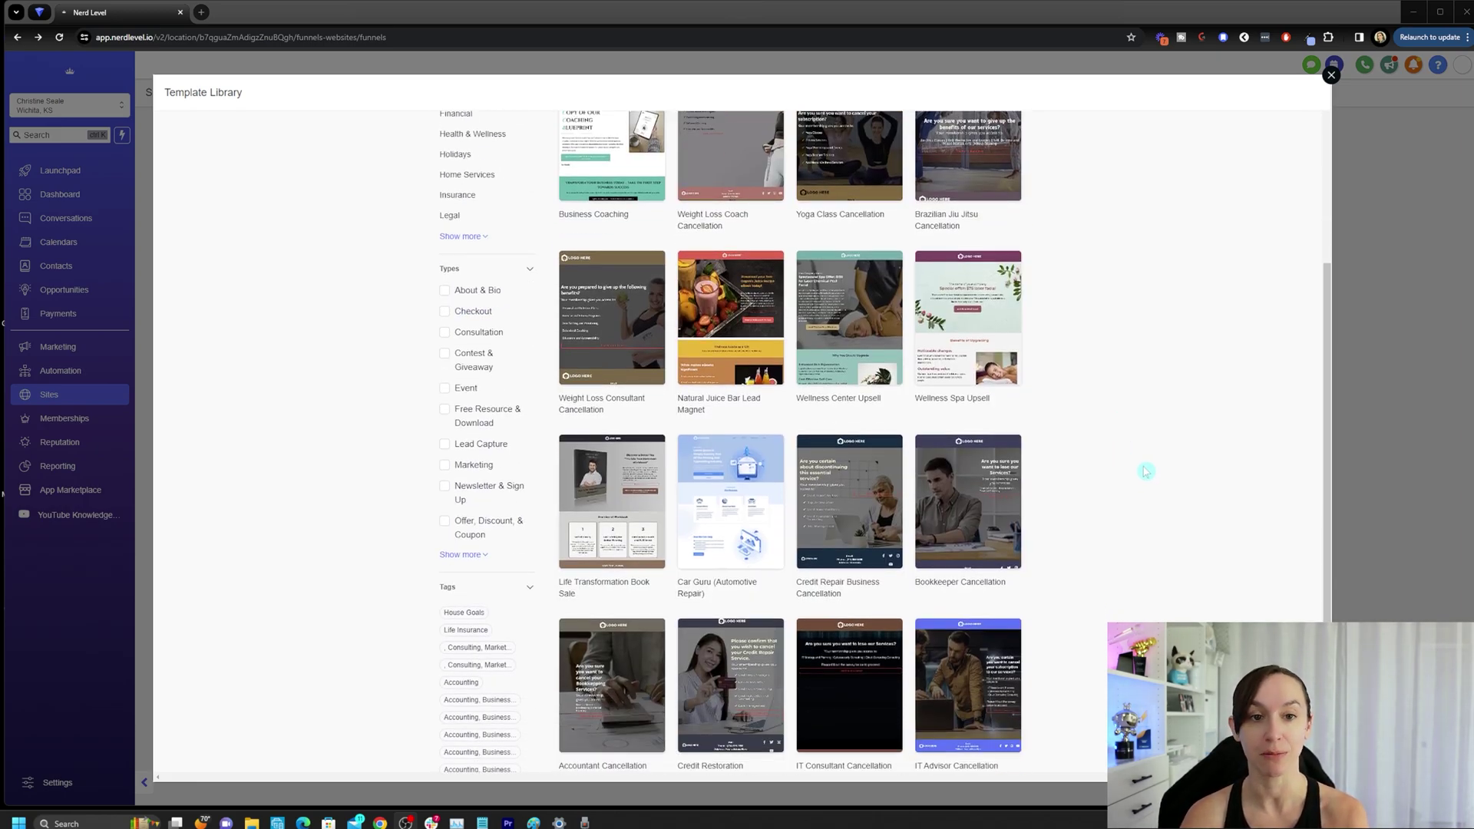
scroll(1144, 470, "up", 2)
scroll(1134, 479, "up", 1)
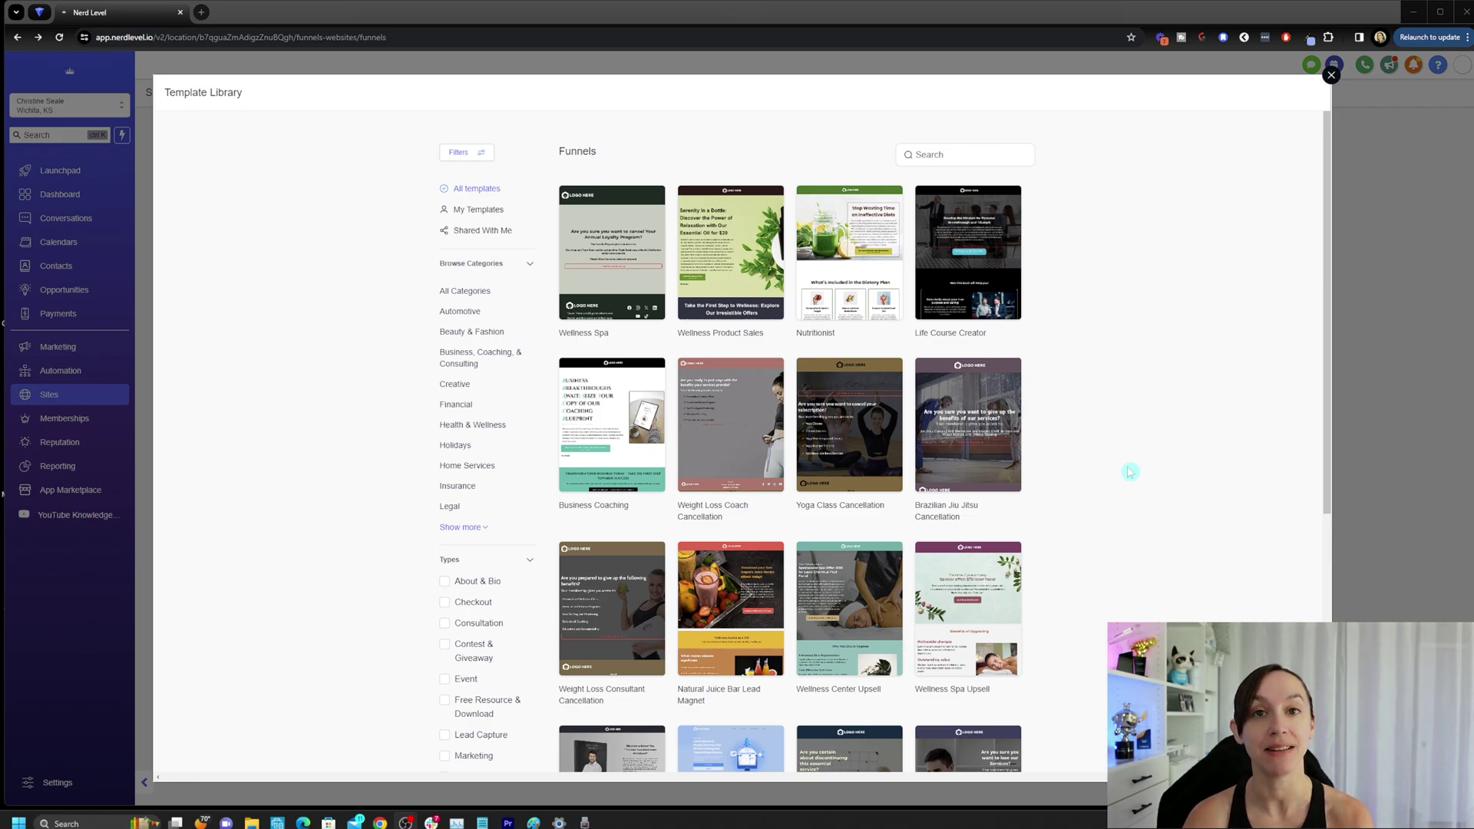
Check My Templates is empty, then close the Template Library back to the funnels list.
left_click(473, 210)
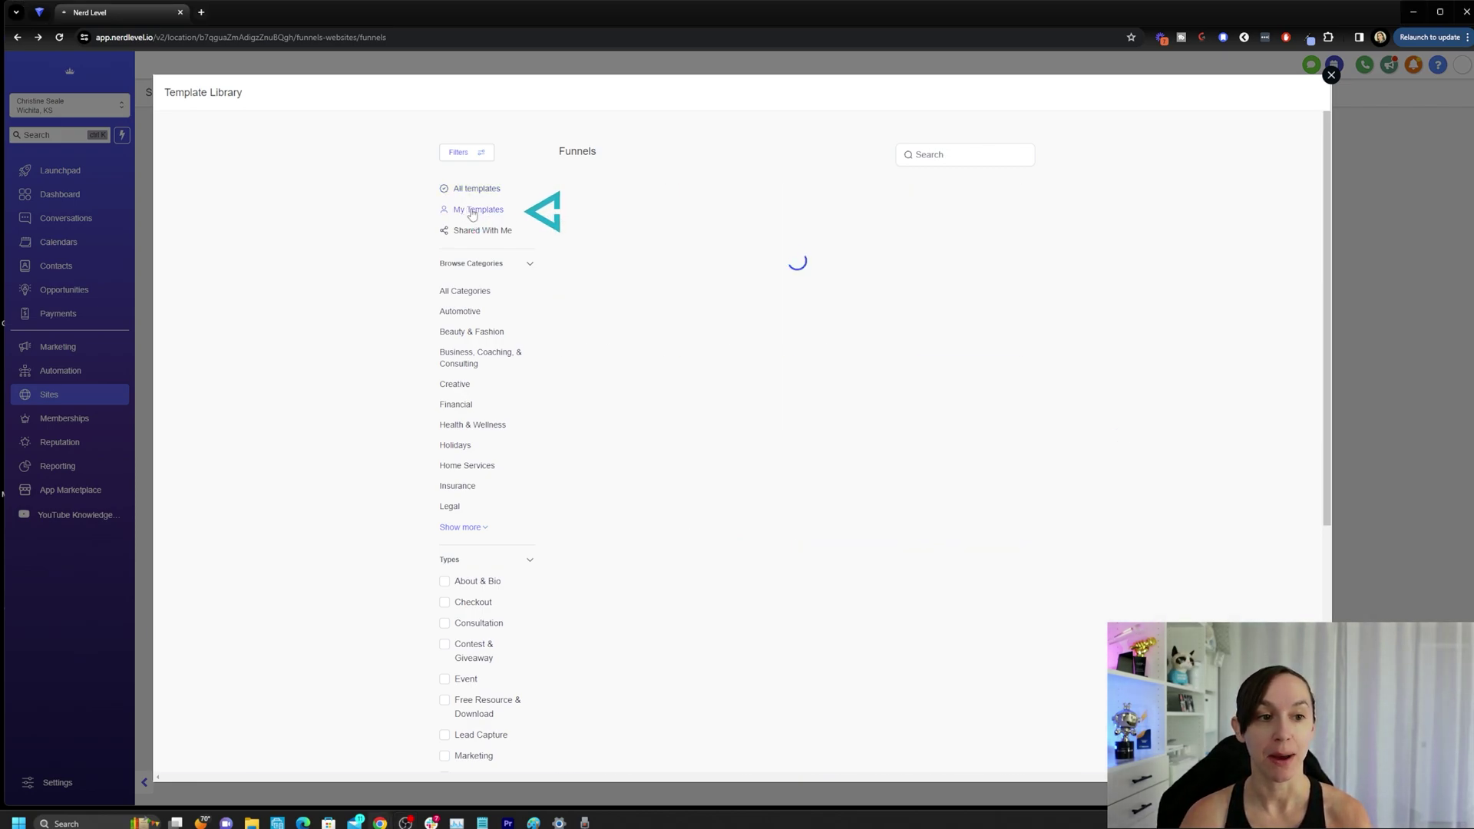
left_click(1331, 76)
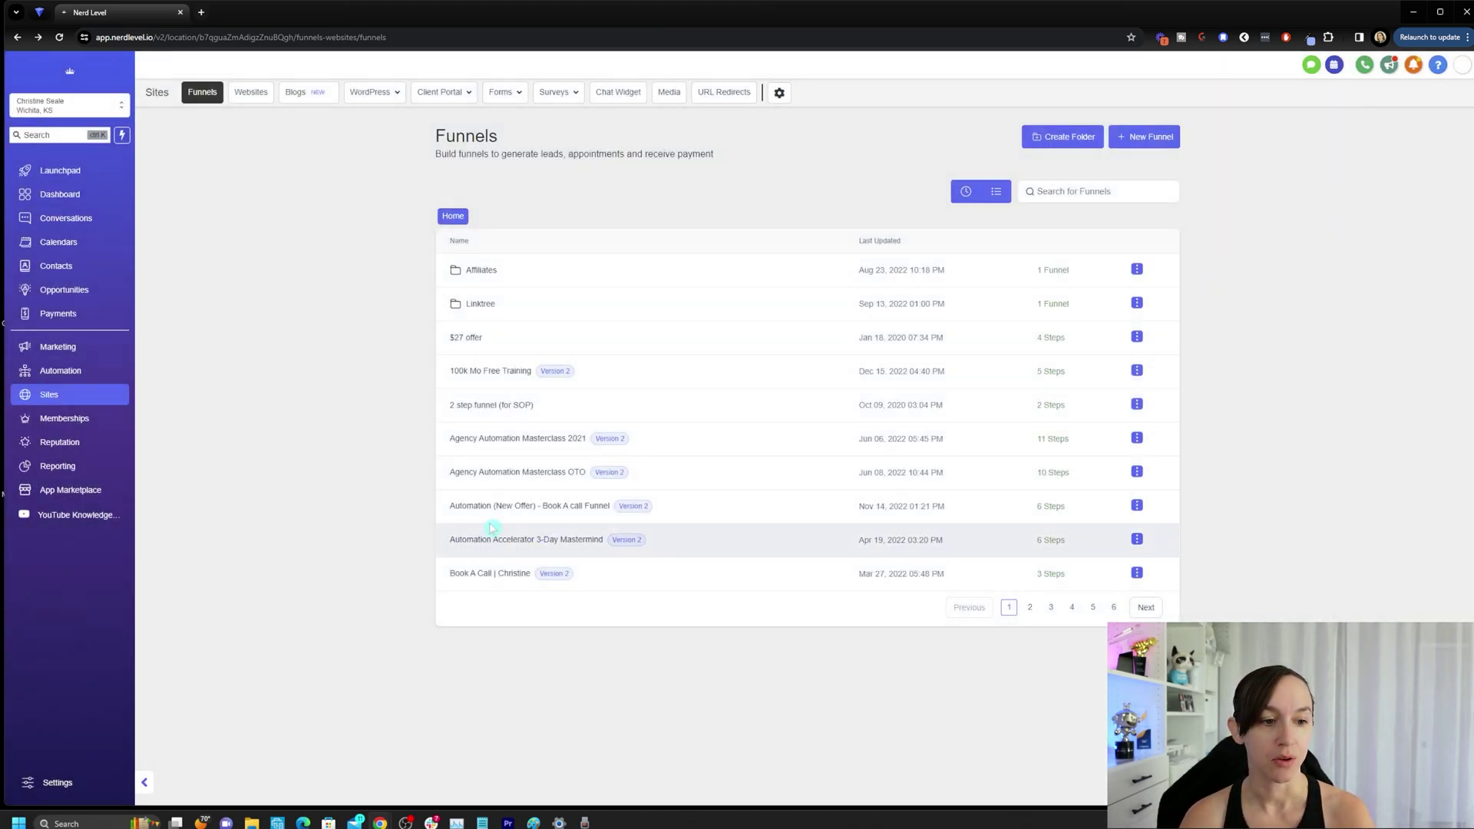
Upload the Agency Automation Masterclass 2021 funnel as draft template 'Masterclass' under Business, Coaching & Consulting.
left_click(1136, 439)
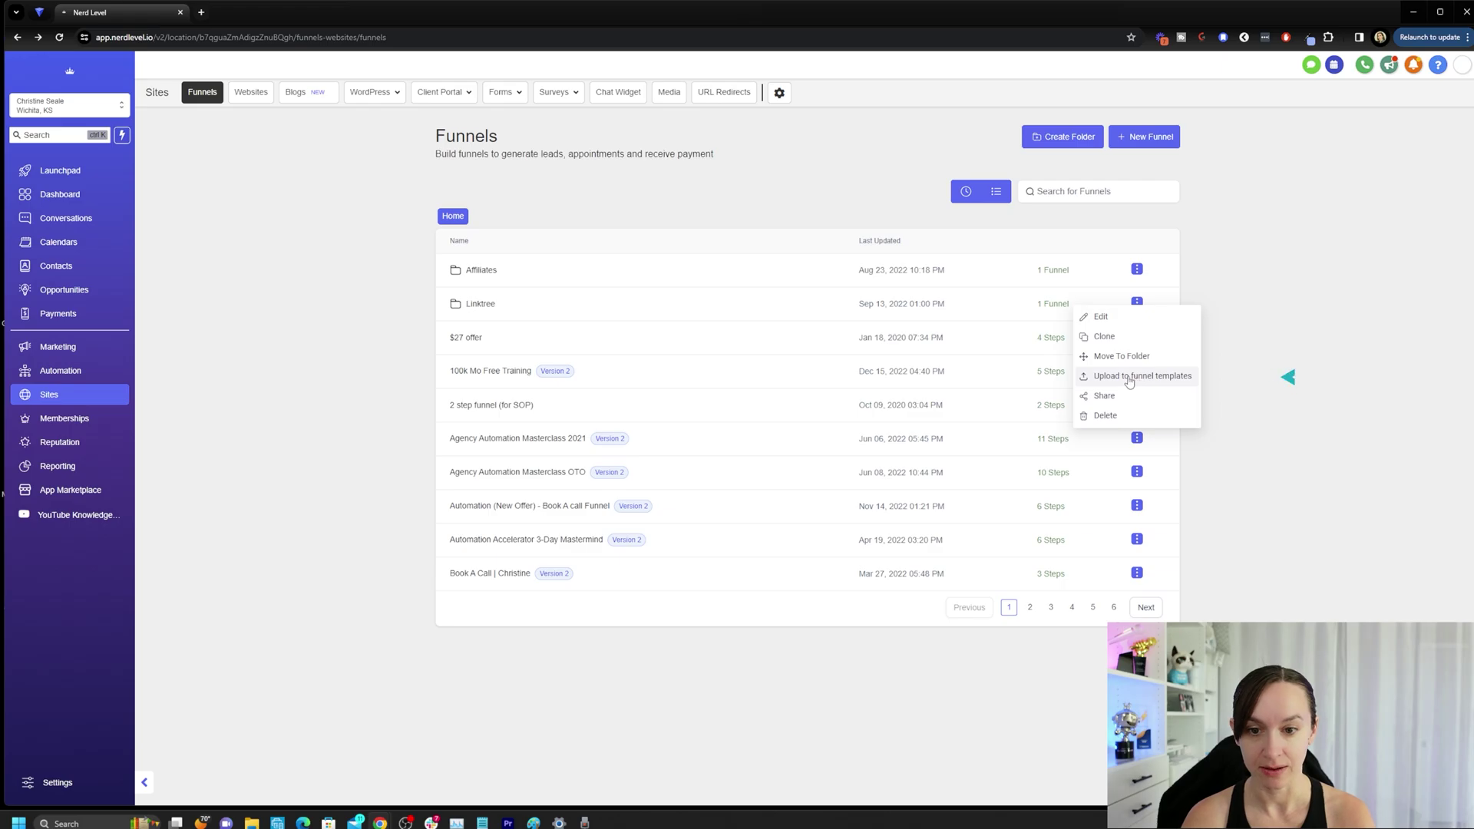
left_click(1125, 379)
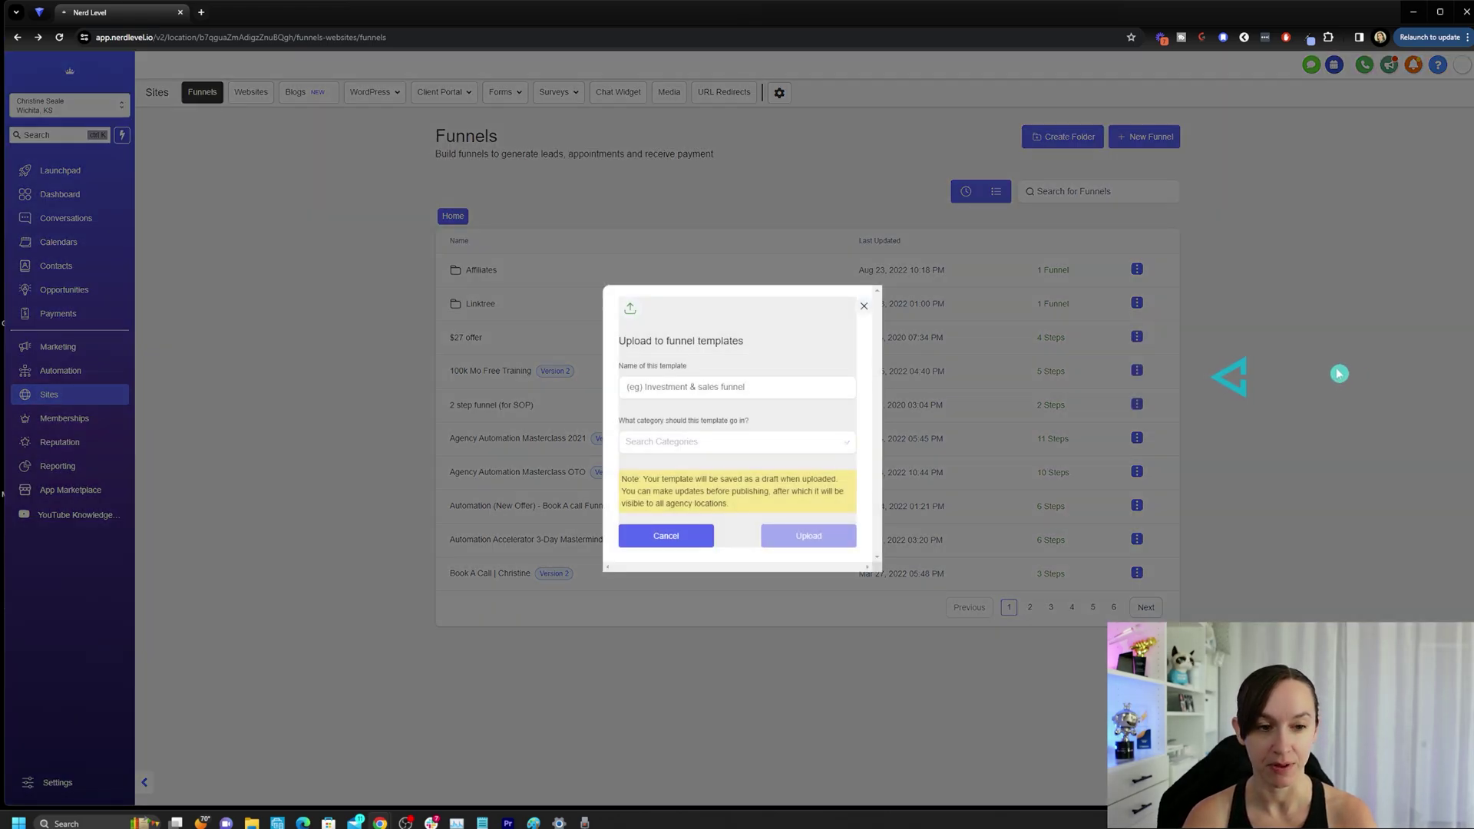
left_click(692, 388)
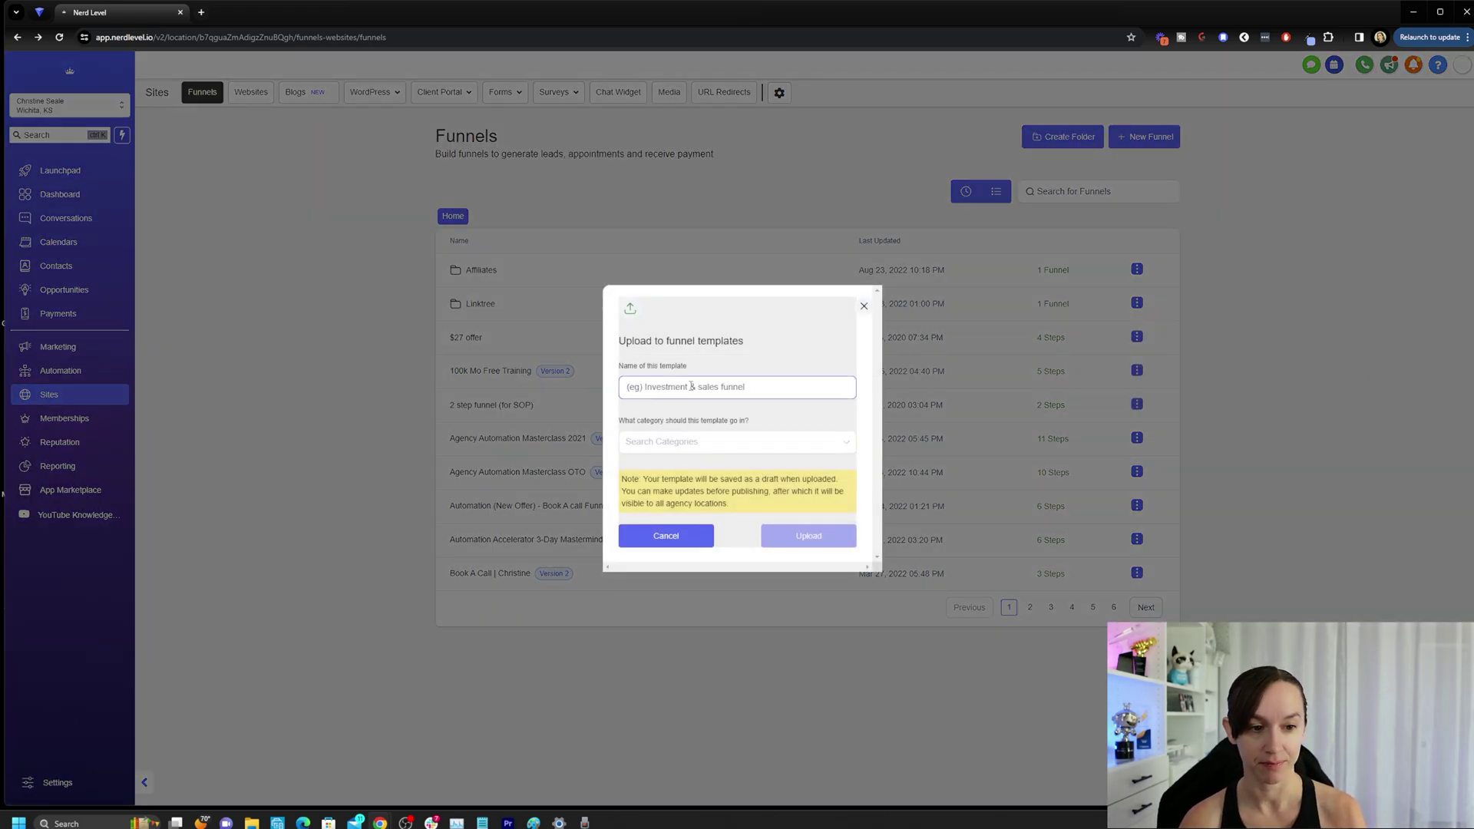
type("Masterclass")
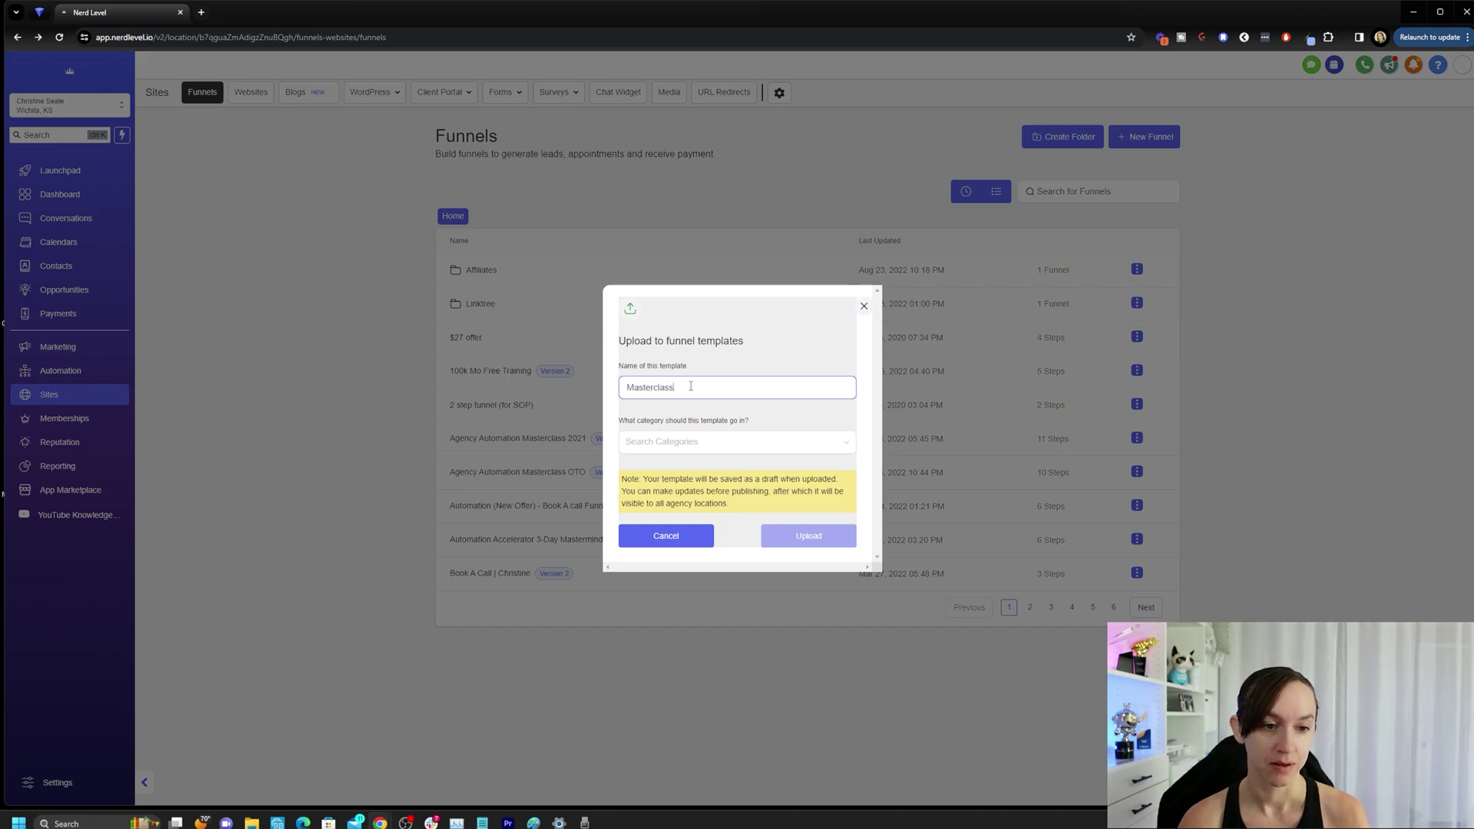
left_click(713, 447)
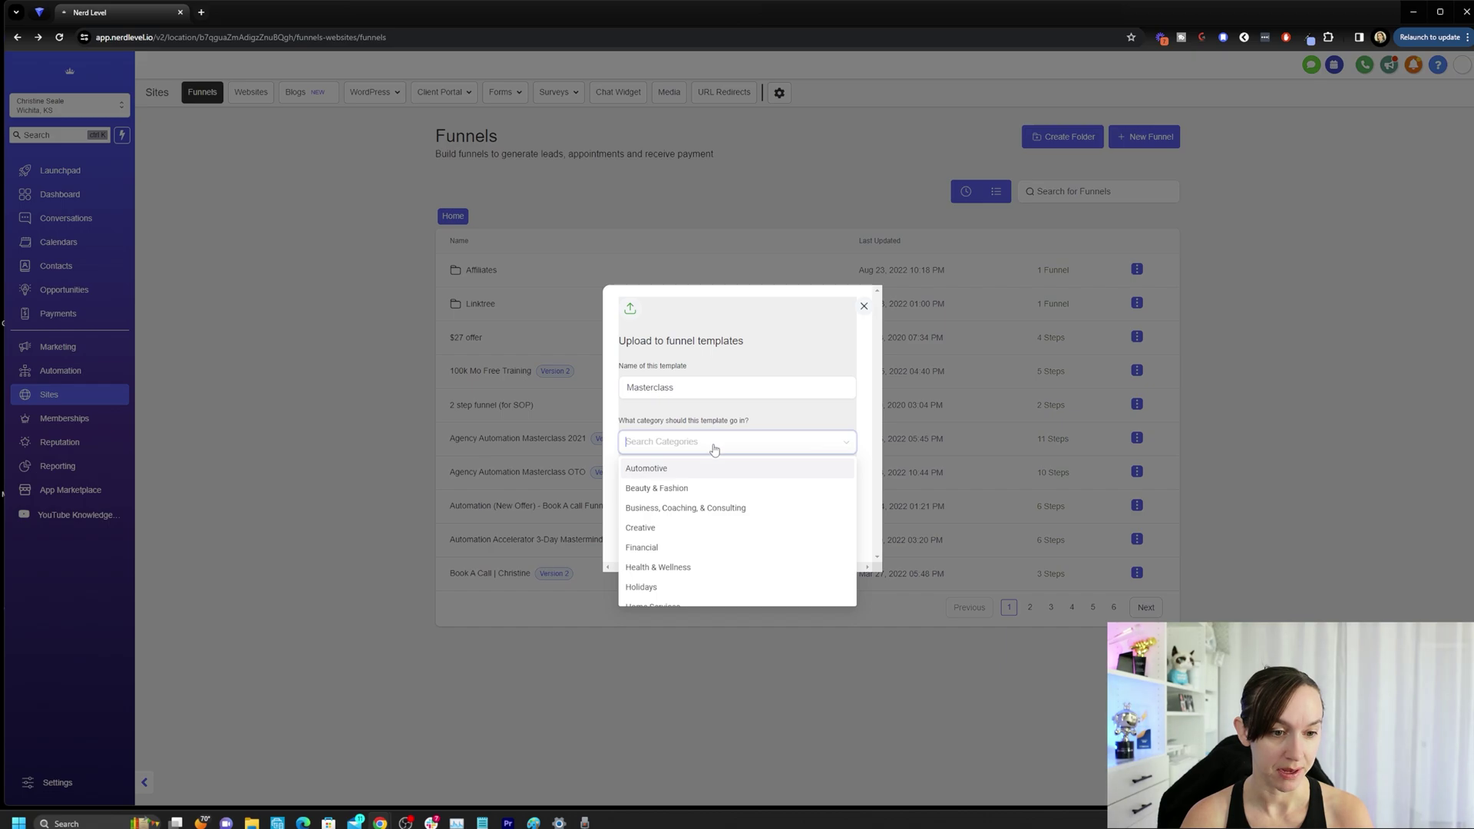
scroll(710, 576, "down", 2)
scroll(710, 576, "up", 2)
left_click(788, 510)
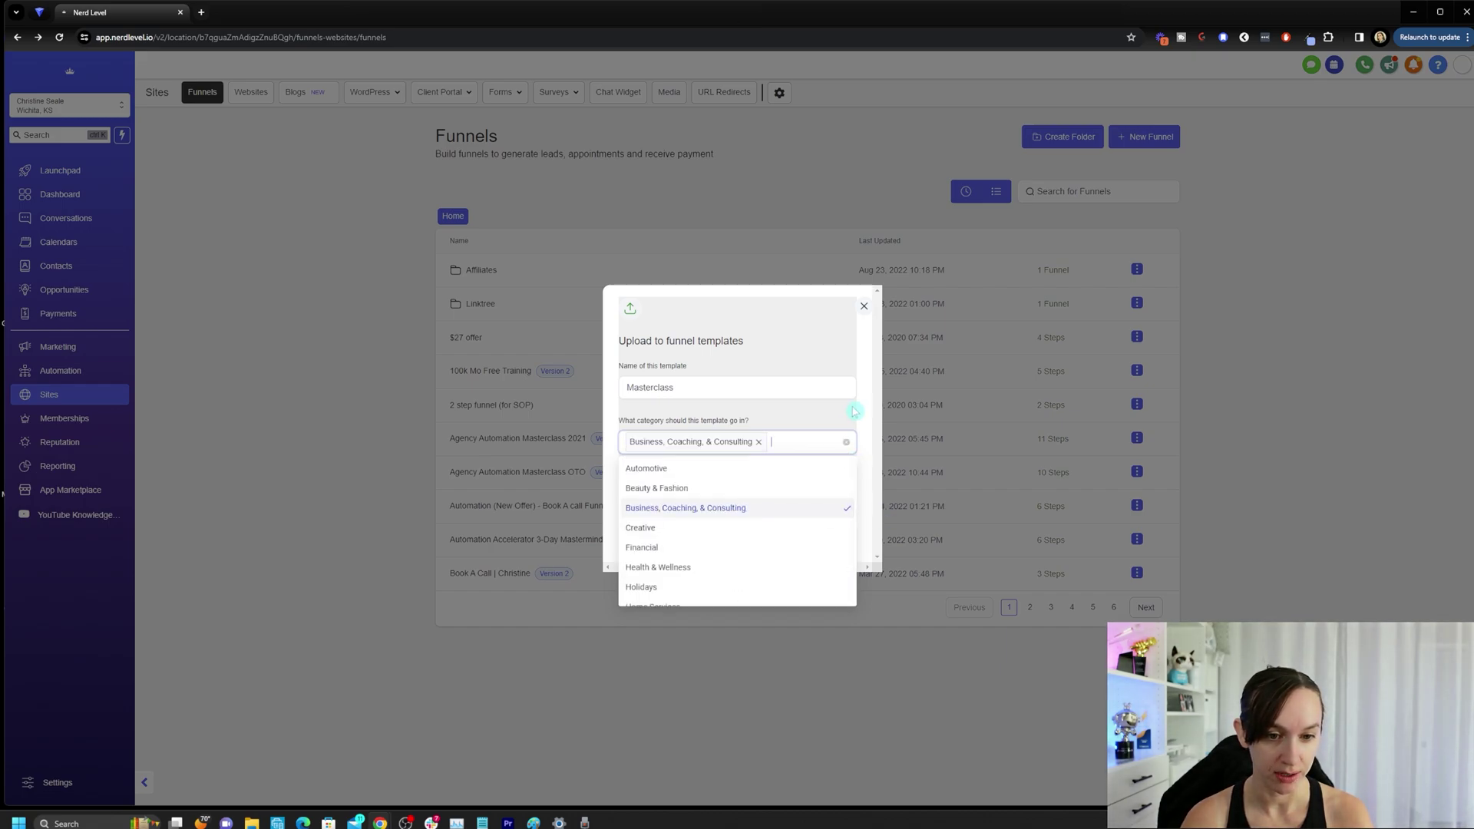
left_click(857, 461)
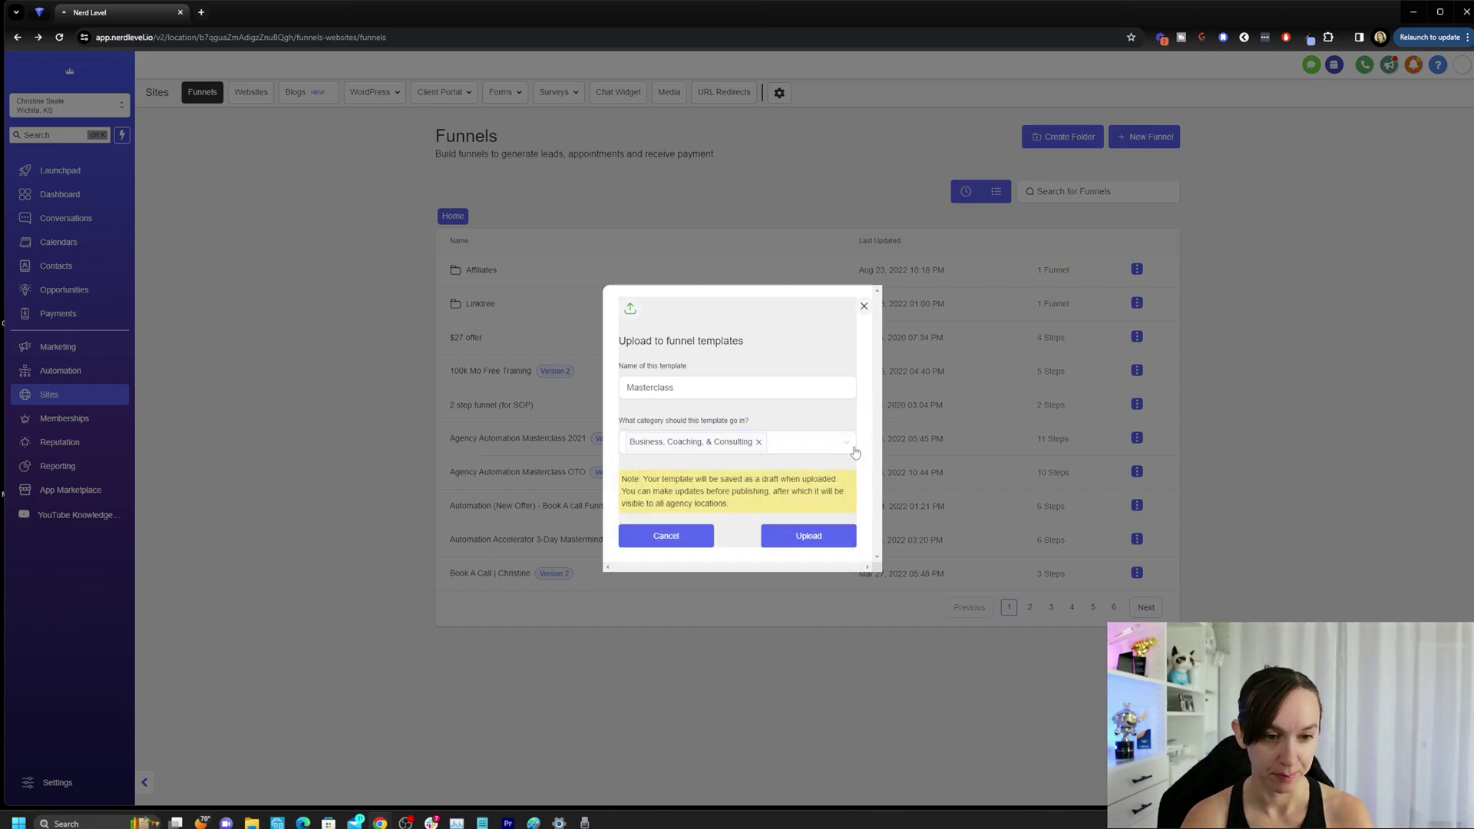
left_click(806, 536)
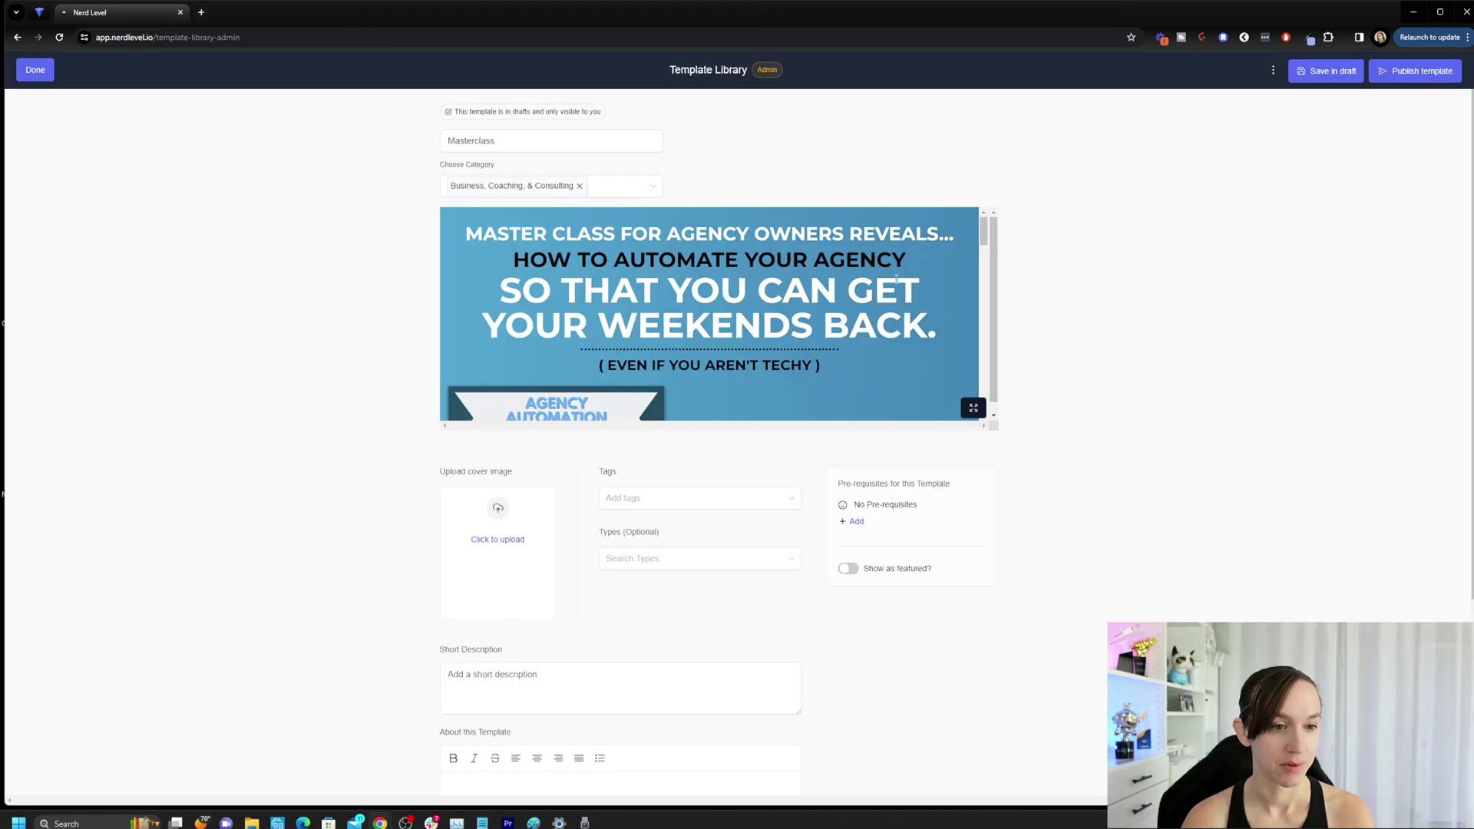
scroll(820, 351, "down", 5)
scroll(904, 290, "down", 5)
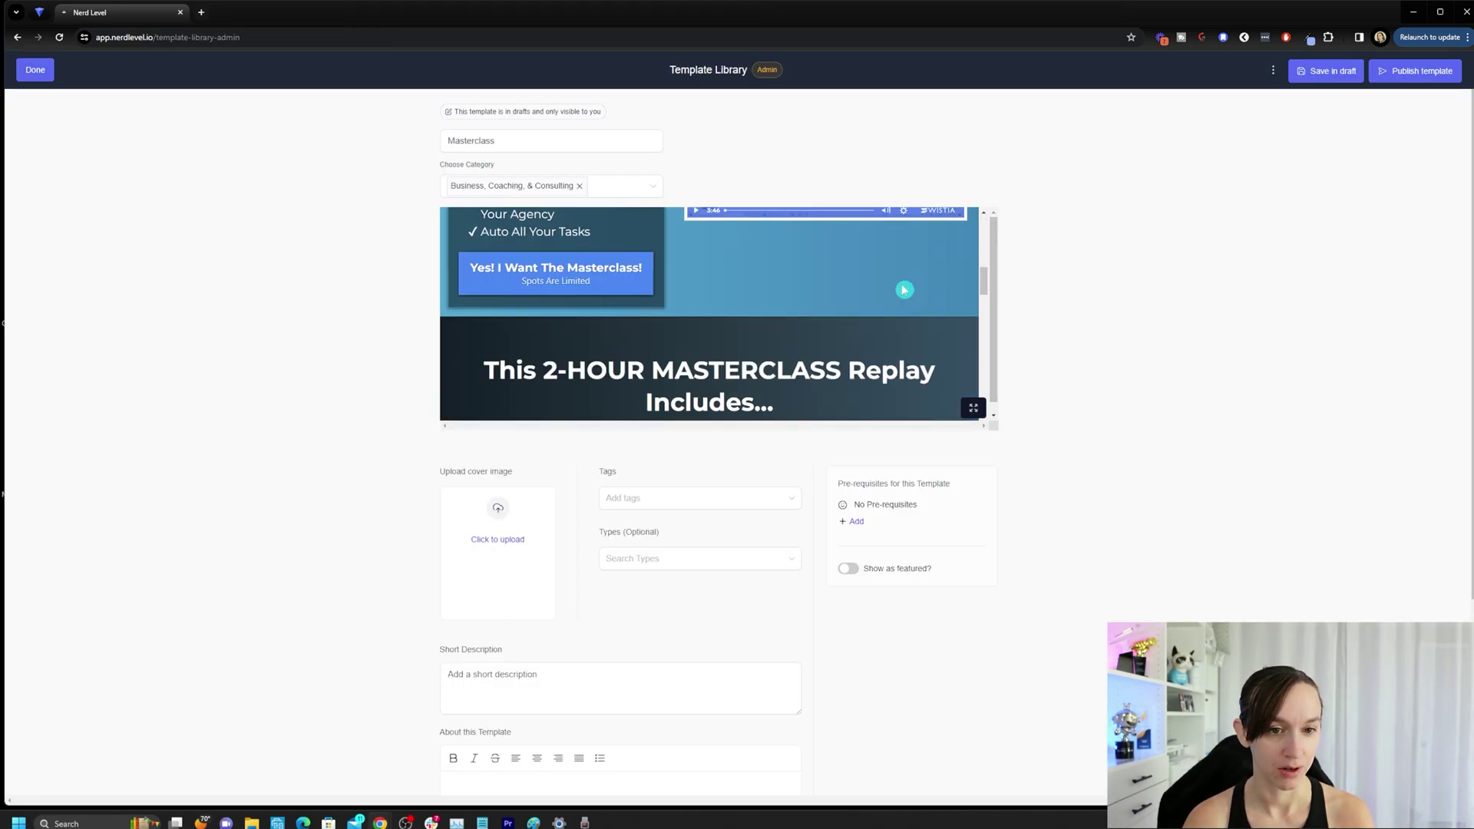
scroll(904, 290, "down", 5)
scroll(904, 289, "down", 5)
scroll(904, 288, "down", 3)
scroll(904, 289, "down", 3)
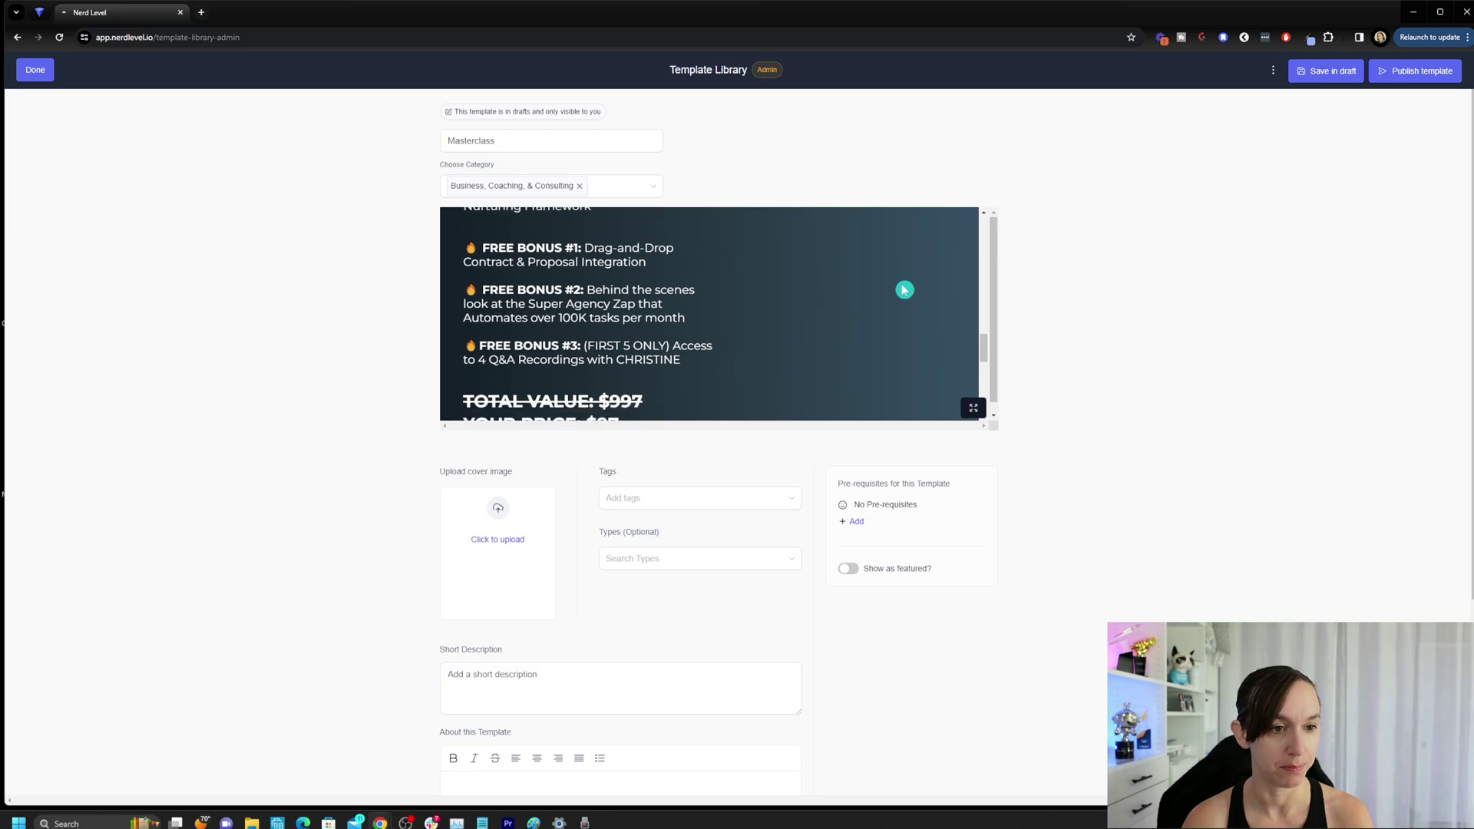
scroll(904, 289, "down", 5)
scroll(905, 290, "down", 1)
scroll(903, 289, "down", 3)
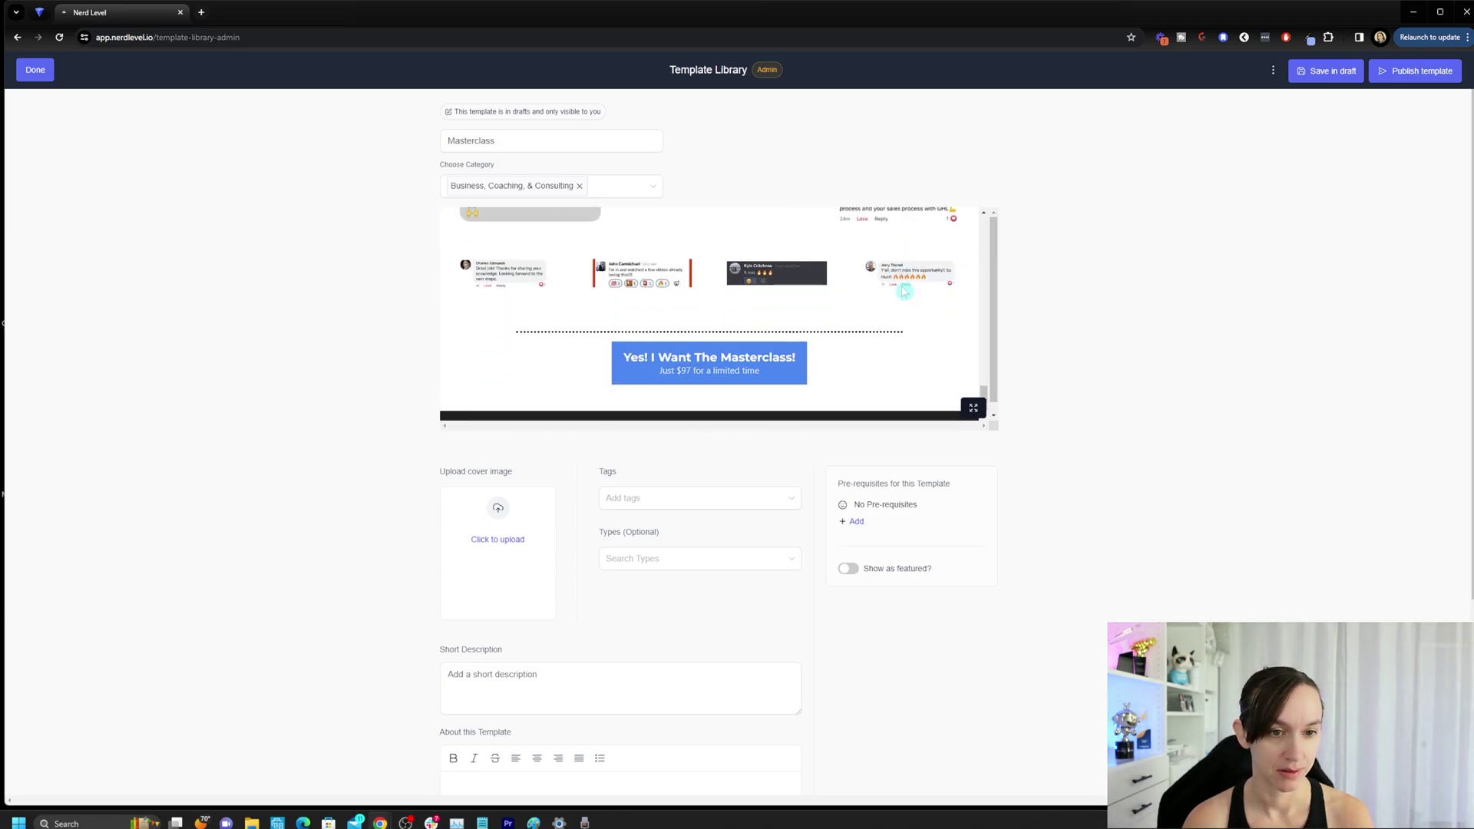
scroll(904, 289, "down", 3)
scroll(905, 299, "up", 8)
scroll(905, 311, "up", 10)
scroll(905, 312, "up", 10)
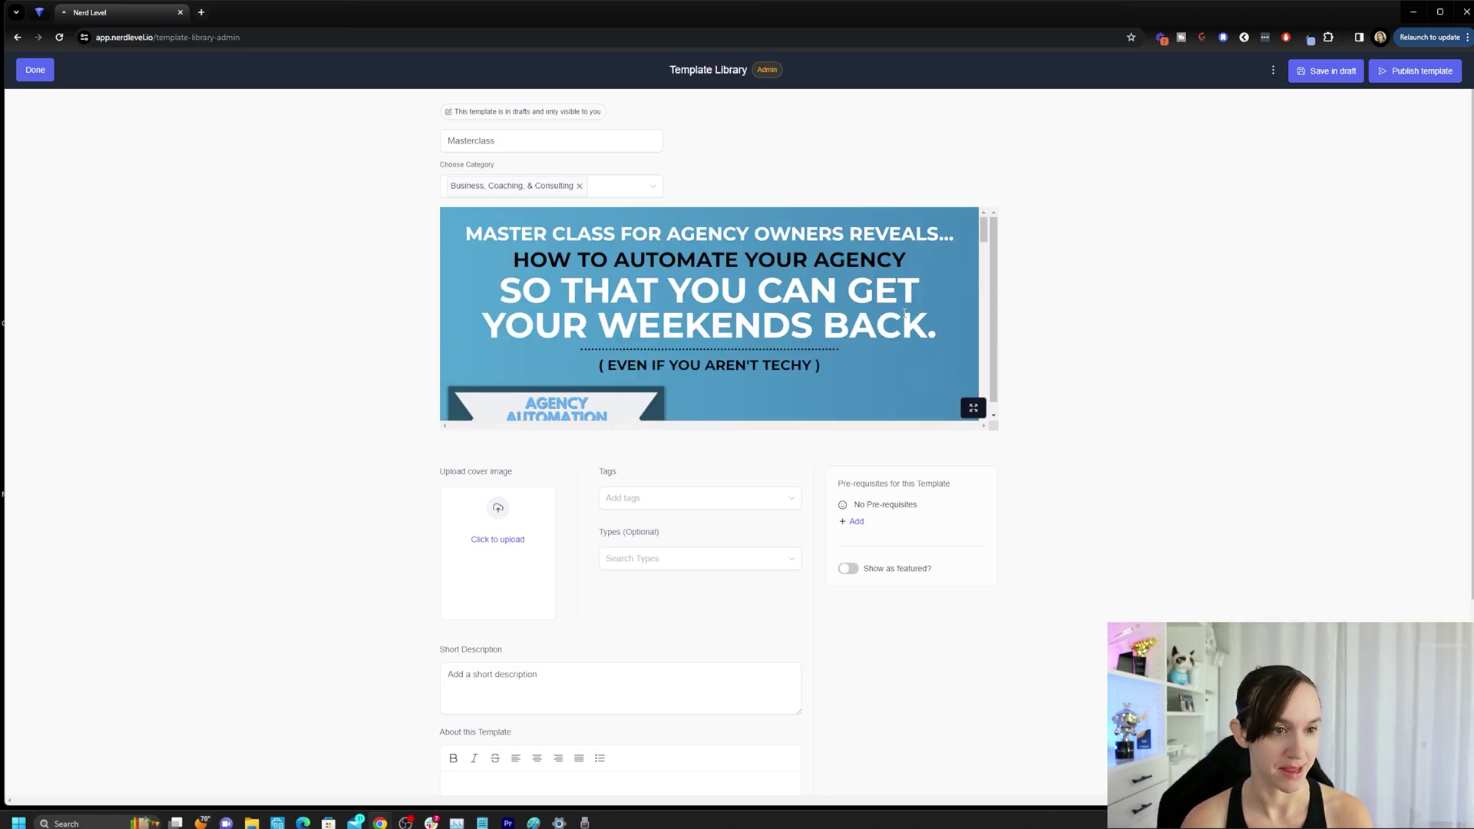
scroll(1113, 421, "down", 1)
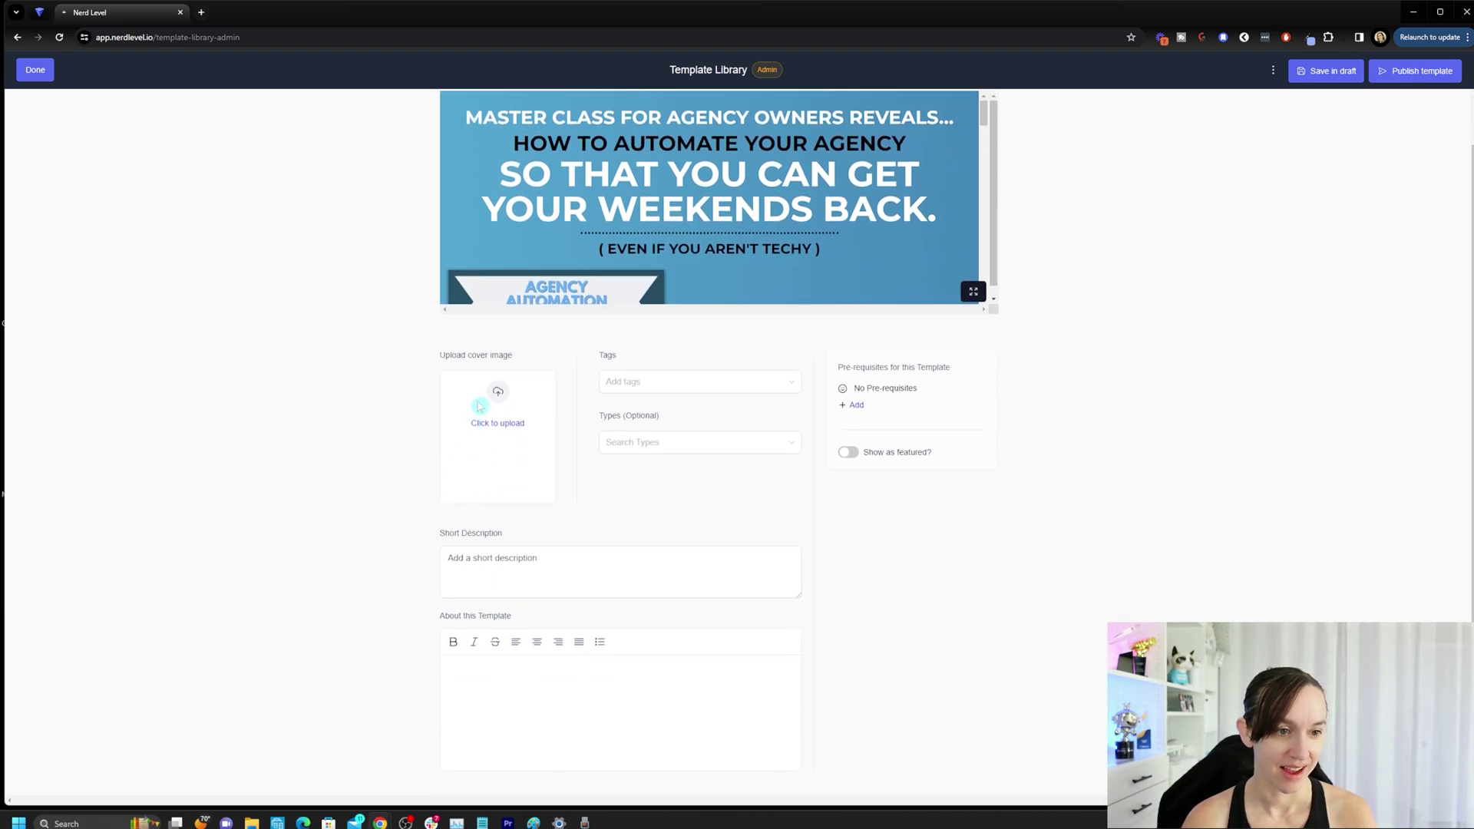
Give the Masterclass template a new 'masterclass' tag and the Offer, Discount & Coupon type.
left_click(673, 386)
type("masterclass")
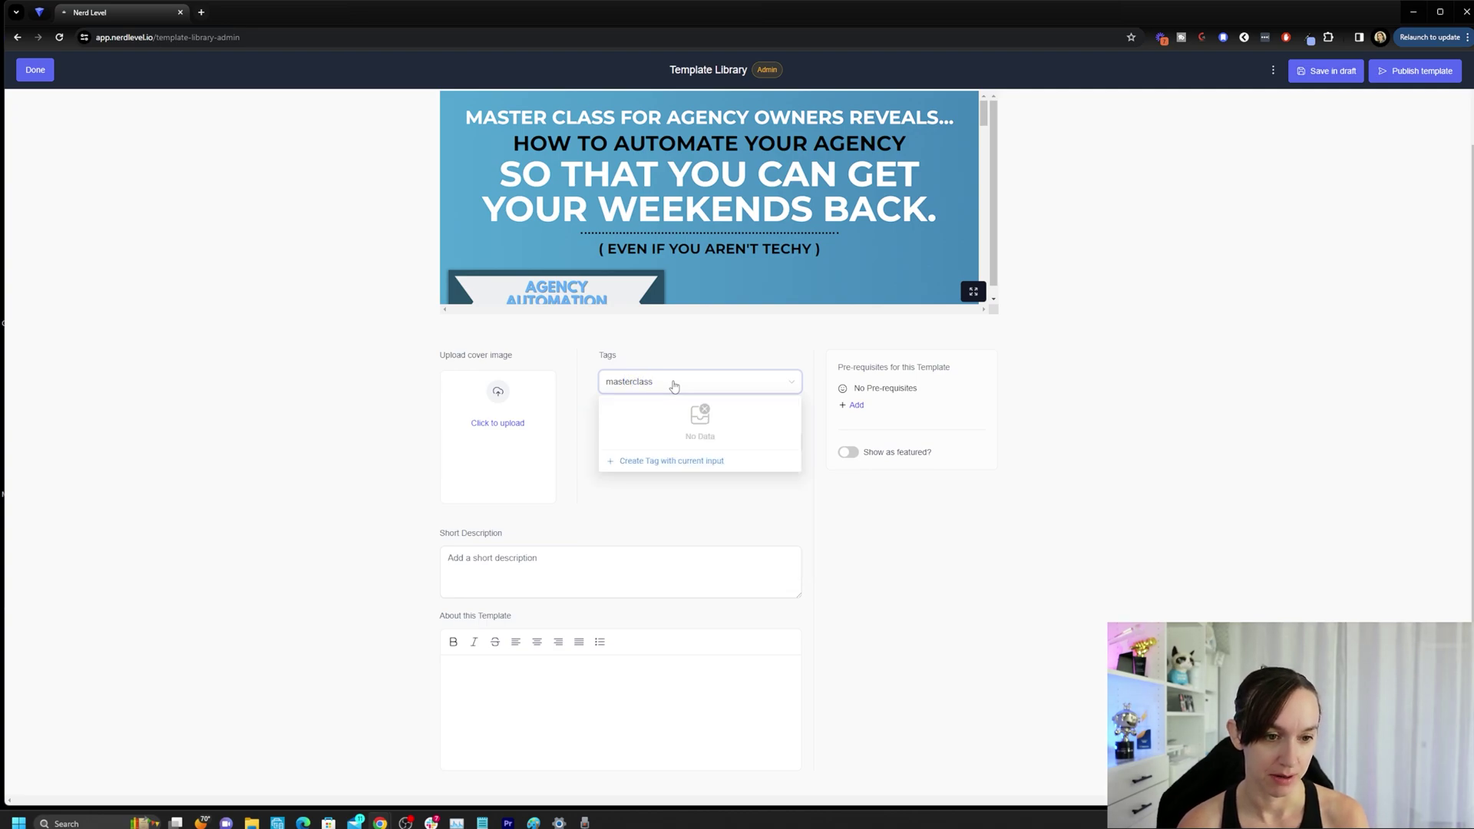
left_click(691, 374)
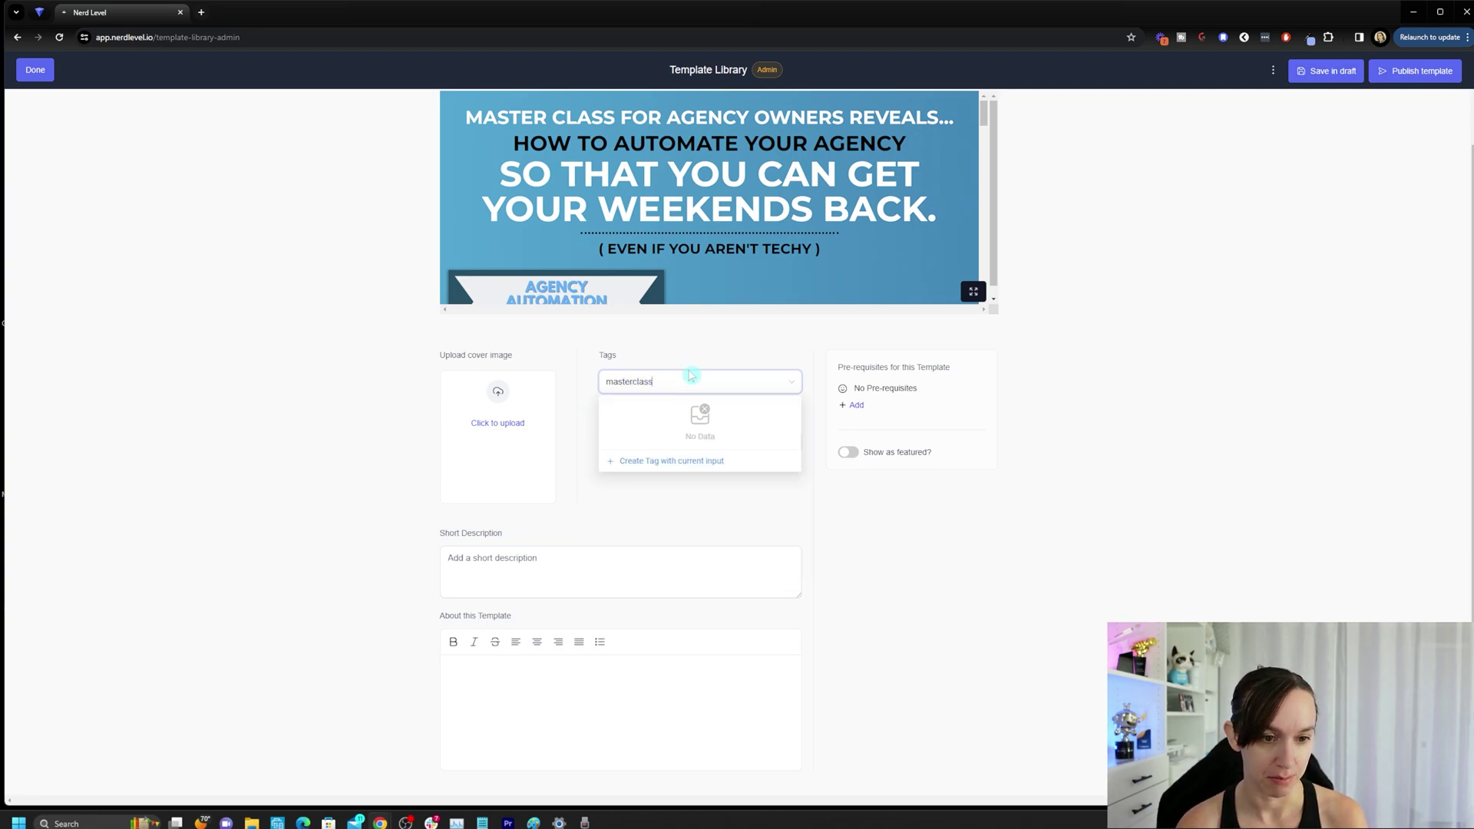
left_click(703, 461)
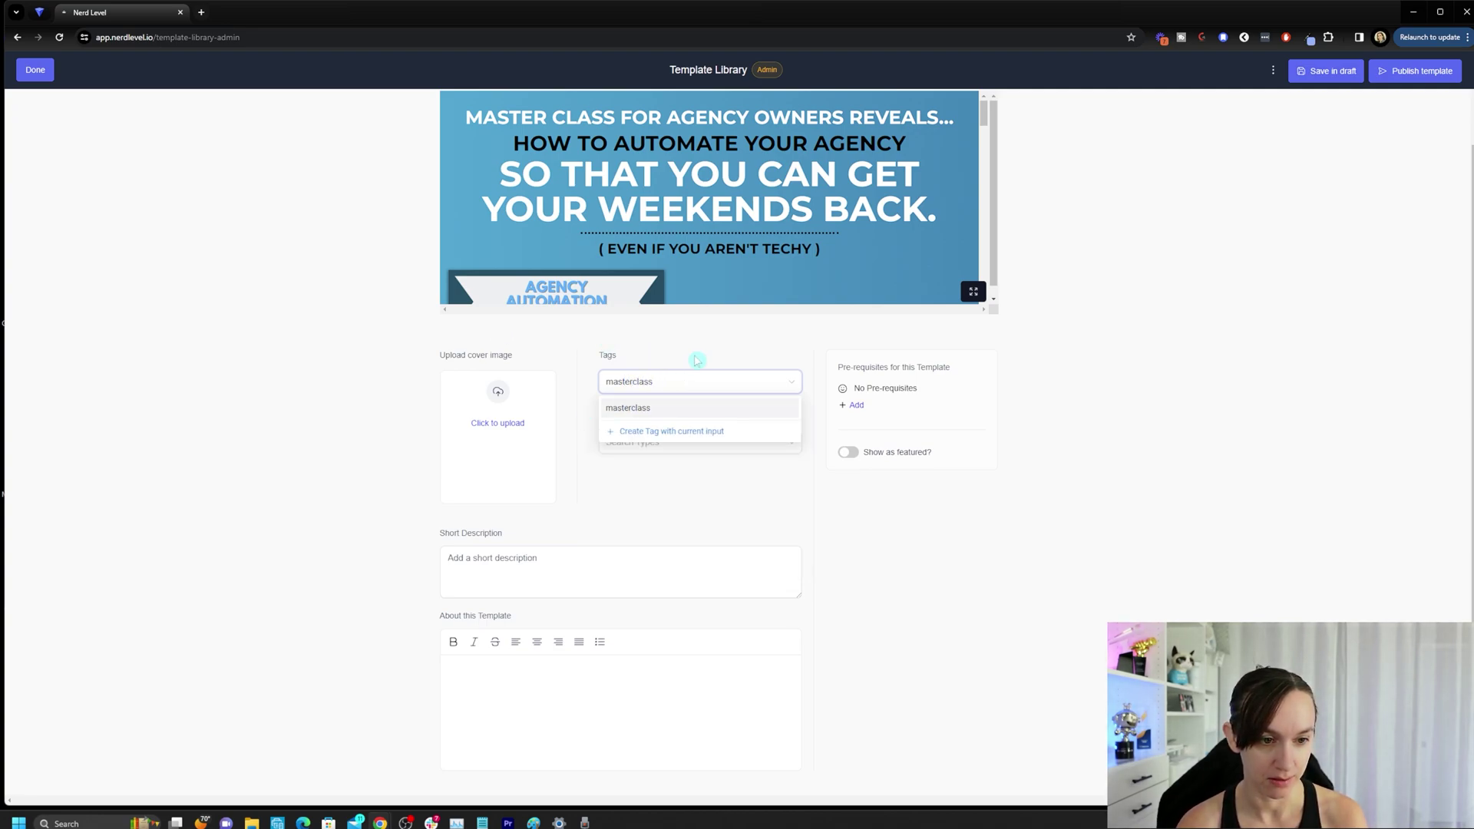
left_click(566, 415)
scroll(710, 460, "down", 1)
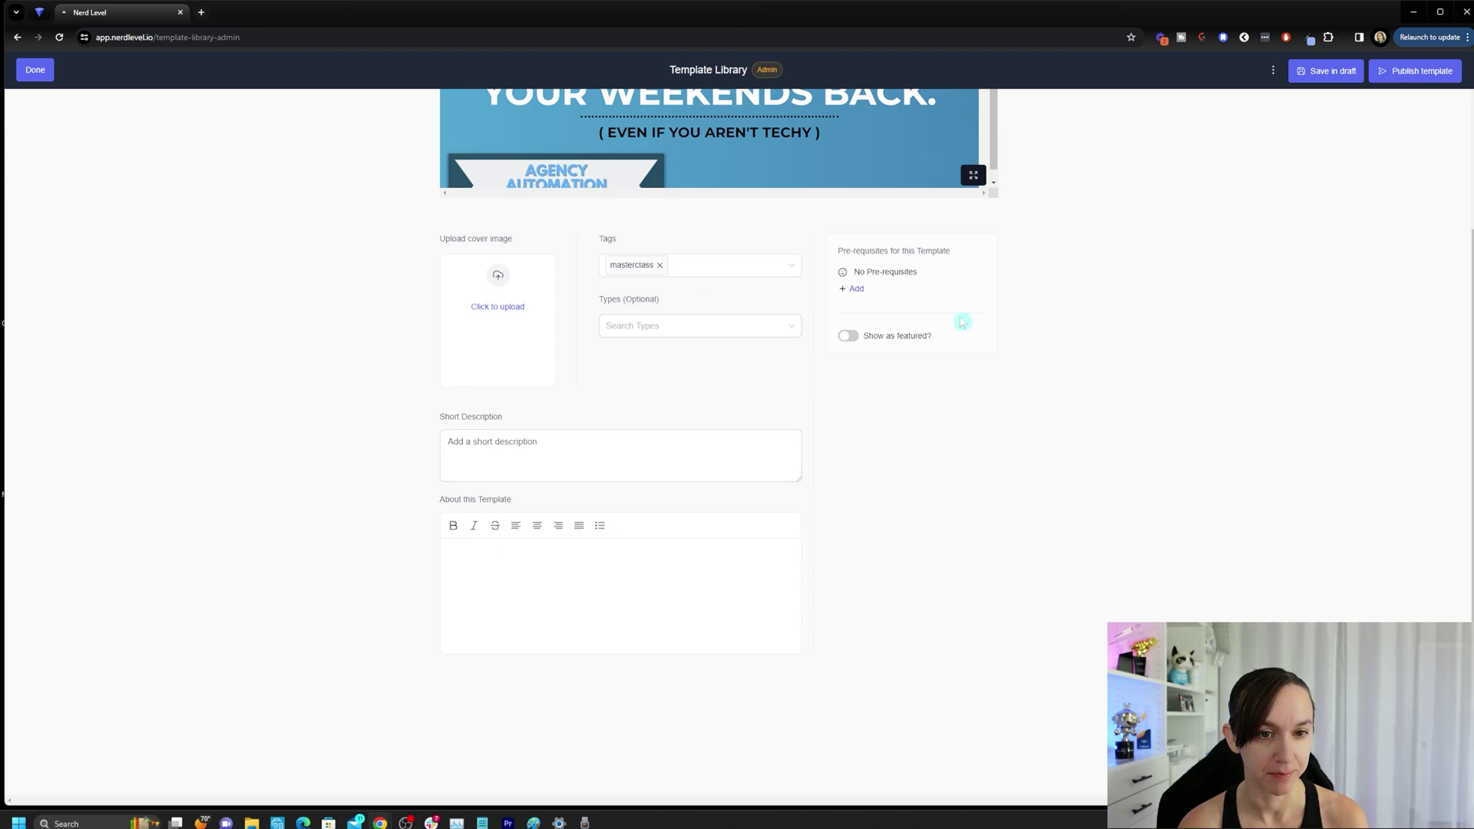
left_click(680, 327)
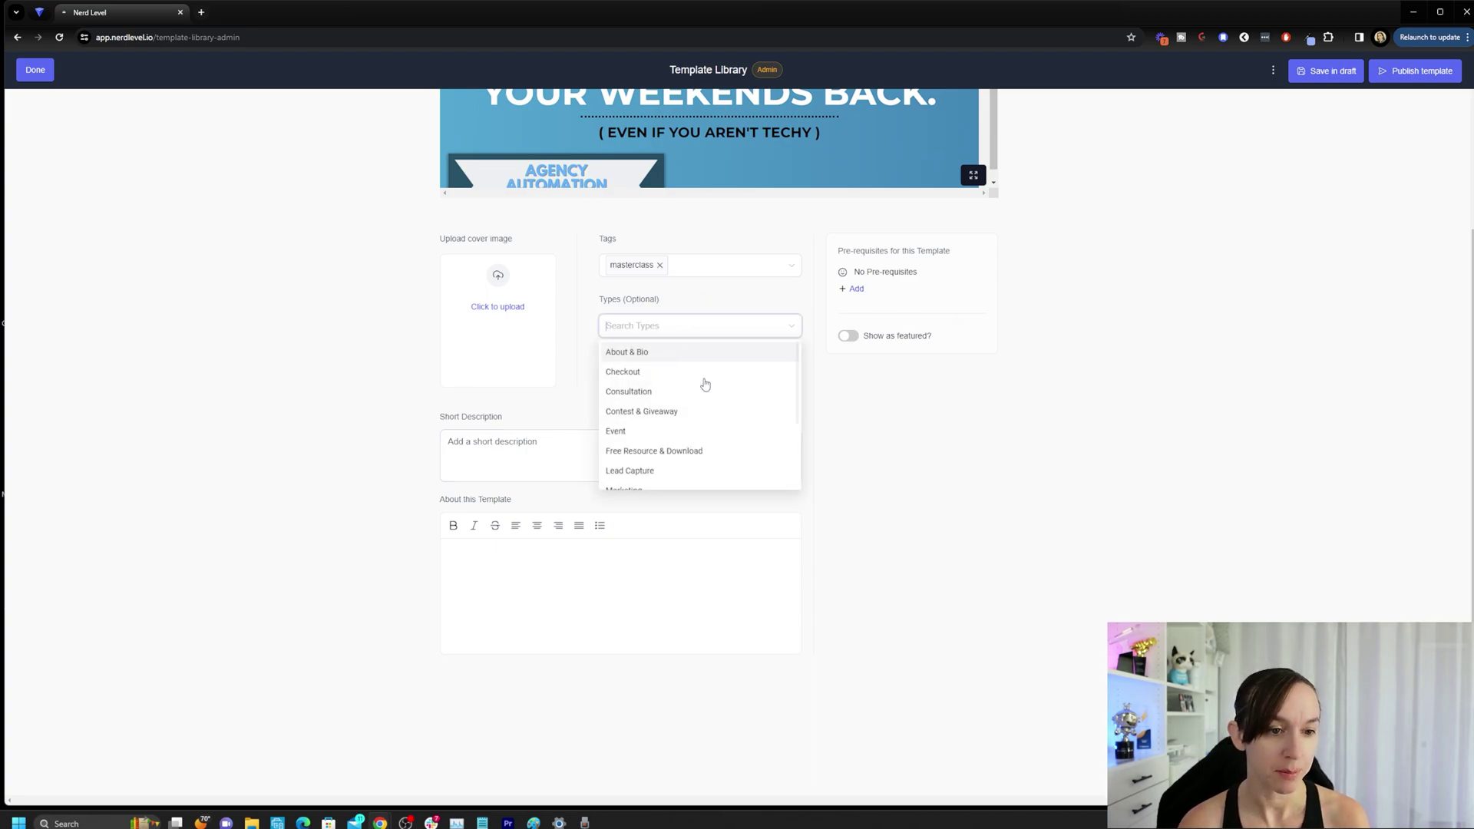
scroll(692, 437, "down", 2)
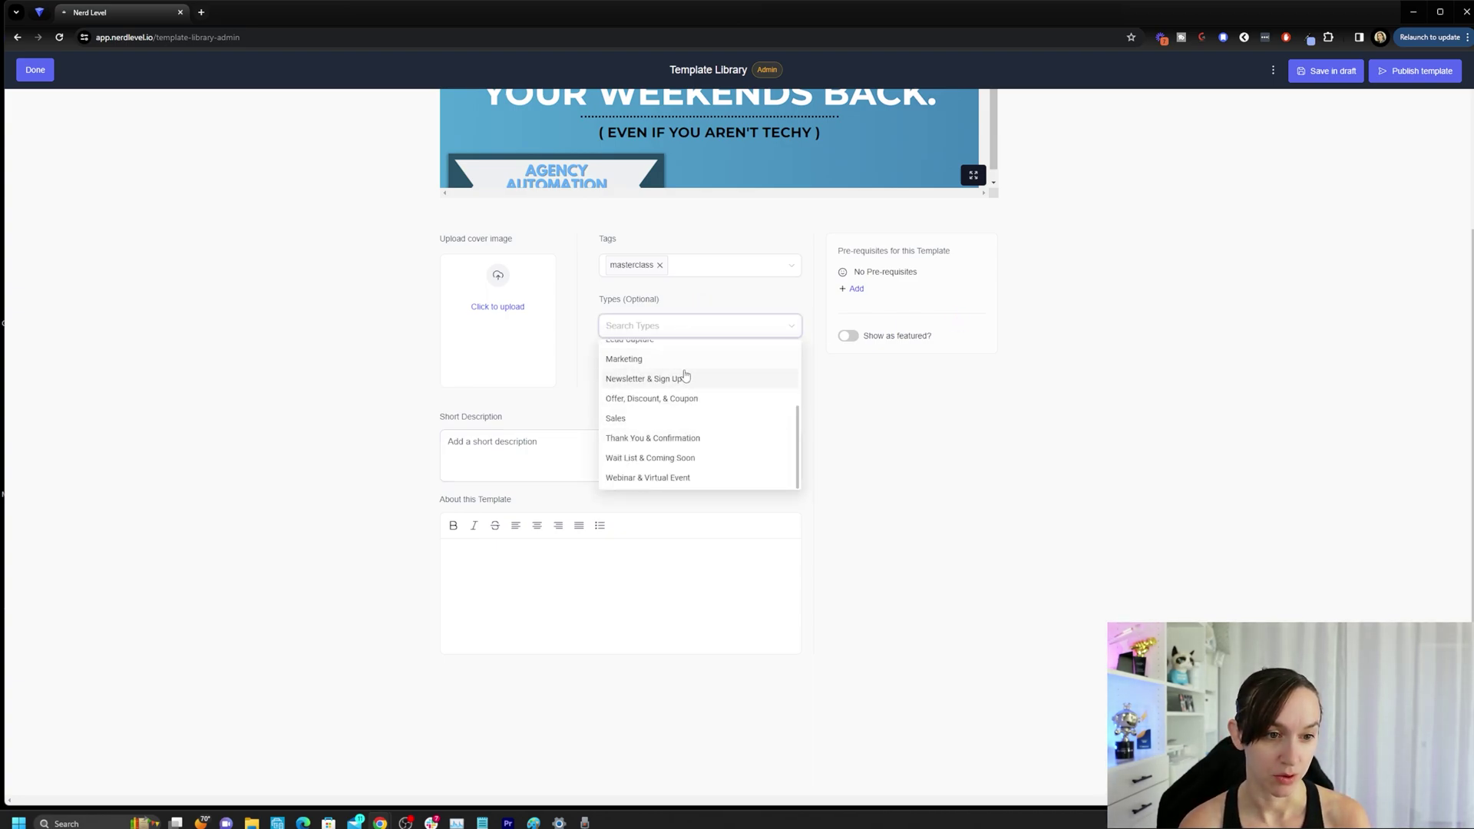
left_click(692, 399)
left_click(986, 407)
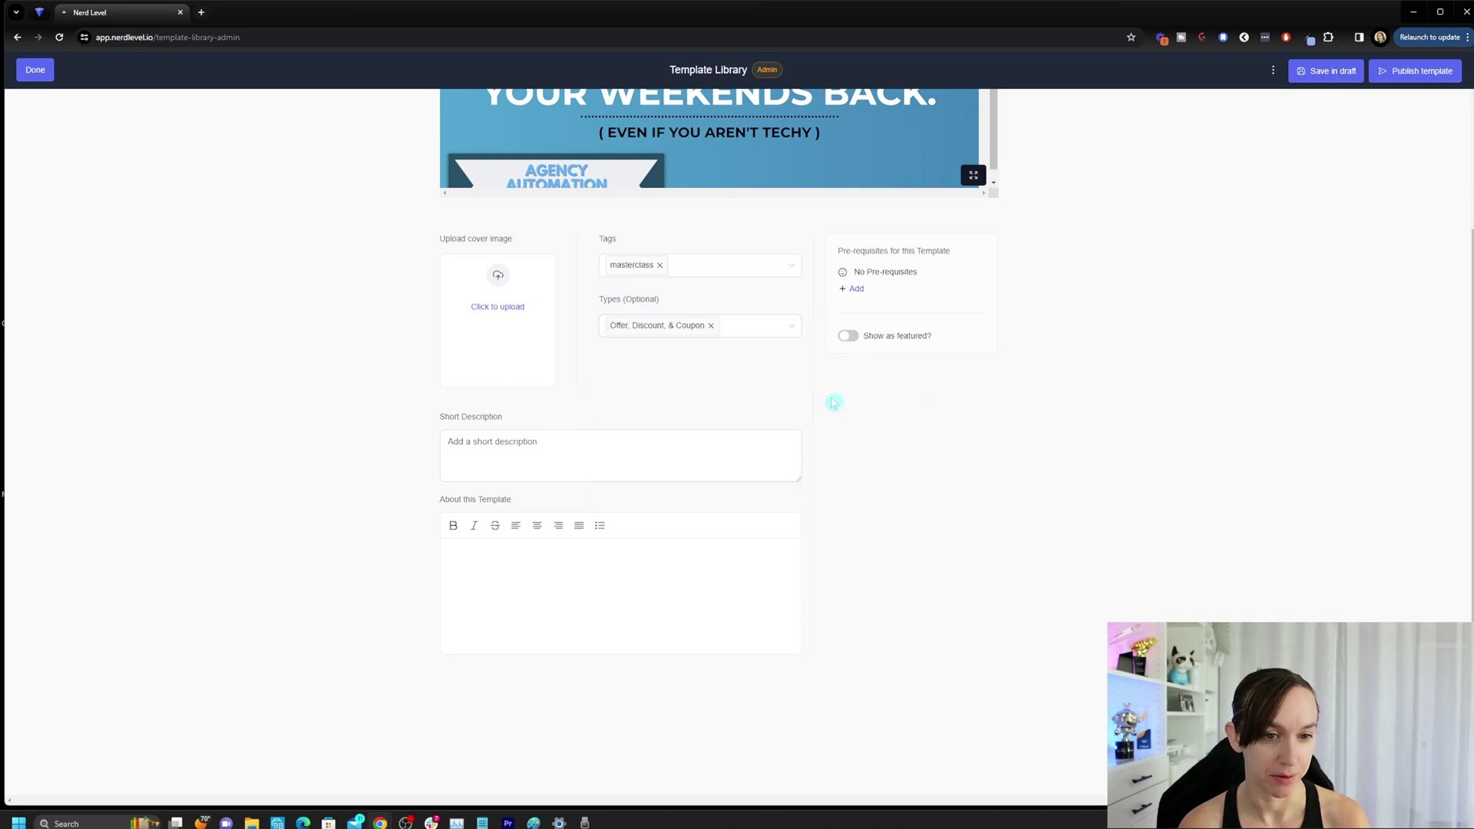
Write the short description 'Masterclass funnel template', copy it into About this Template, leave prerequisites empty.
left_click(534, 454)
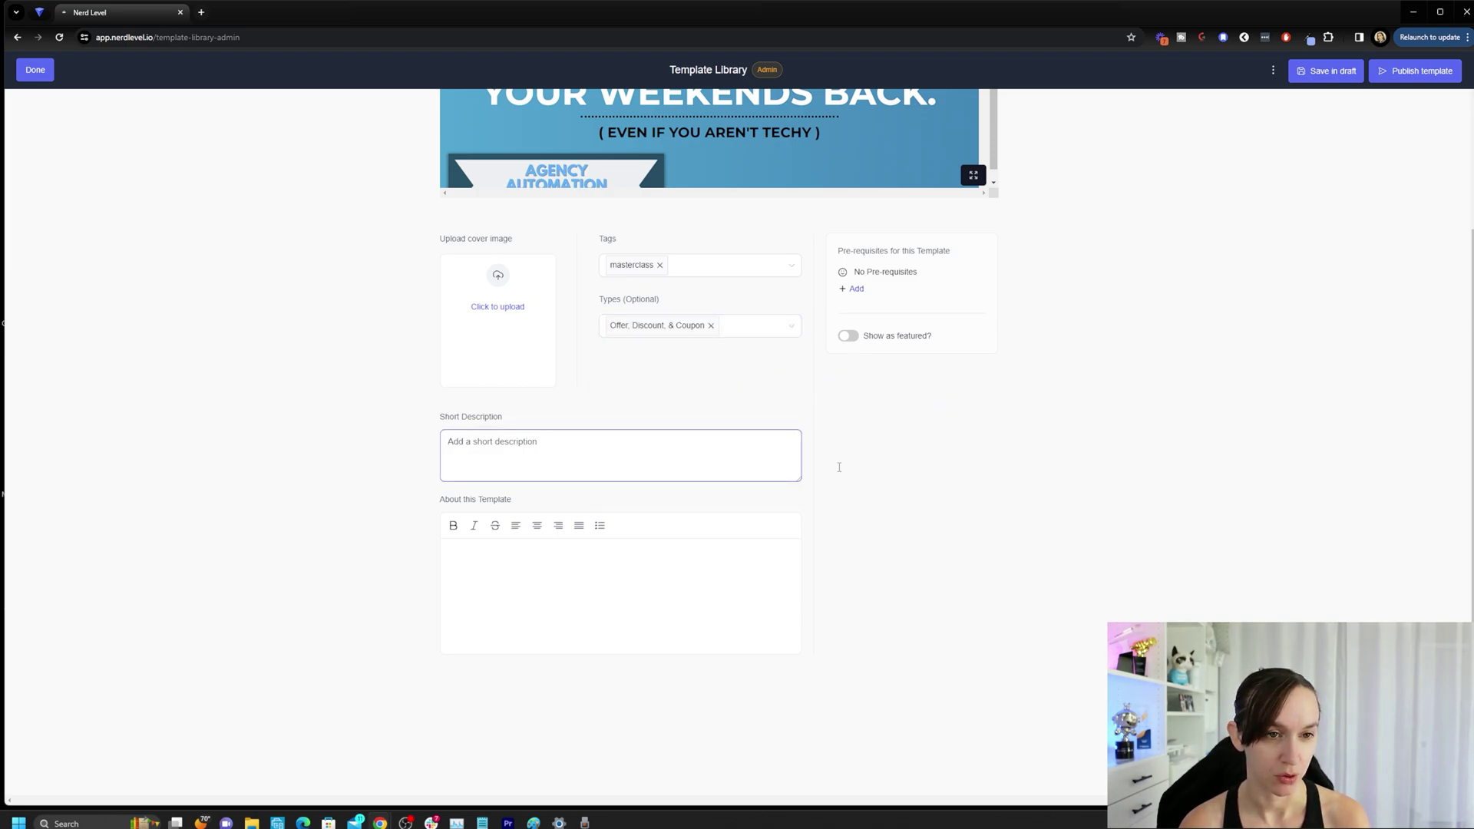
type("Masterclass funnel template")
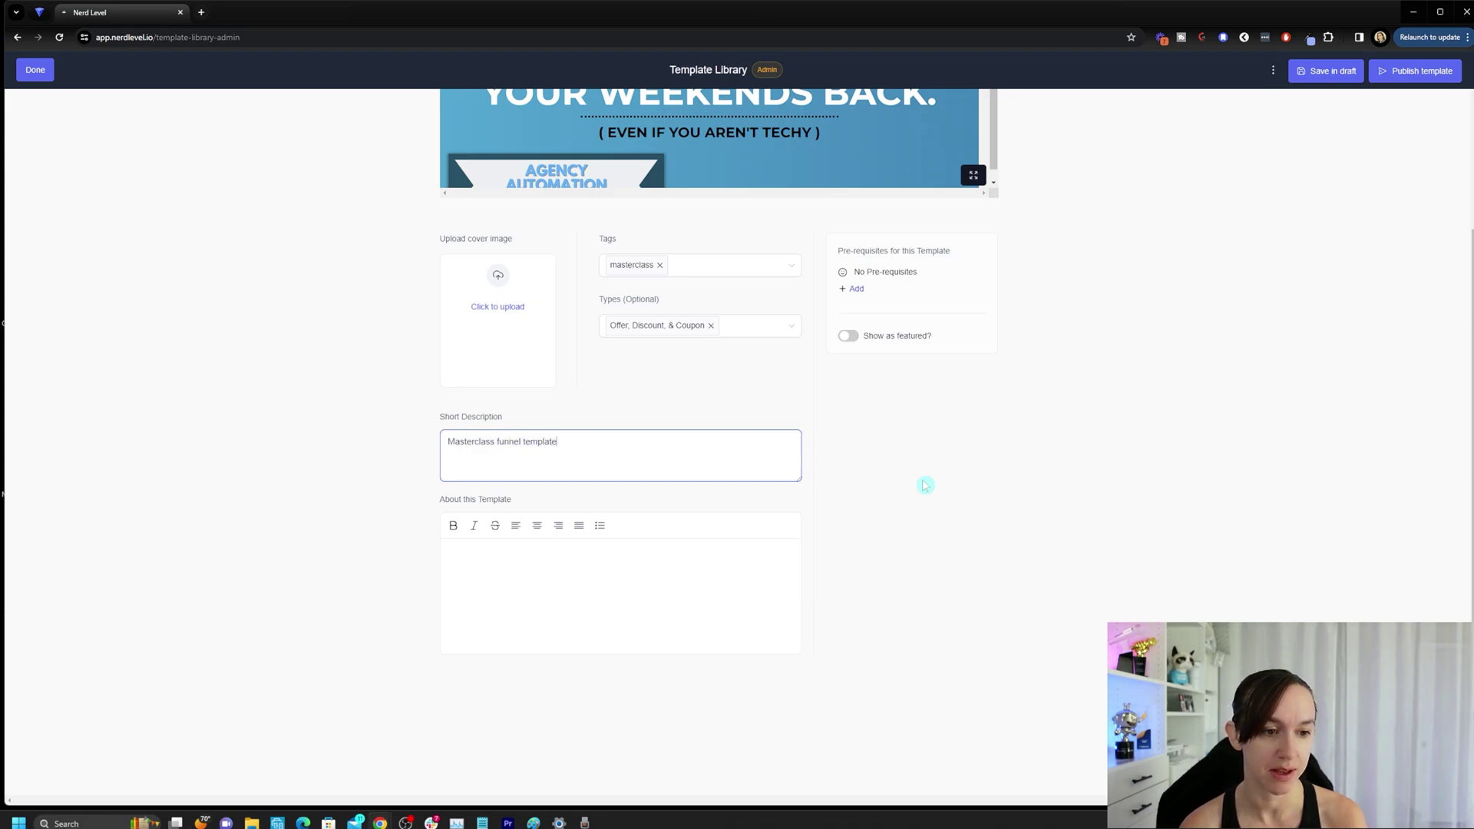
left_click(540, 579)
left_click(645, 448)
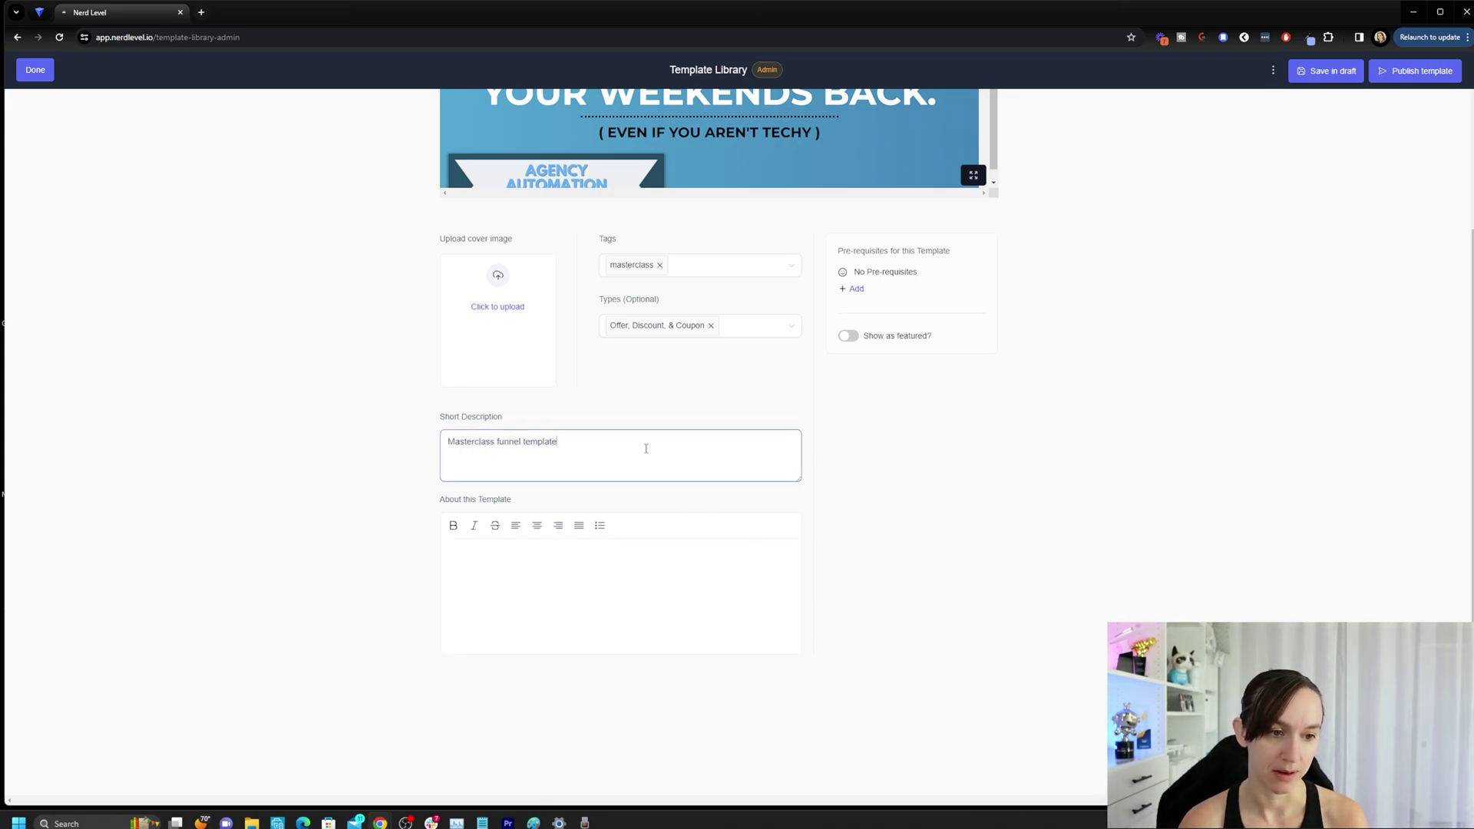
key("ctrl+a")
key("ctrl+c")
left_click(618, 578)
key("ctrl+v")
scroll(1122, 525, "up", 1)
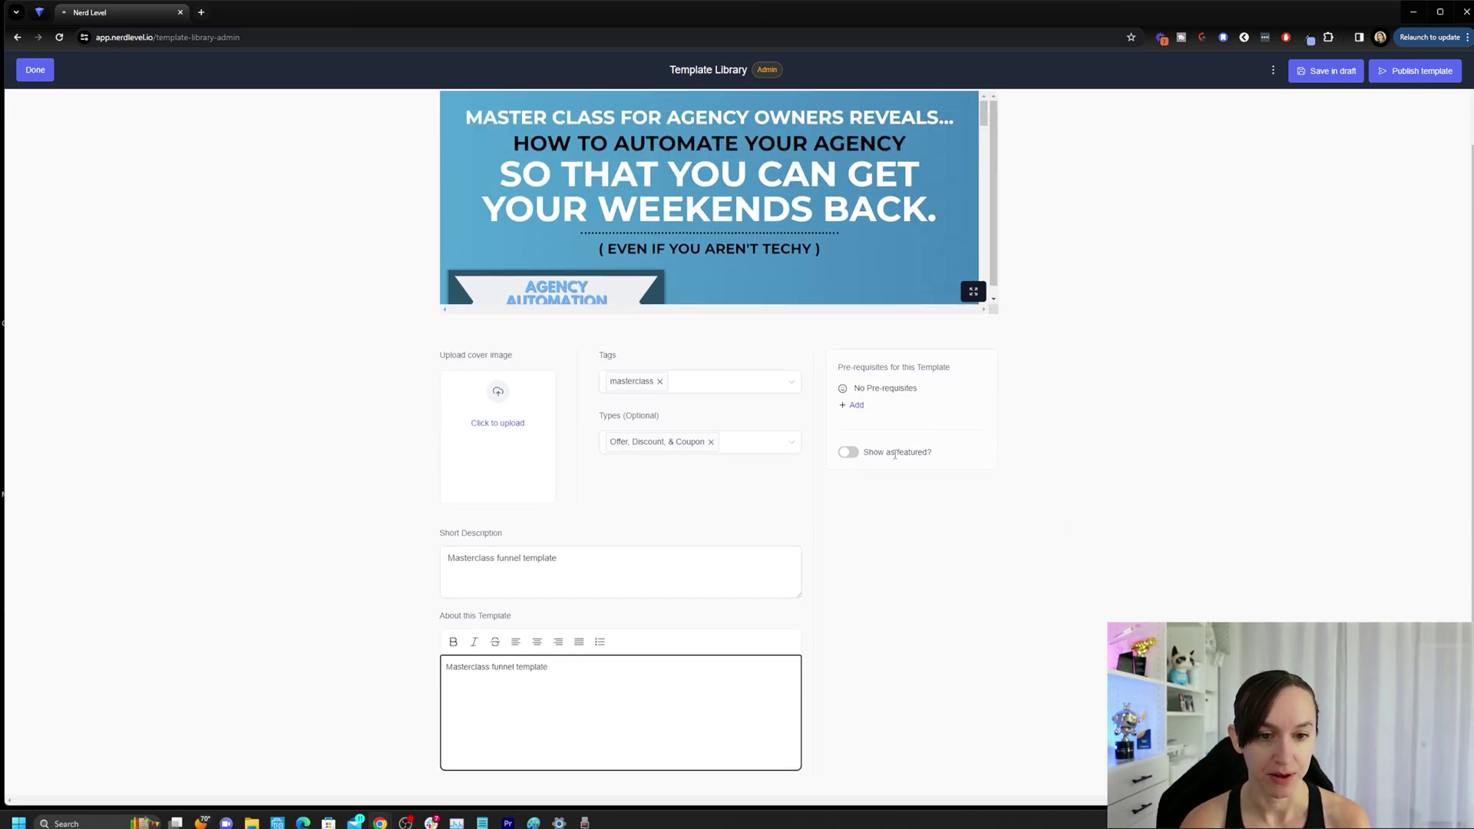
left_click(855, 407)
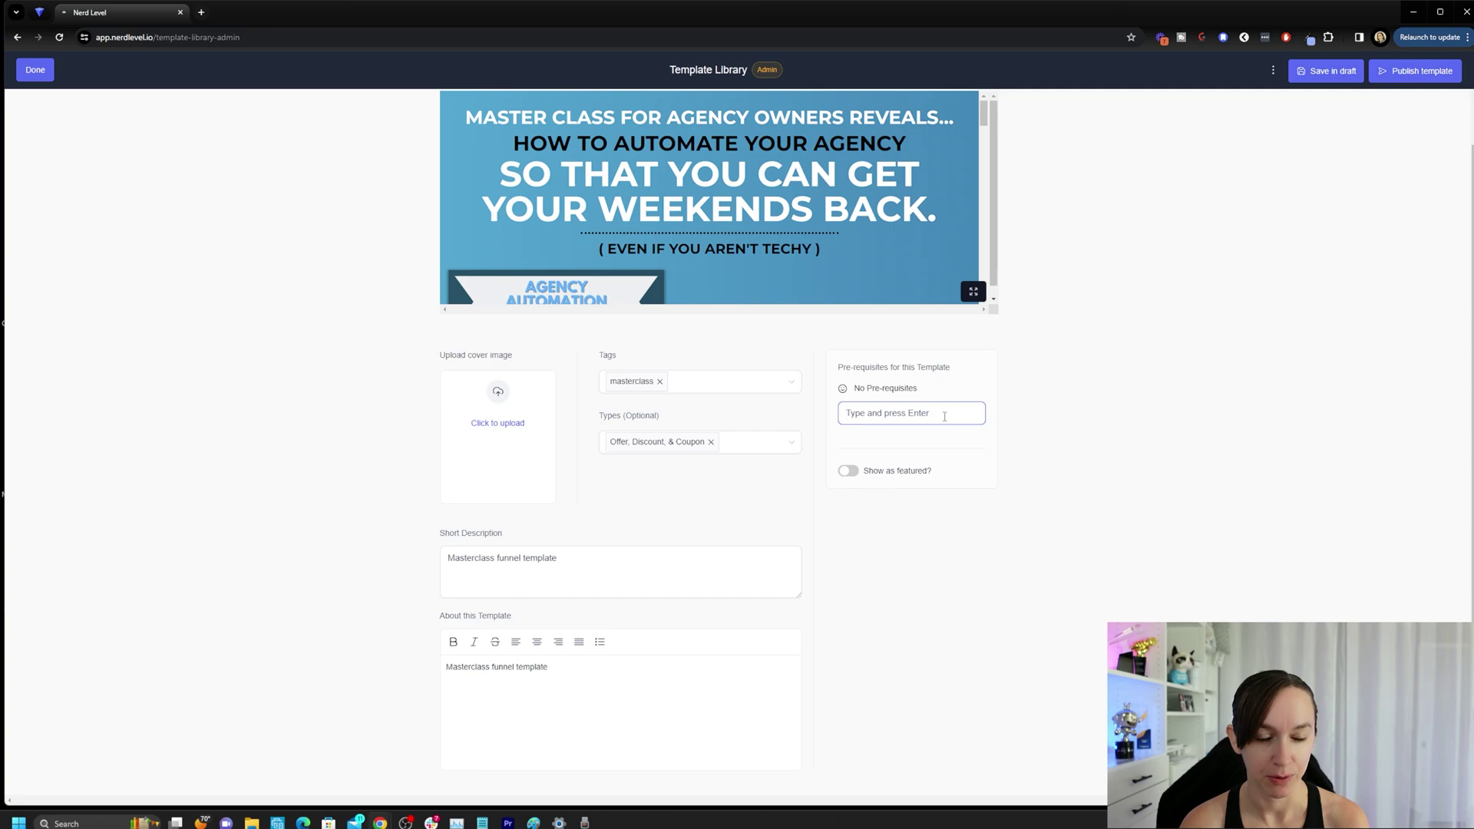
left_click(889, 395)
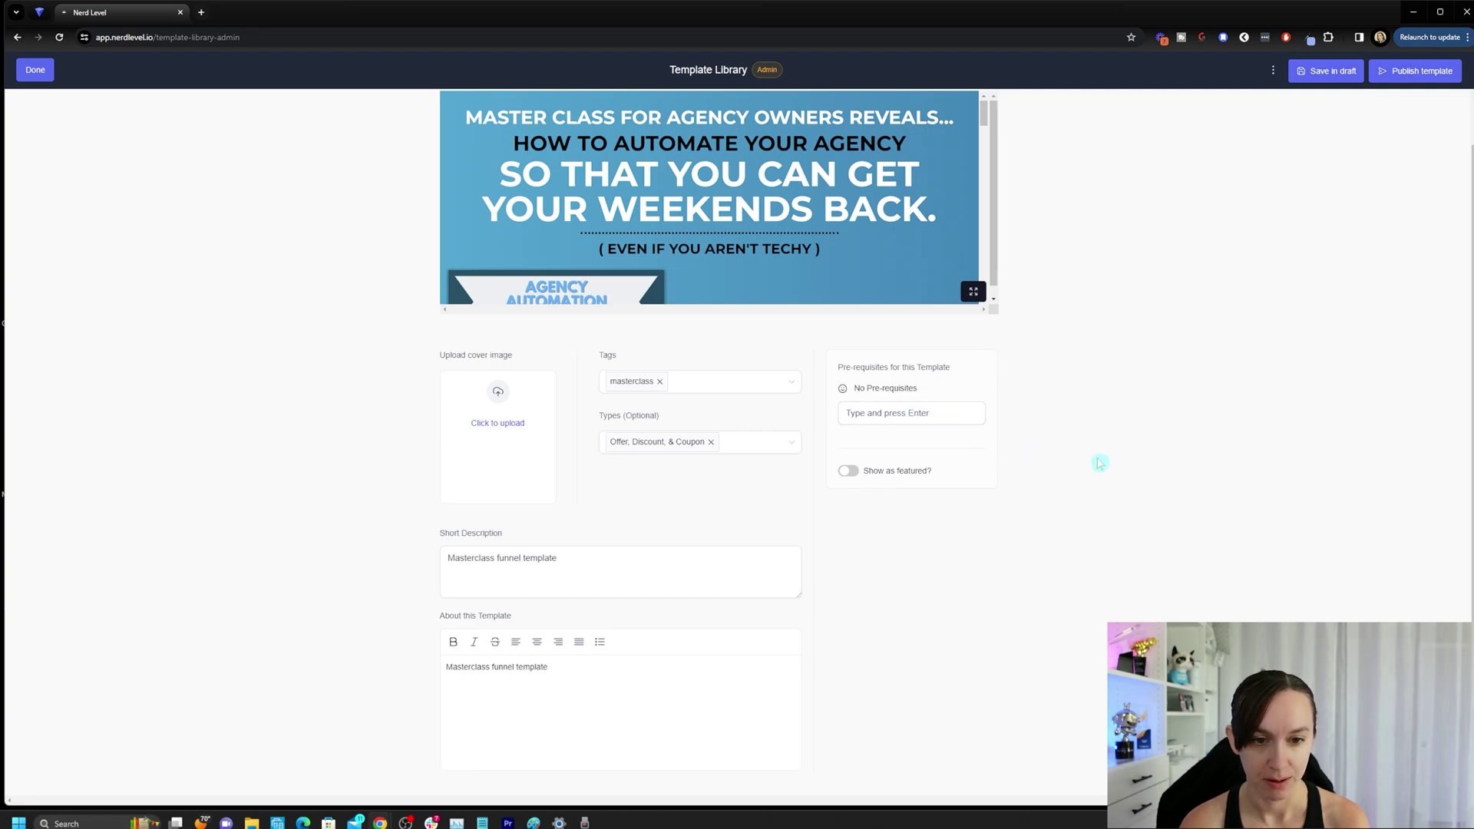
scroll(1080, 428, "up", 1)
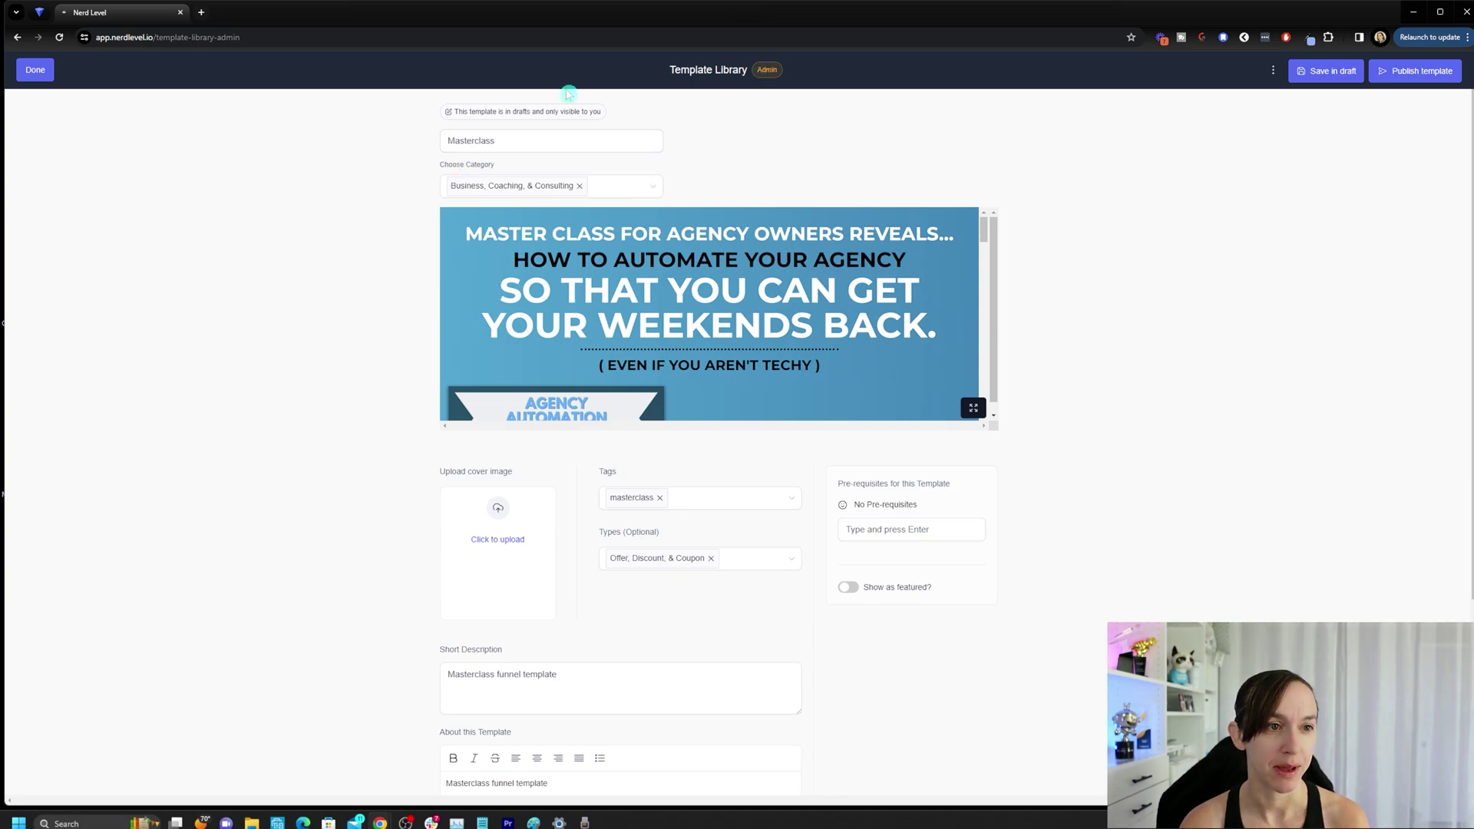
left_click_drag(443, 112, 625, 118)
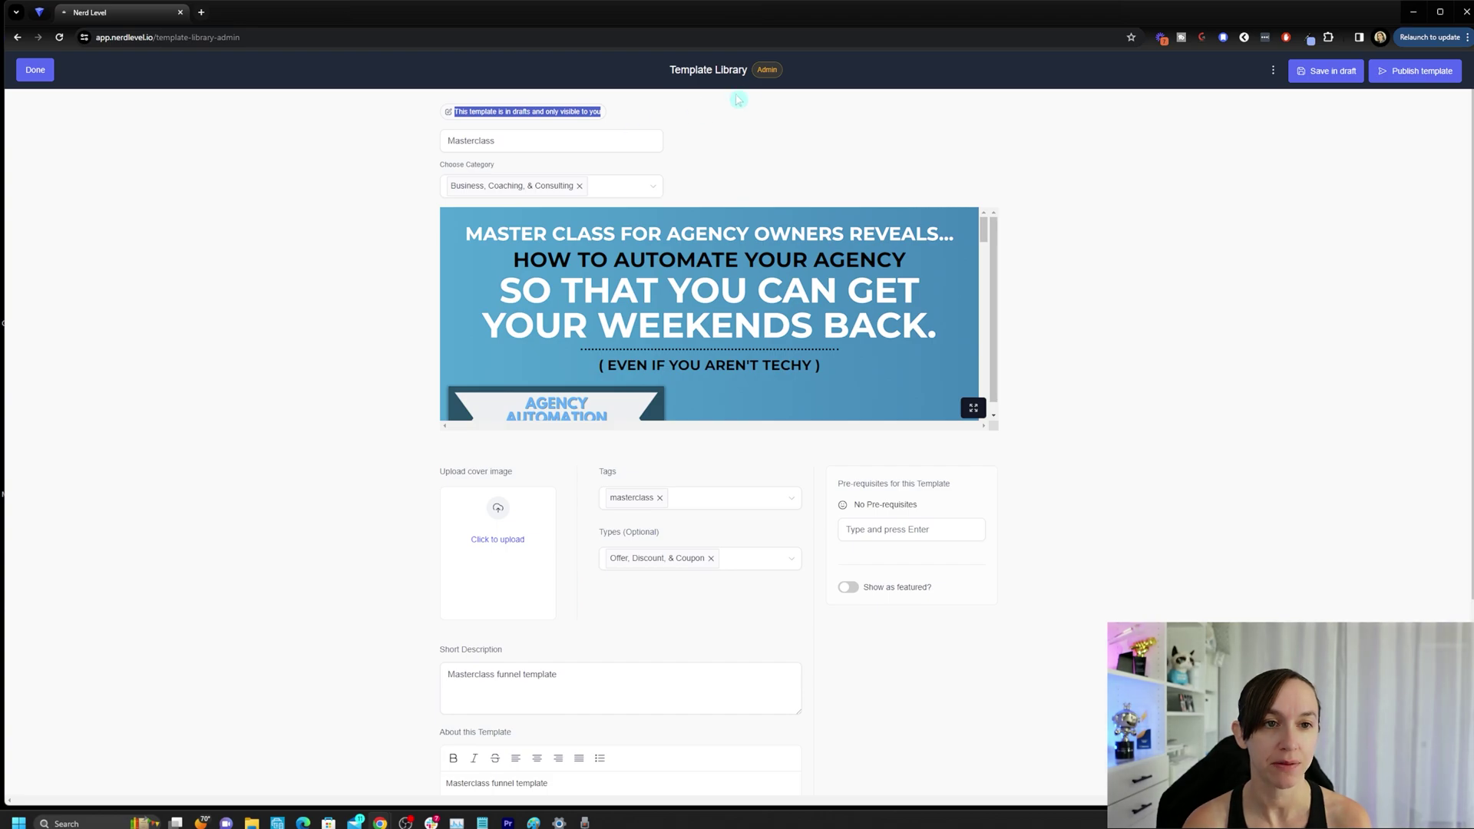
left_click(760, 74)
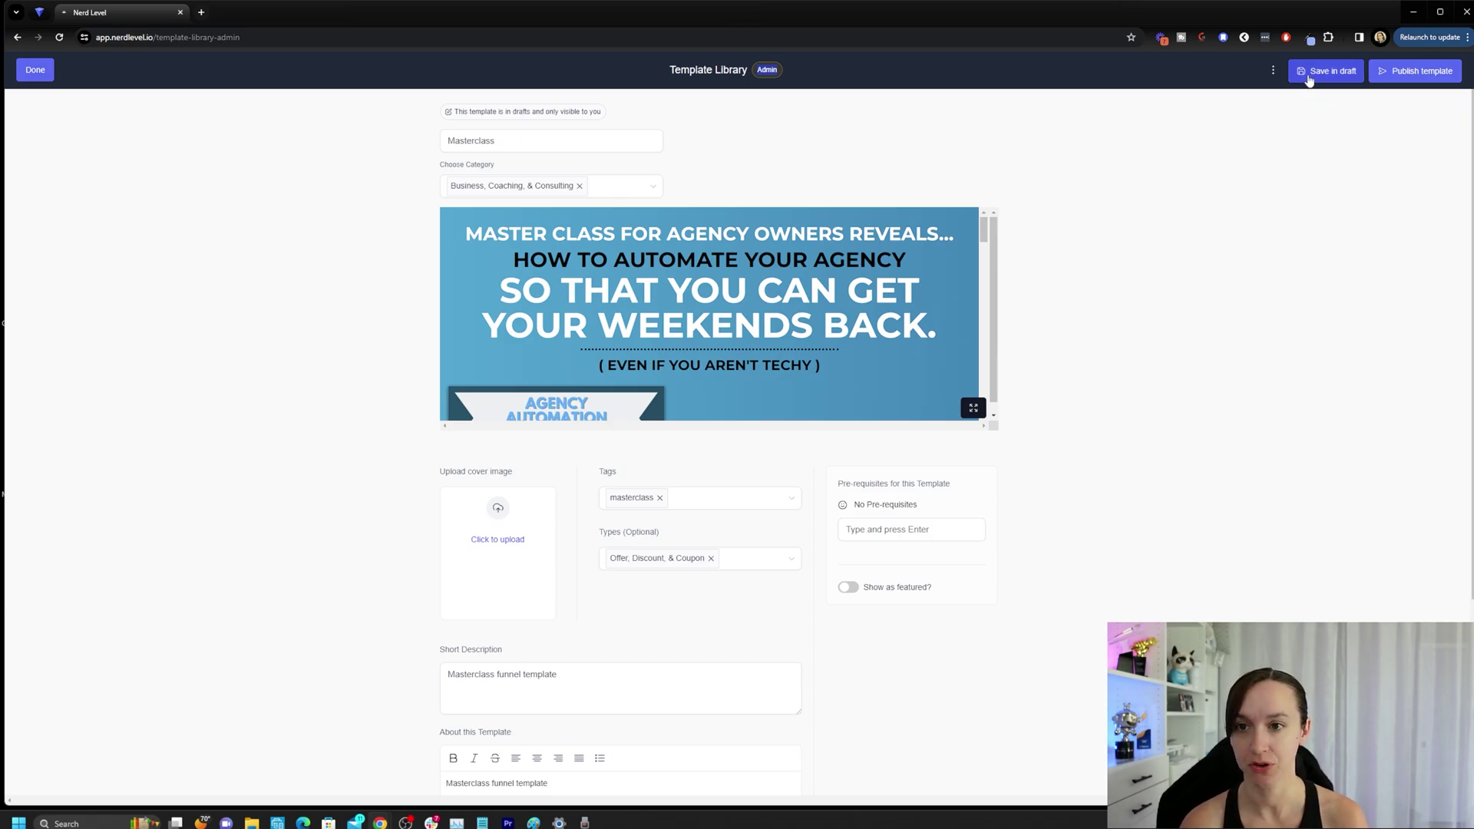
left_click(1313, 78)
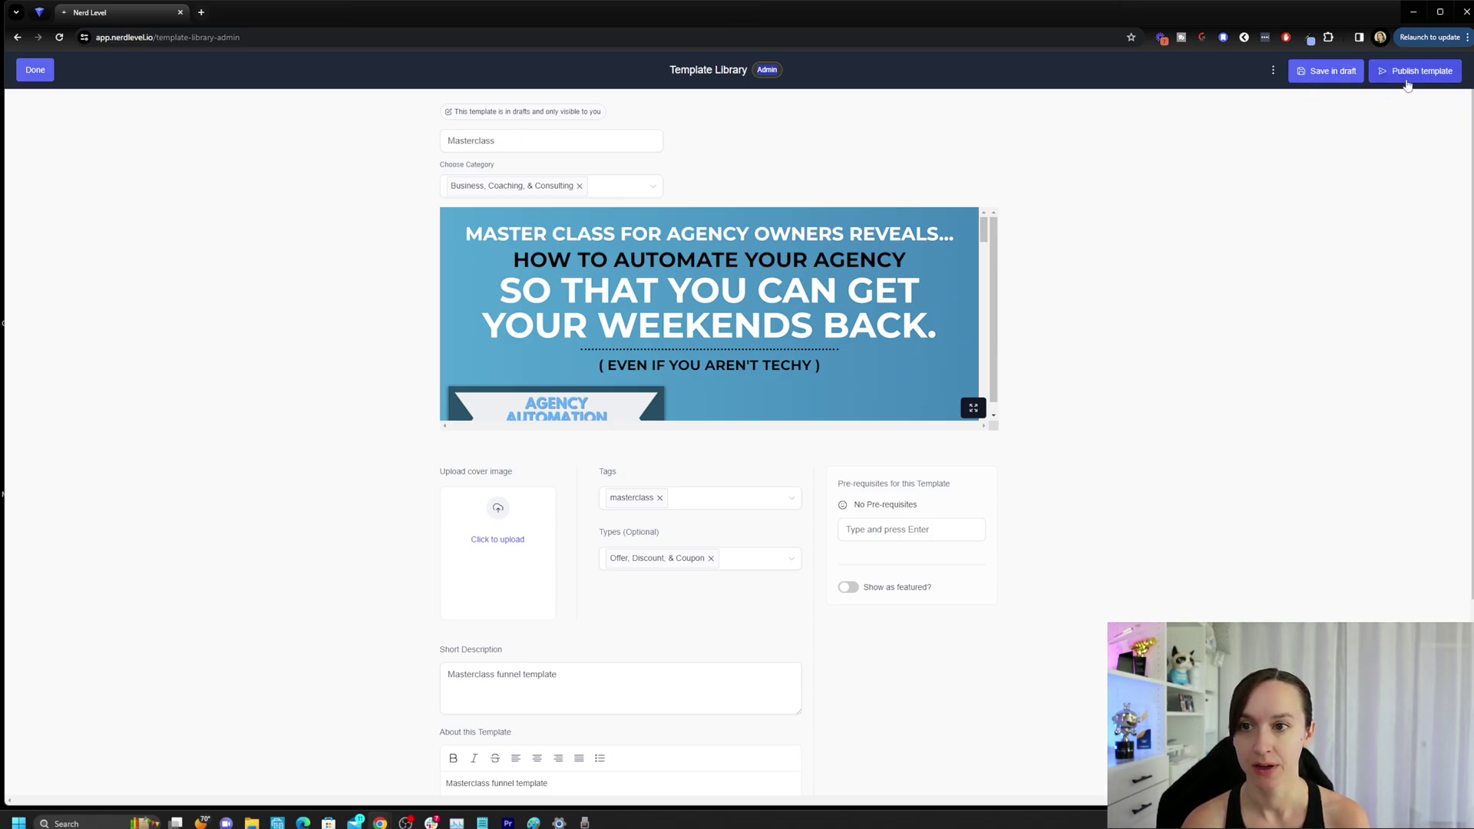
Publish the Masterclass template, confirming it becomes available to all locations.
left_click(1414, 72)
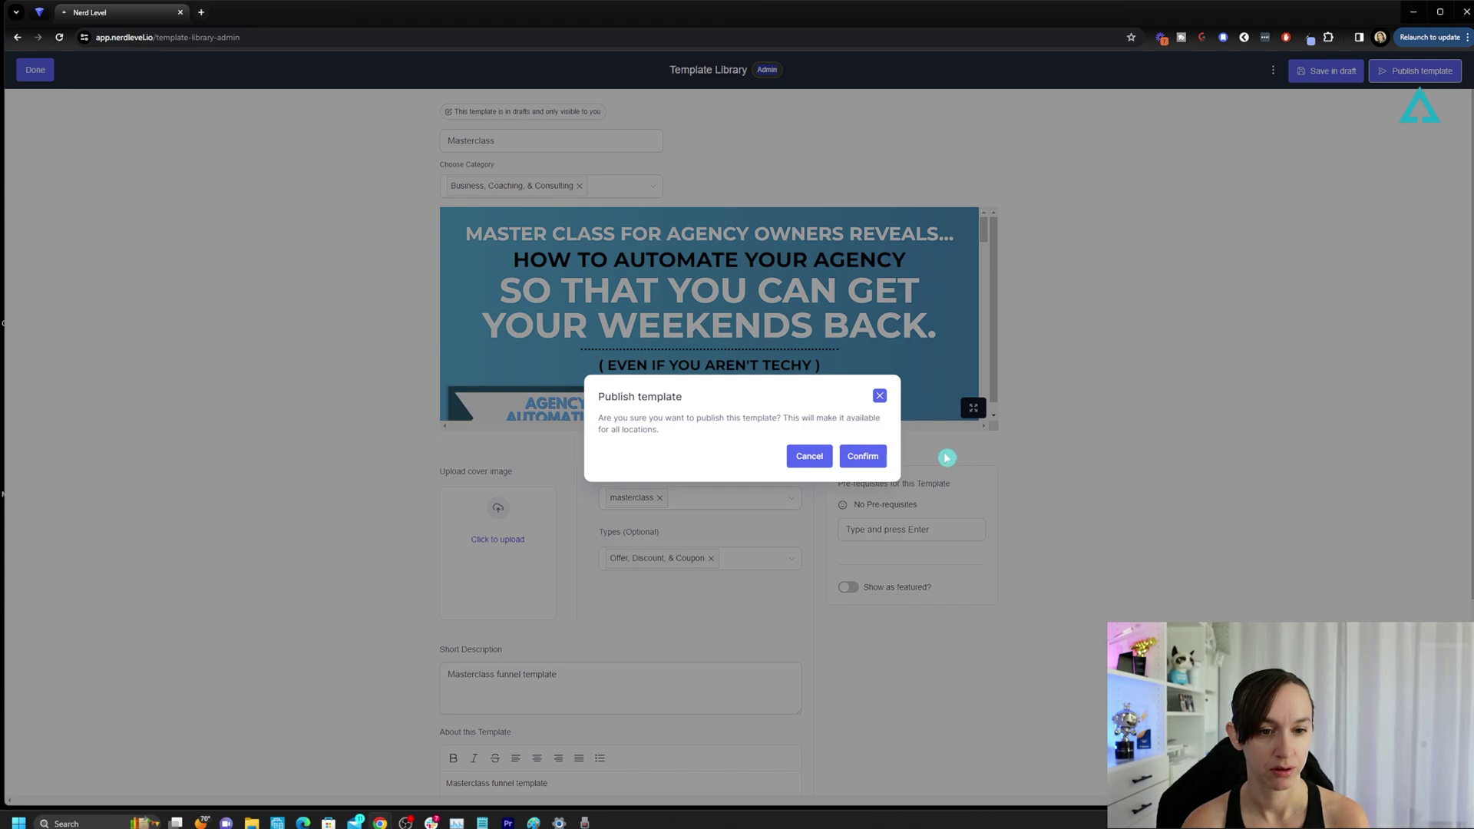
left_click_drag(781, 418, 659, 429)
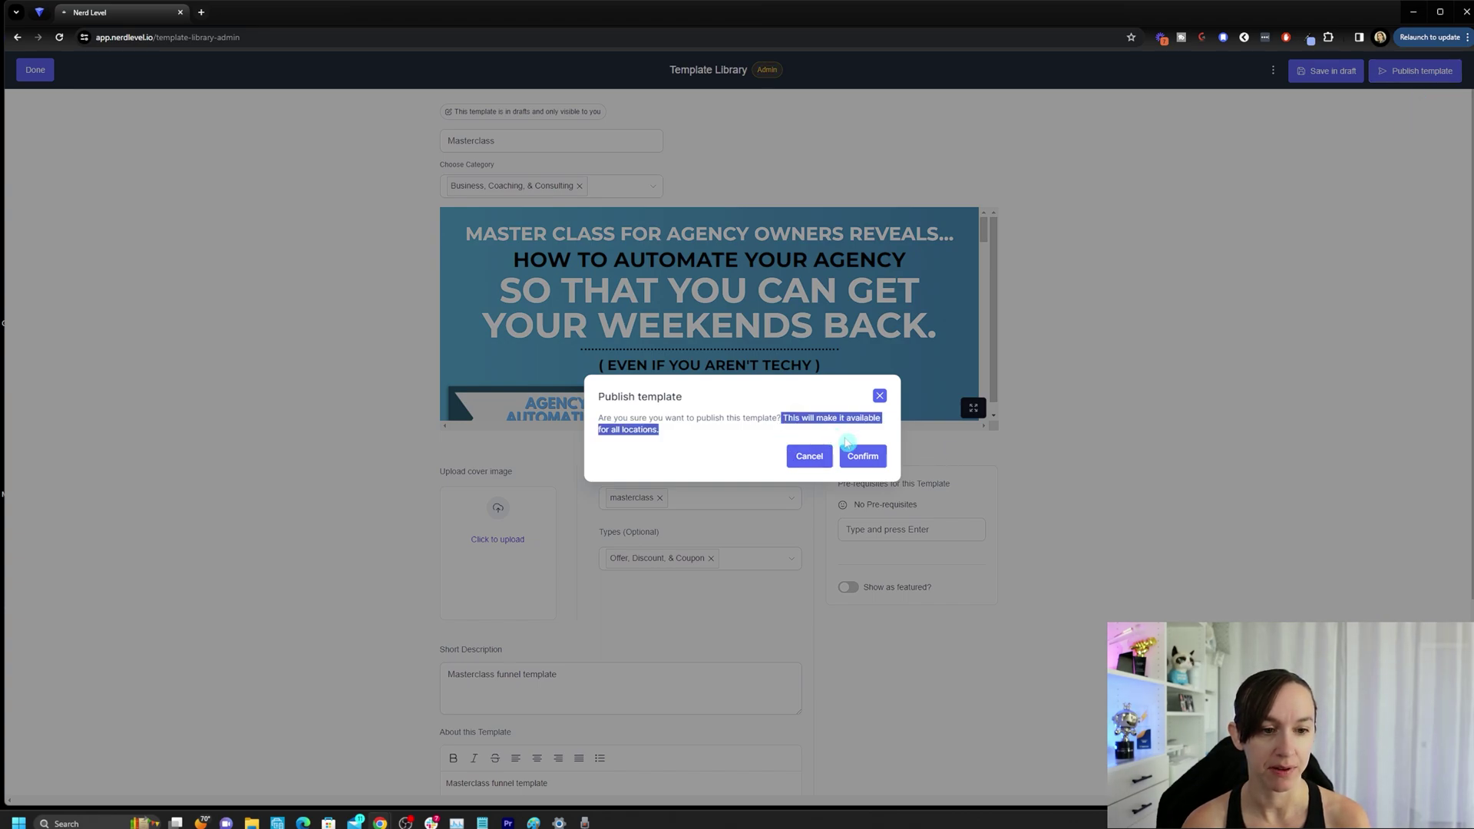
left_click(857, 455)
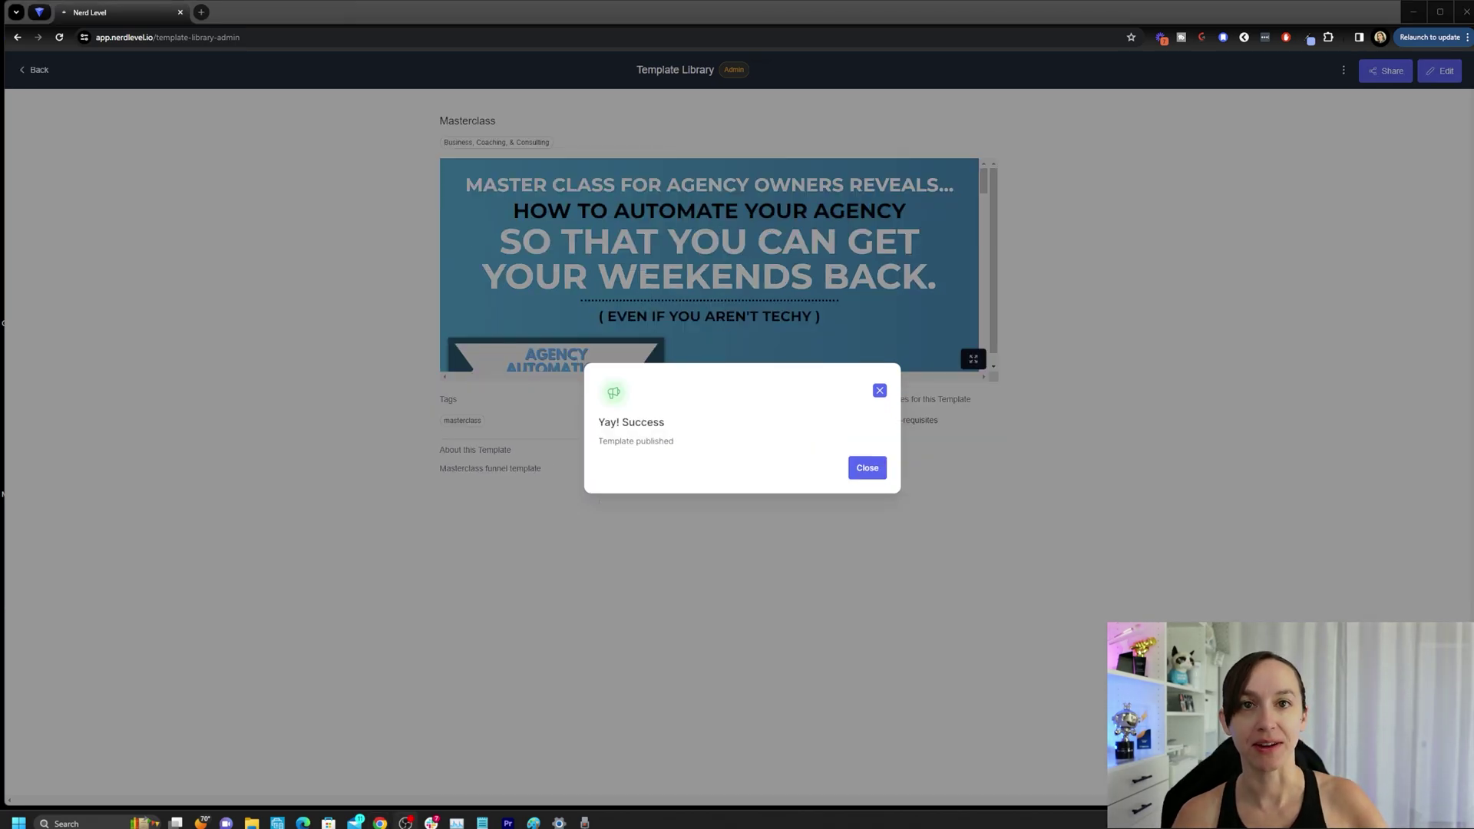
Verify Masterclass under My Templates, glance at website templates, and return to the funnels list.
left_click(867, 468)
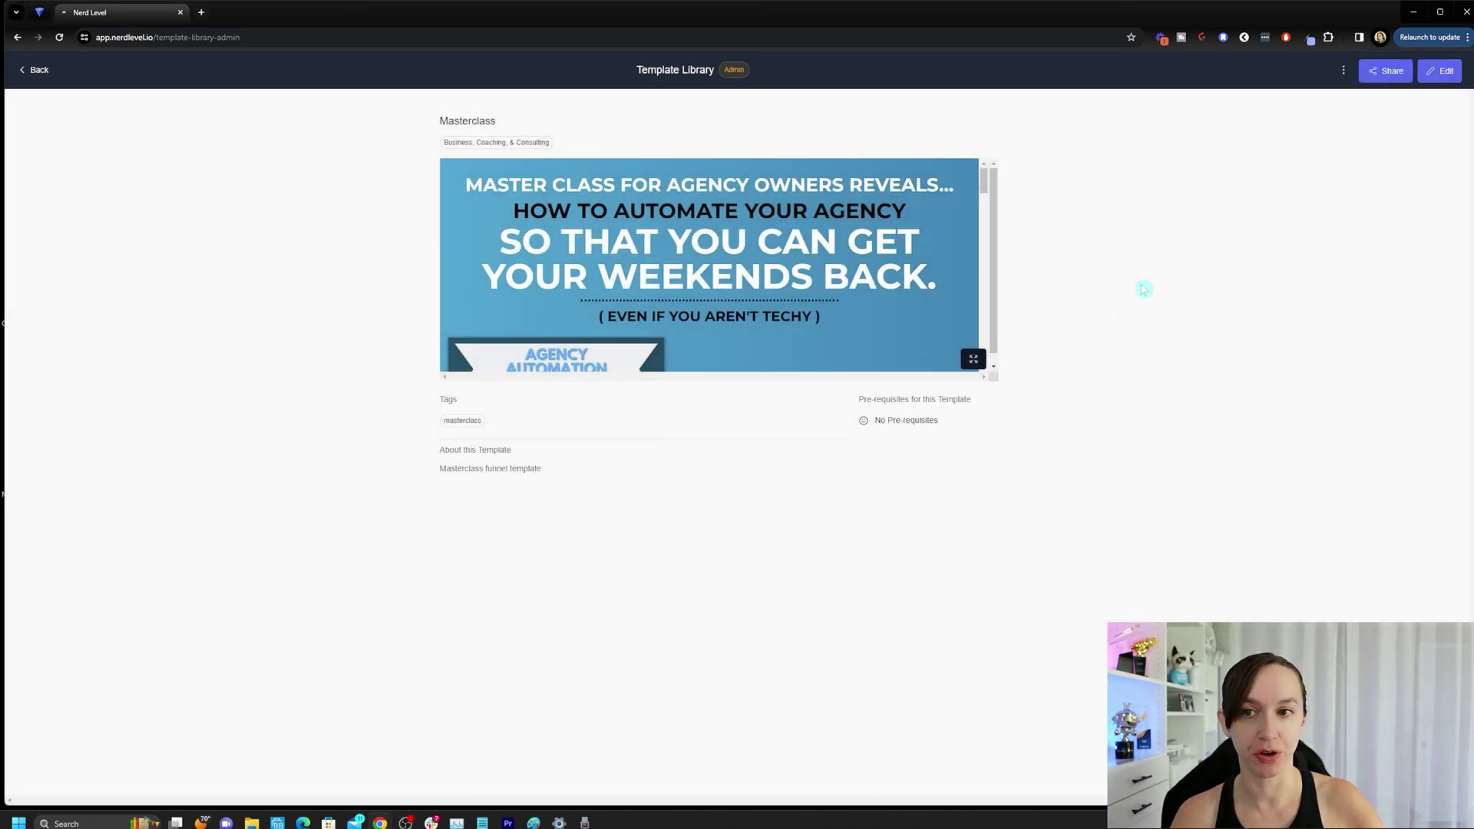
left_click(41, 71)
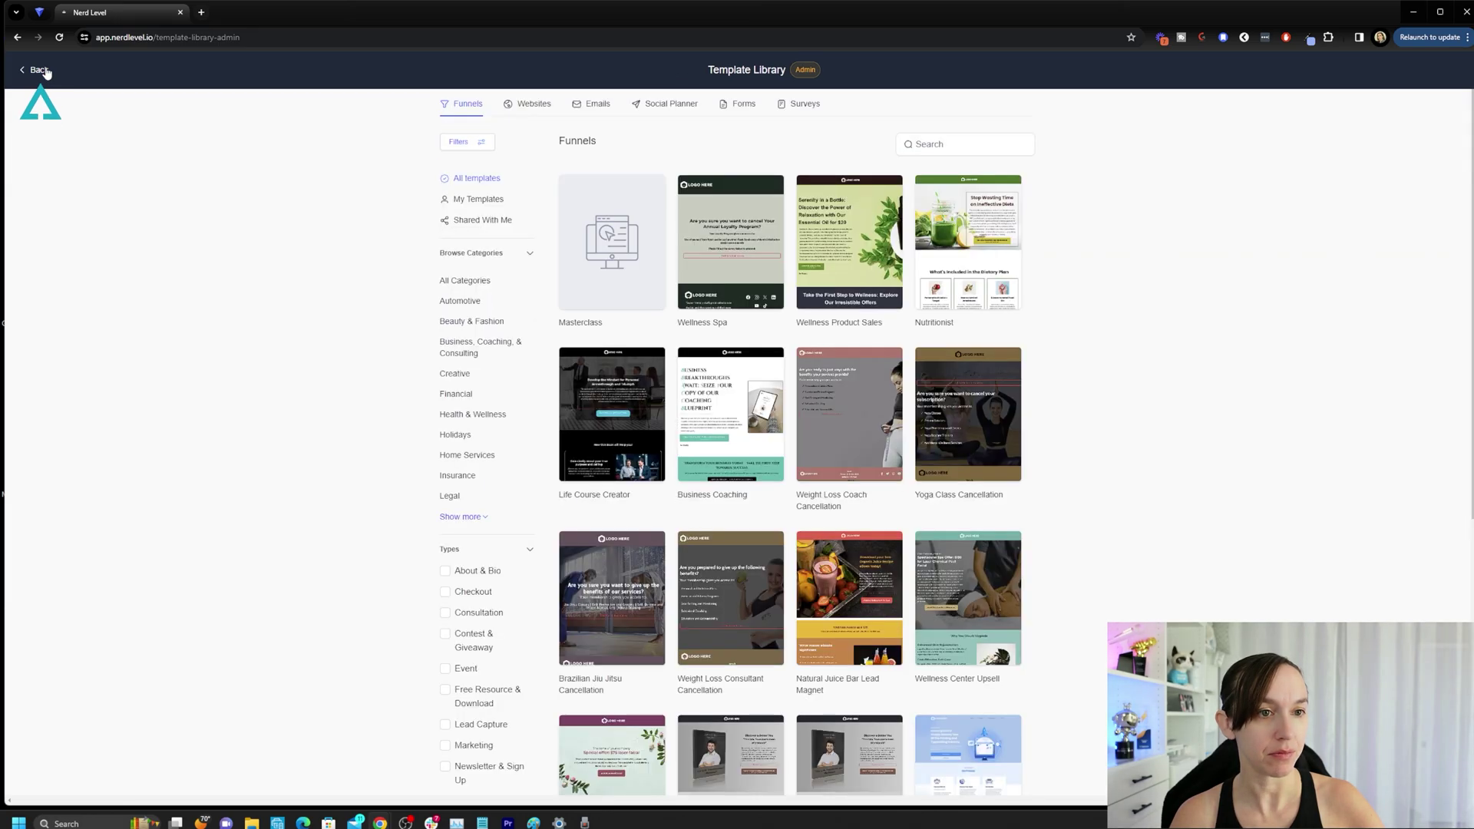
left_click(477, 201)
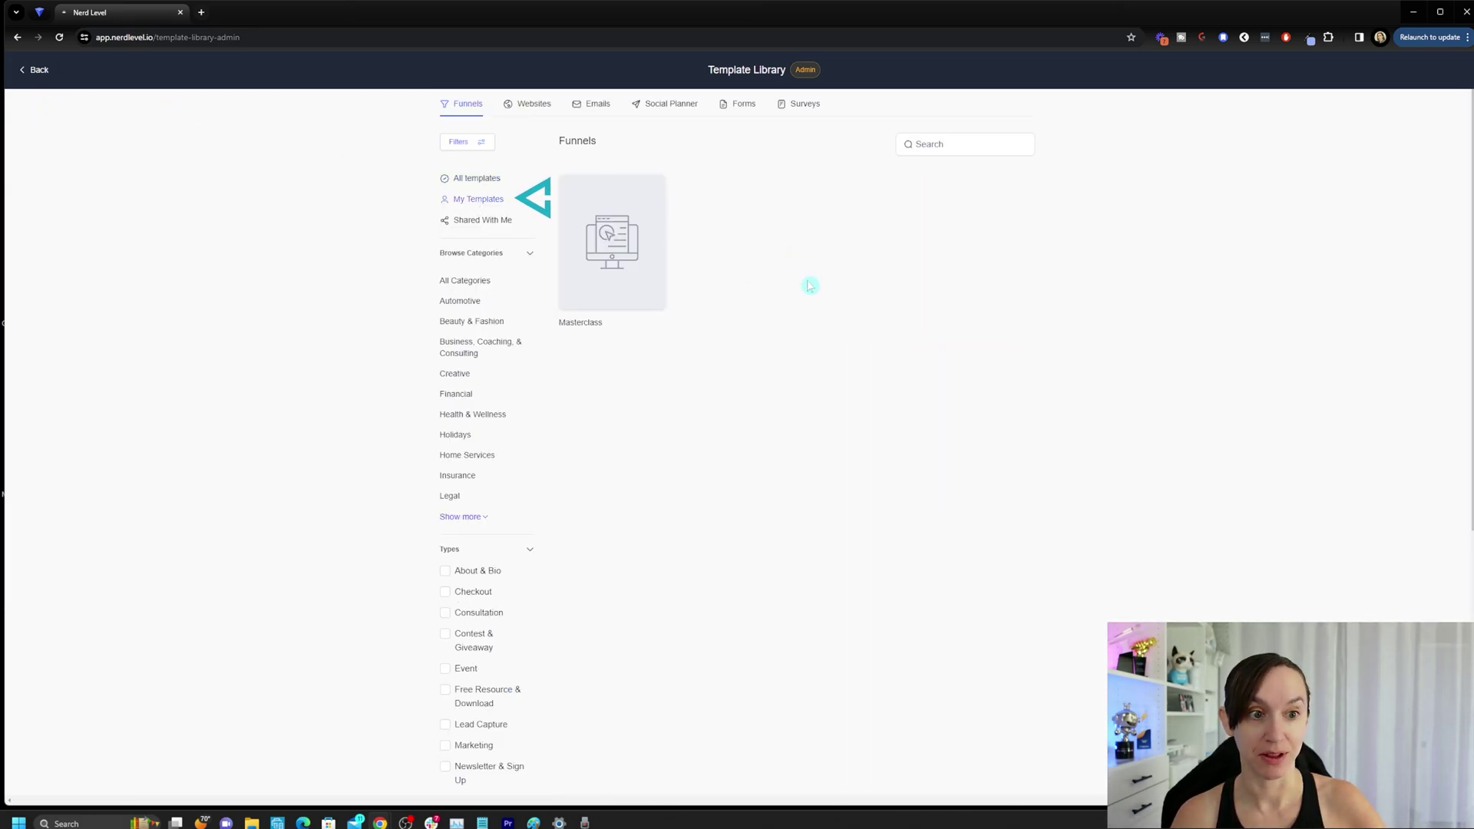
mouse_move(612, 242)
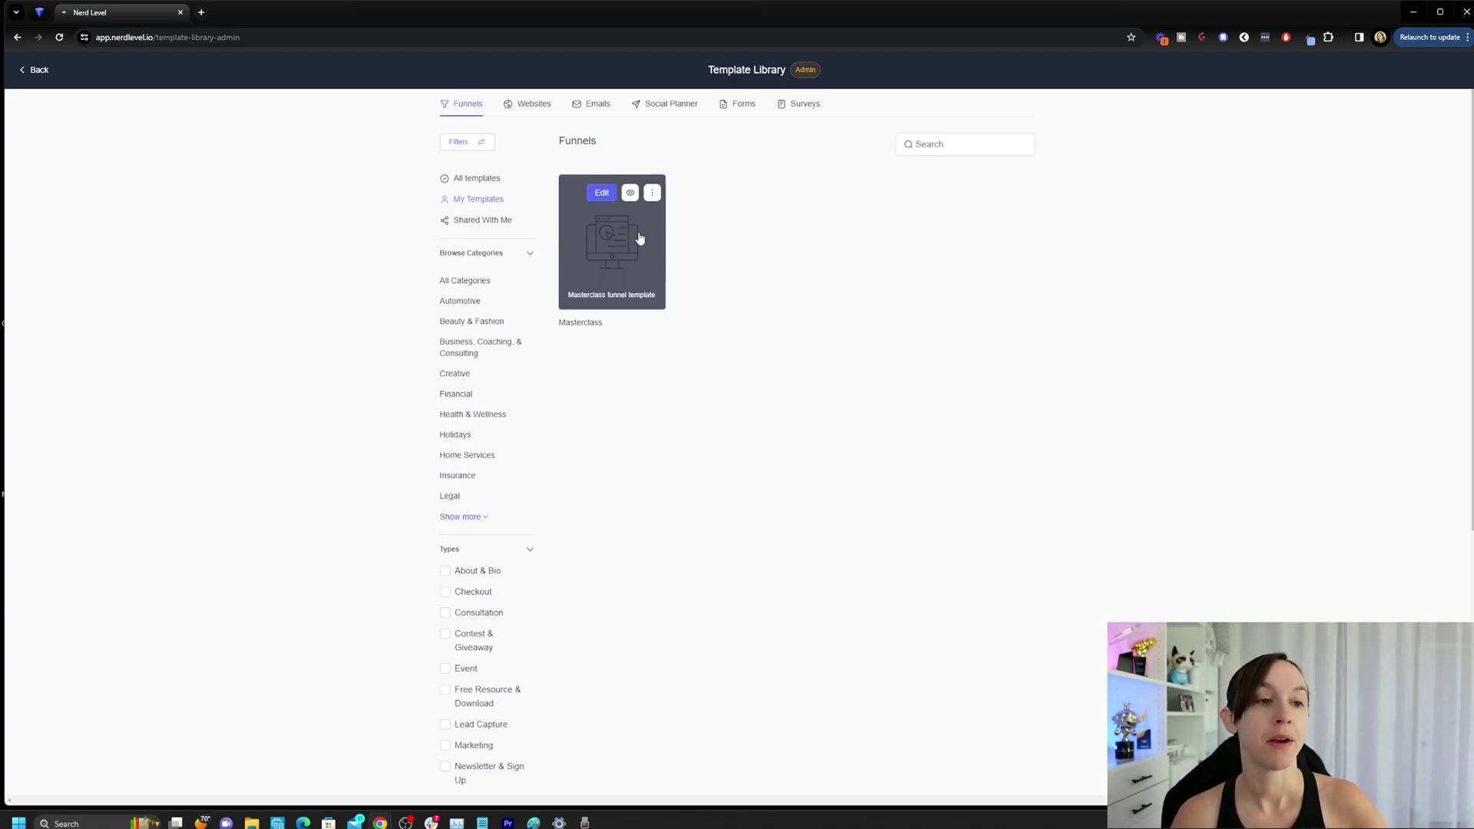
left_click(527, 106)
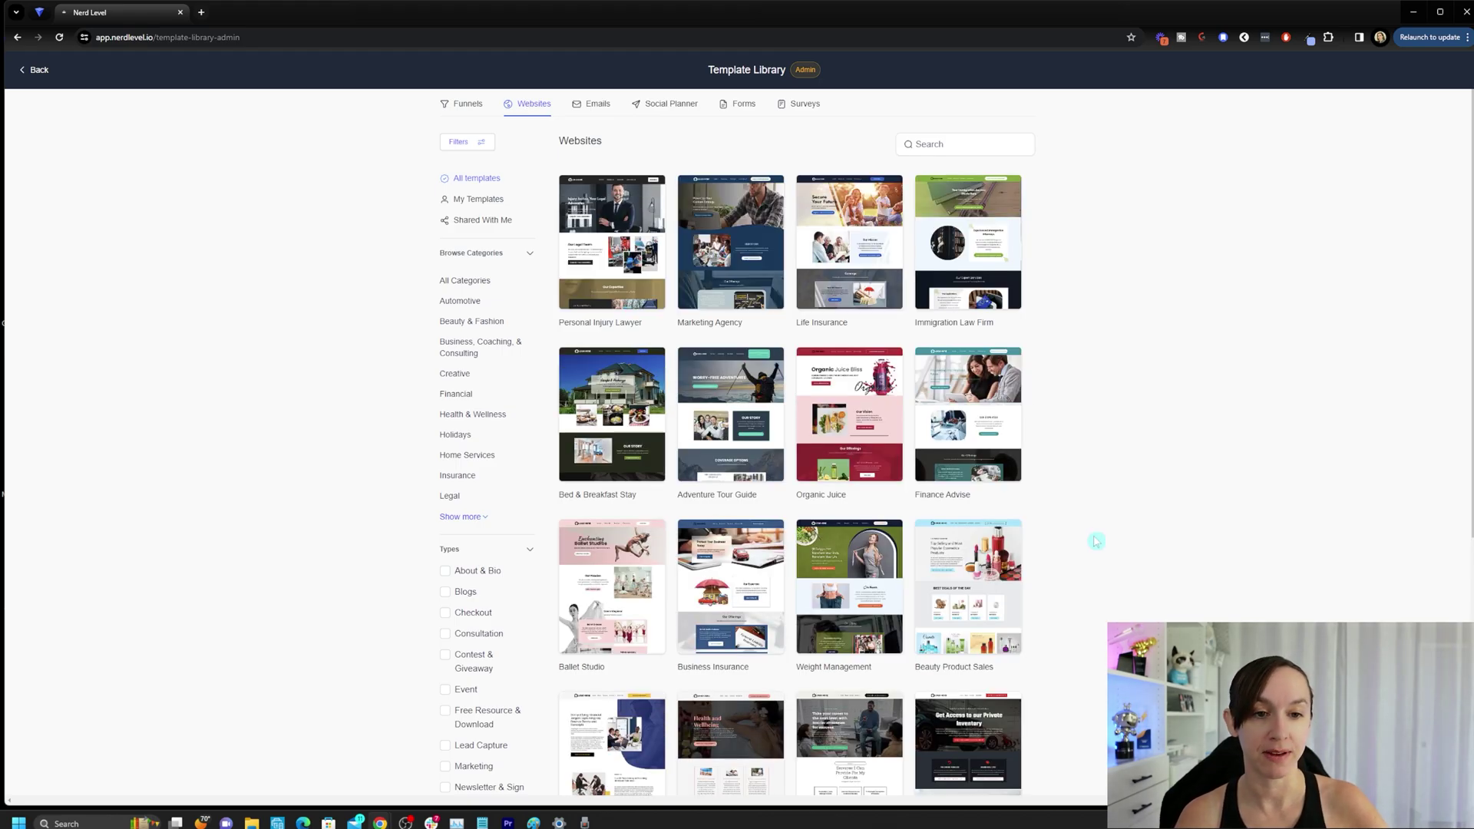
scroll(1069, 457, "down", 3)
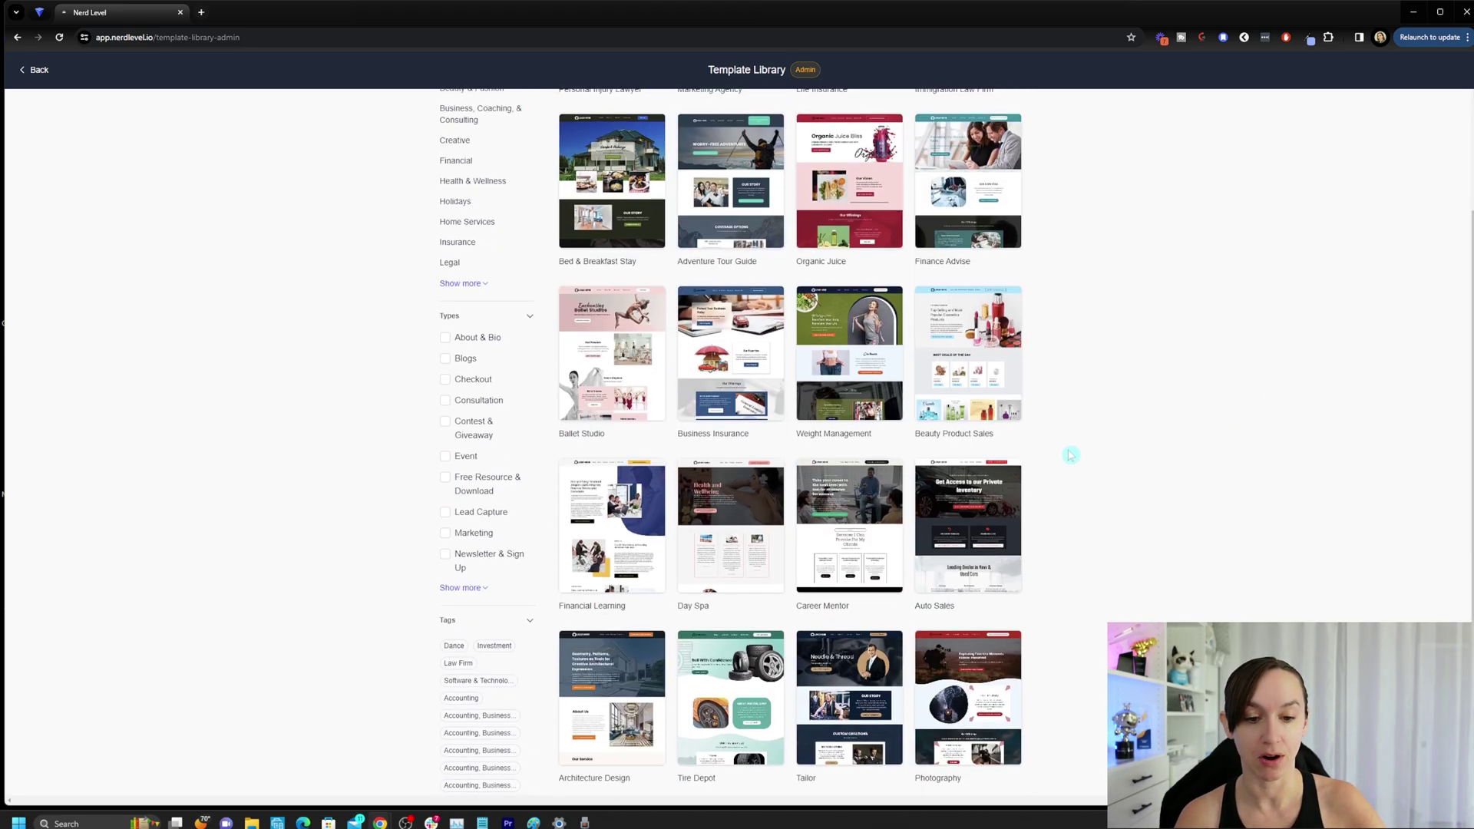
scroll(1102, 448, "down", 1)
scroll(1102, 441, "up", 5)
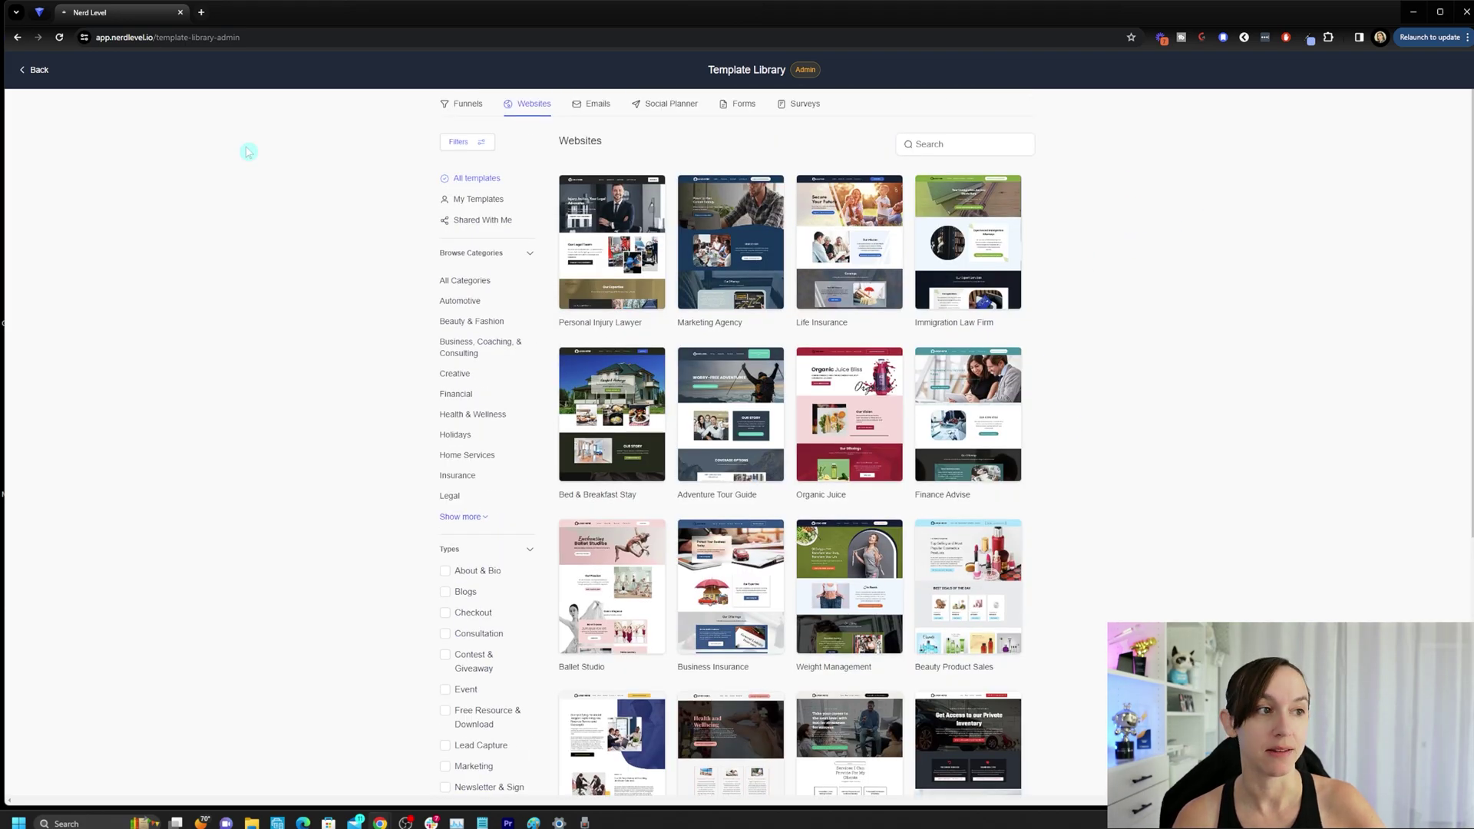
left_click(34, 72)
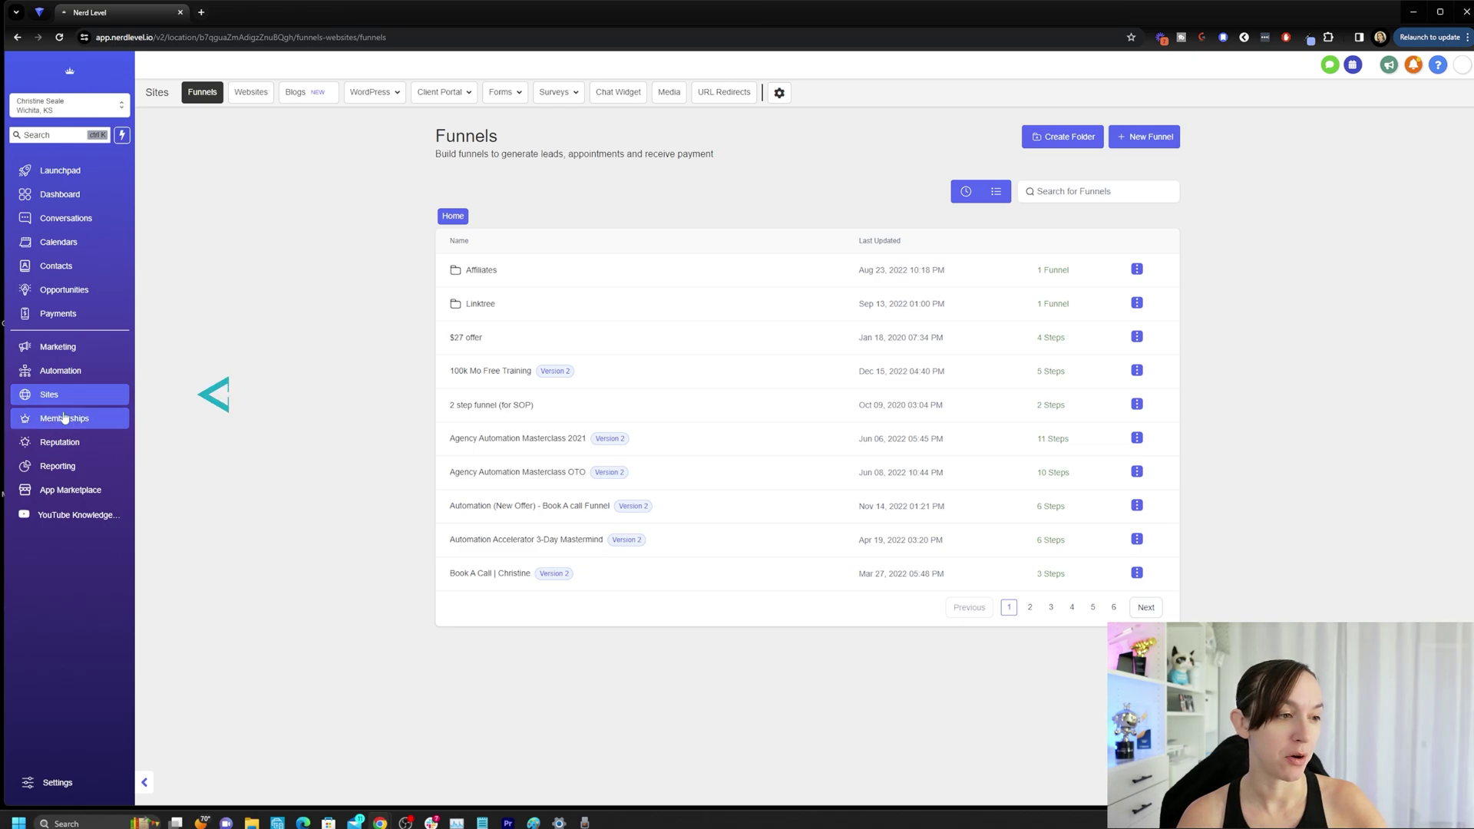
From Sites > Websites, upload Med Spa as a draft website template in Beauty & Fashion.
left_click(240, 106)
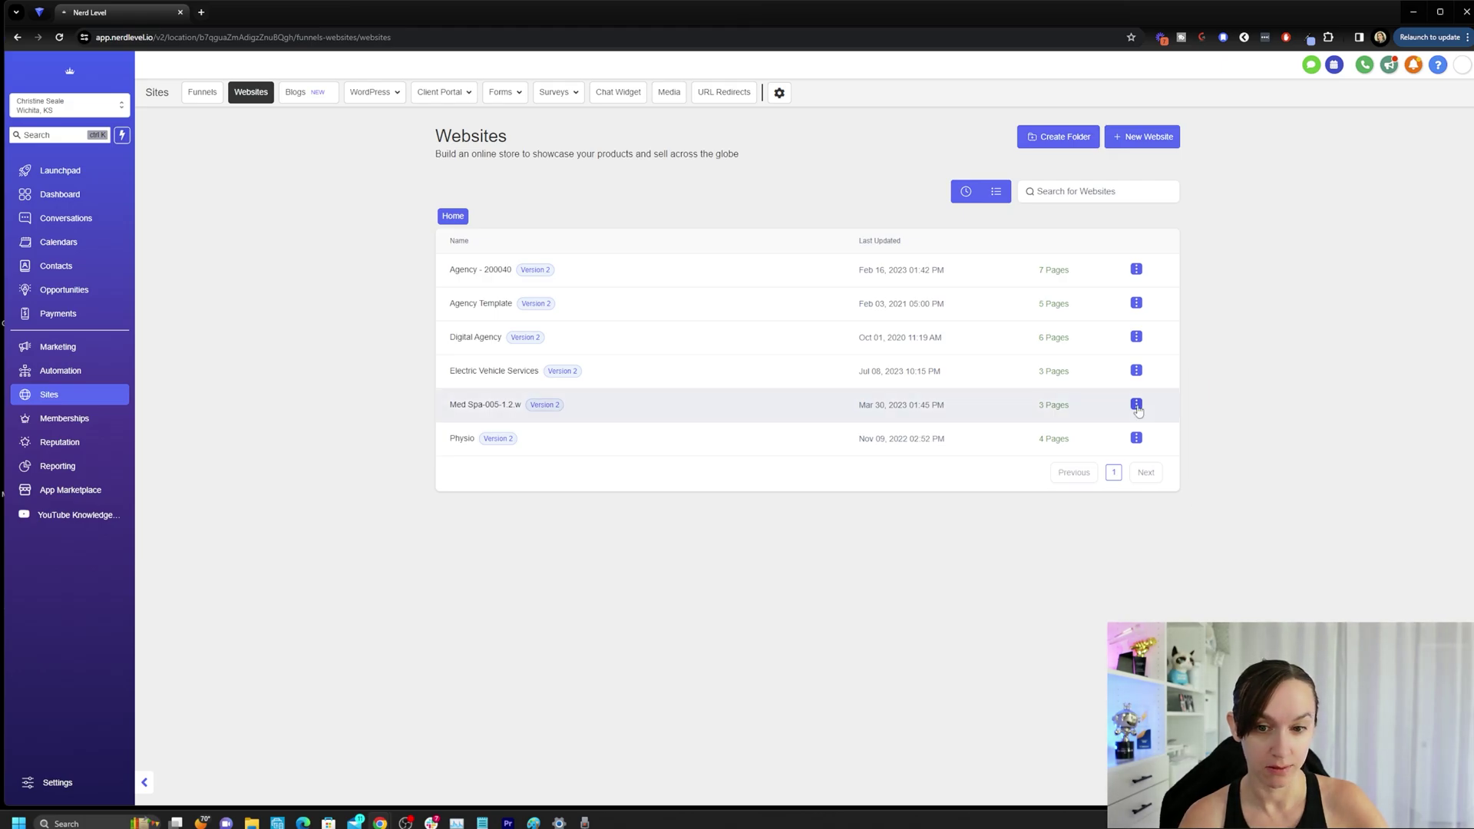
left_click(1135, 406)
left_click(1105, 343)
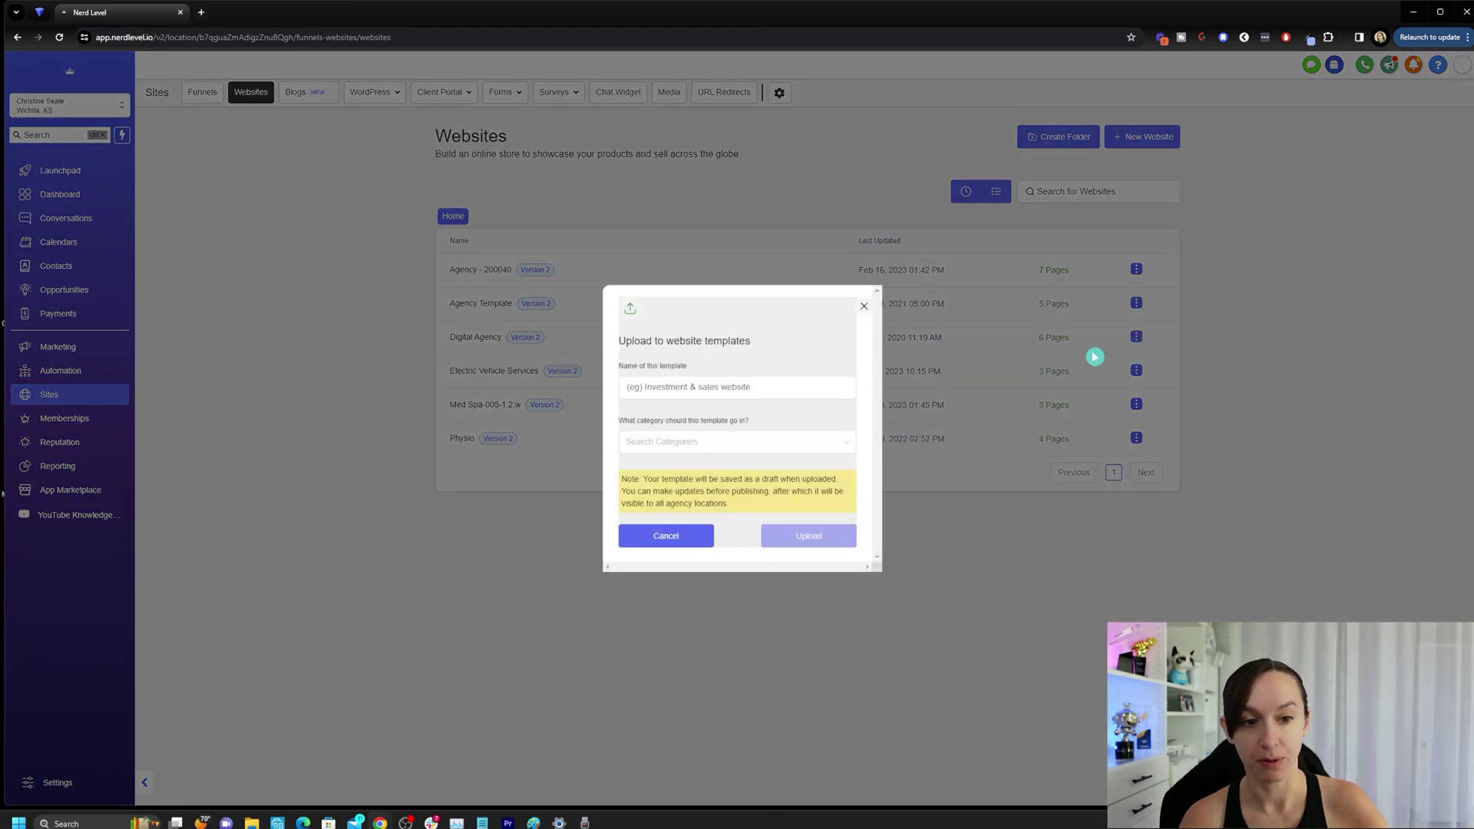
type("Med Spa")
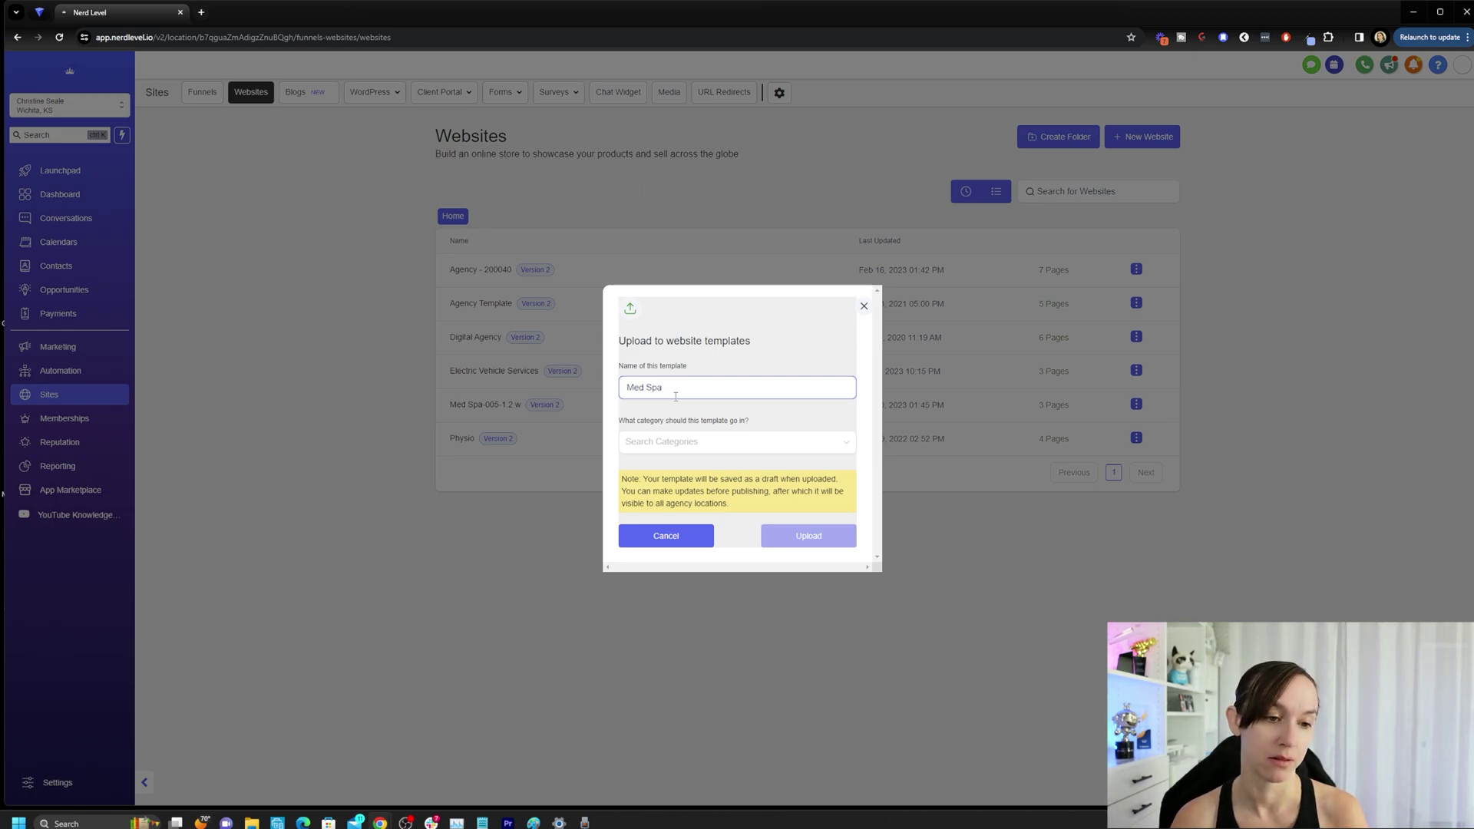
left_click(714, 442)
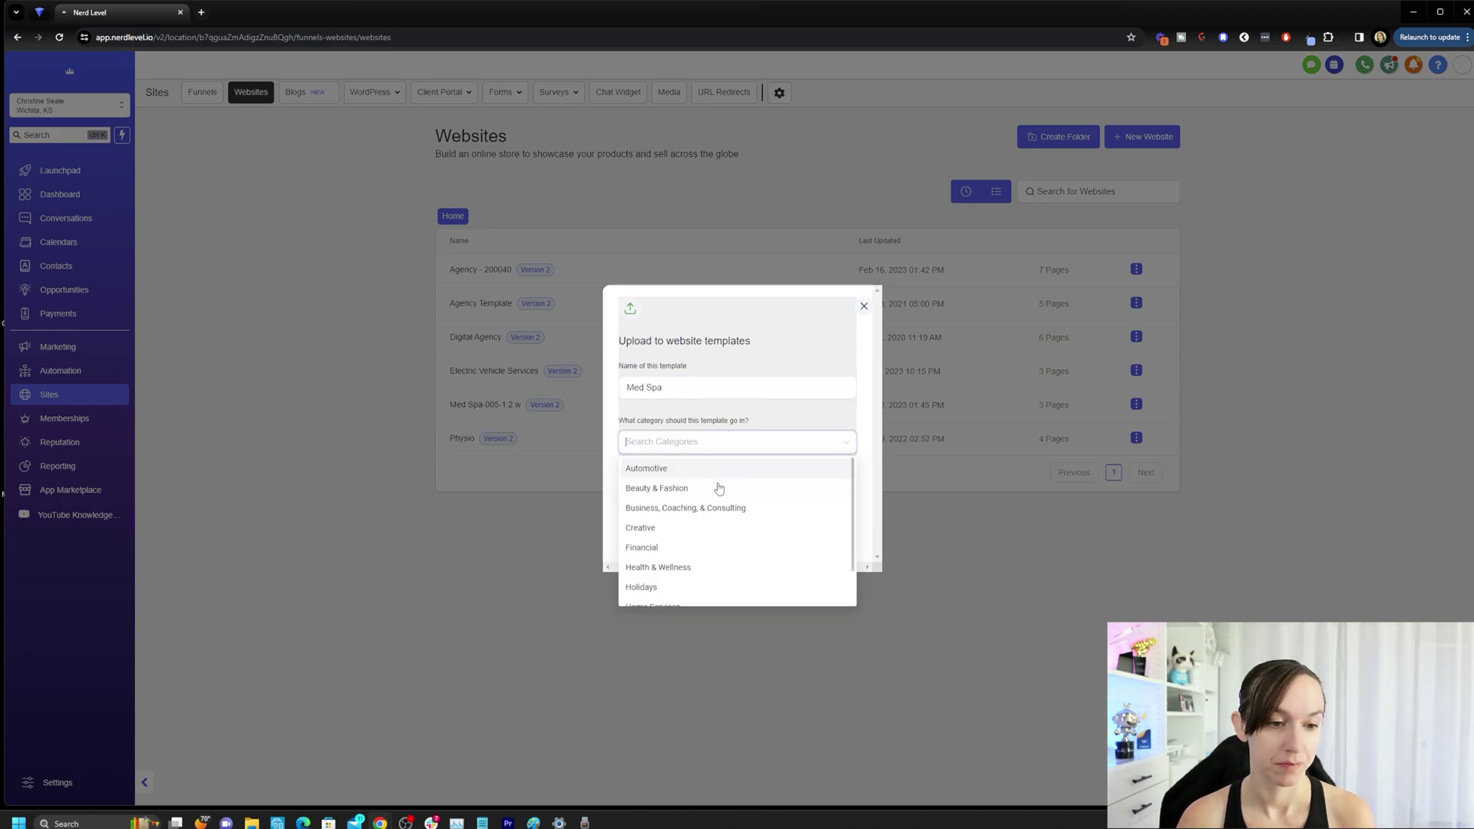
left_click(718, 488)
left_click(773, 421)
left_click(809, 536)
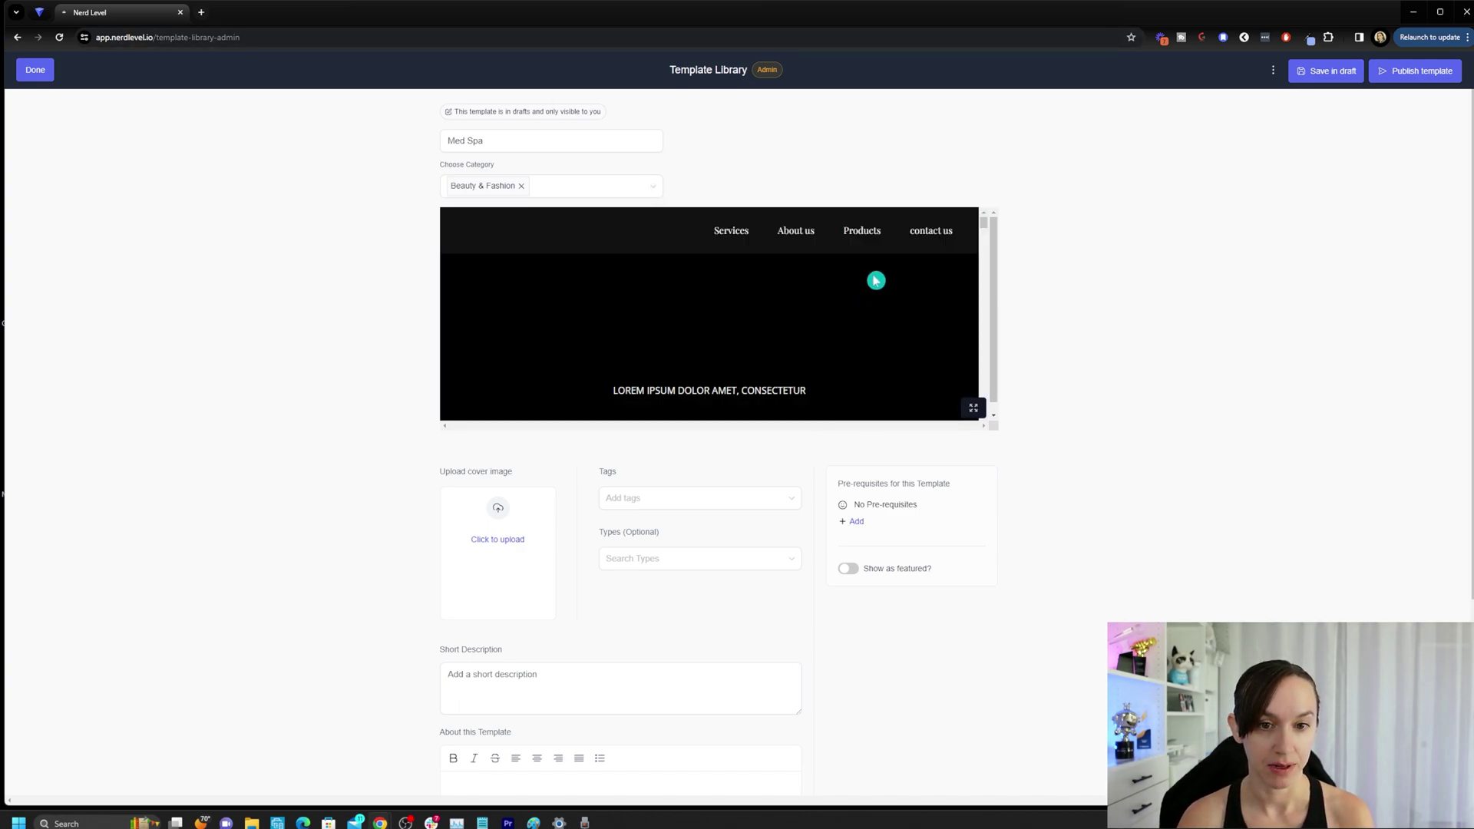
mouse_move(985, 231)
left_mouse_down()
mouse_move(999, 262)
mouse_move(1002, 248)
left_mouse_up()
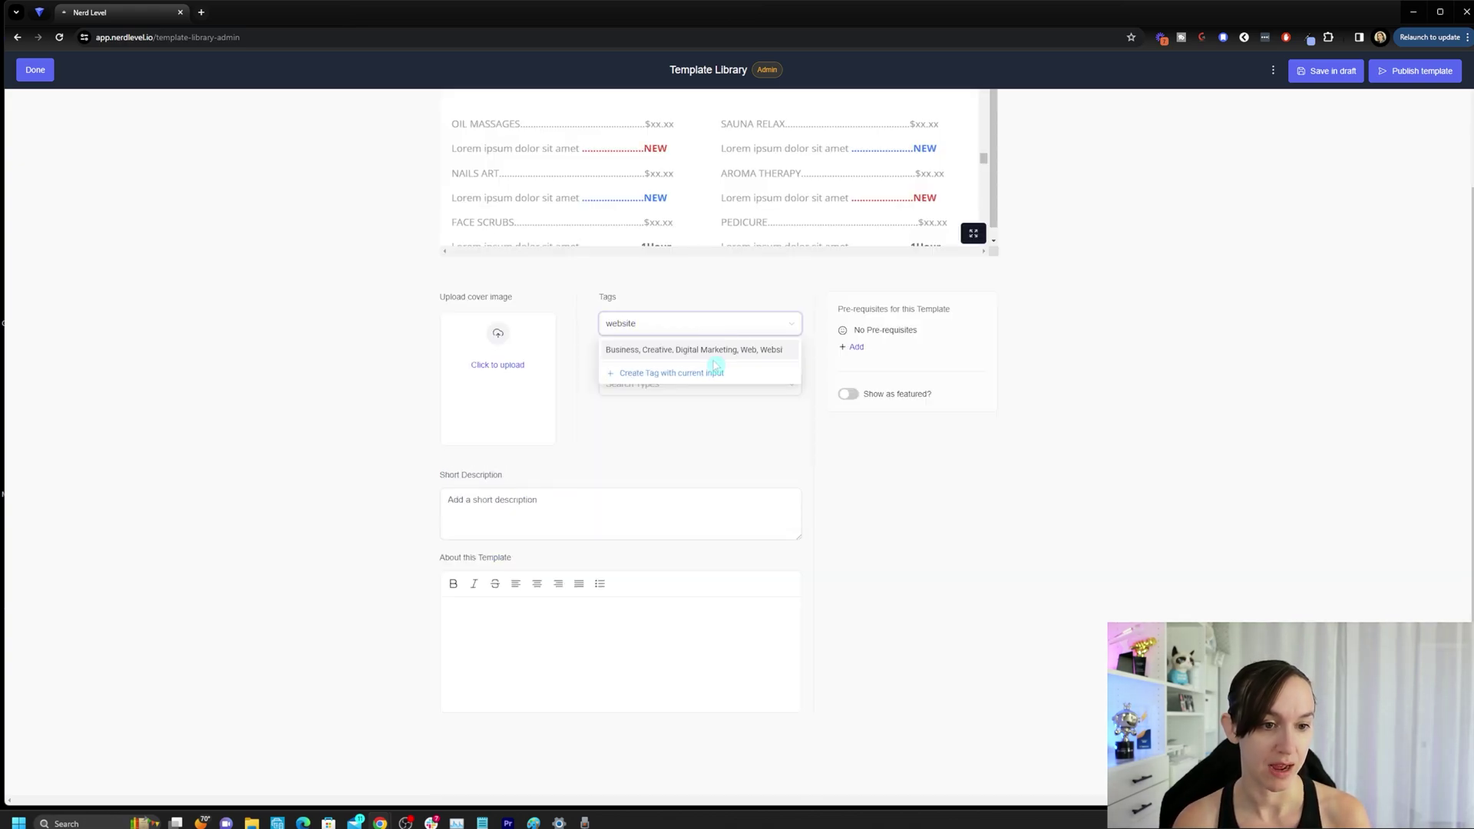
Tag the Med Spa template 'website' and set its type to Marketing.
left_click(723, 353)
left_click(579, 372)
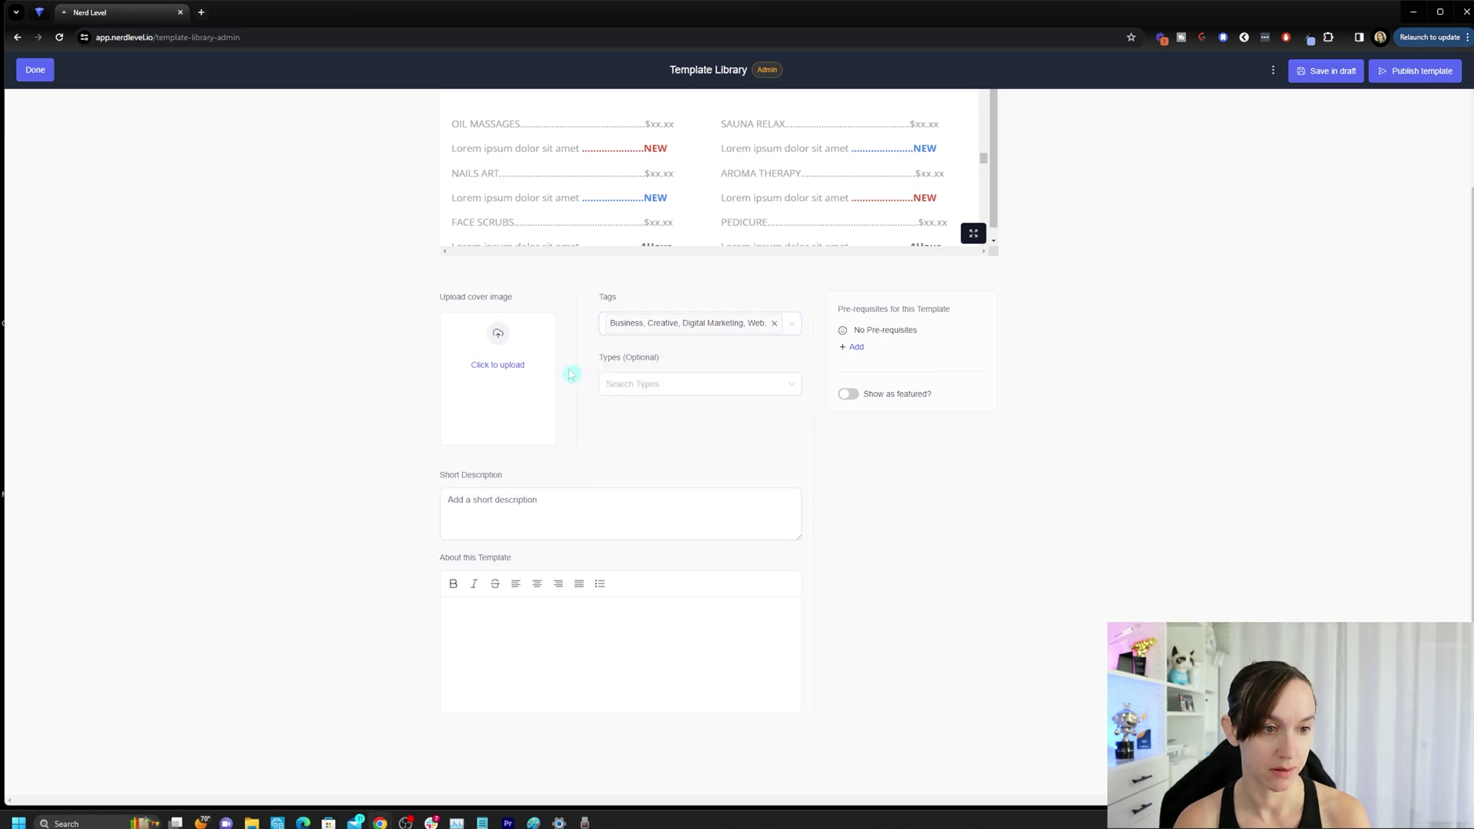
left_click(708, 385)
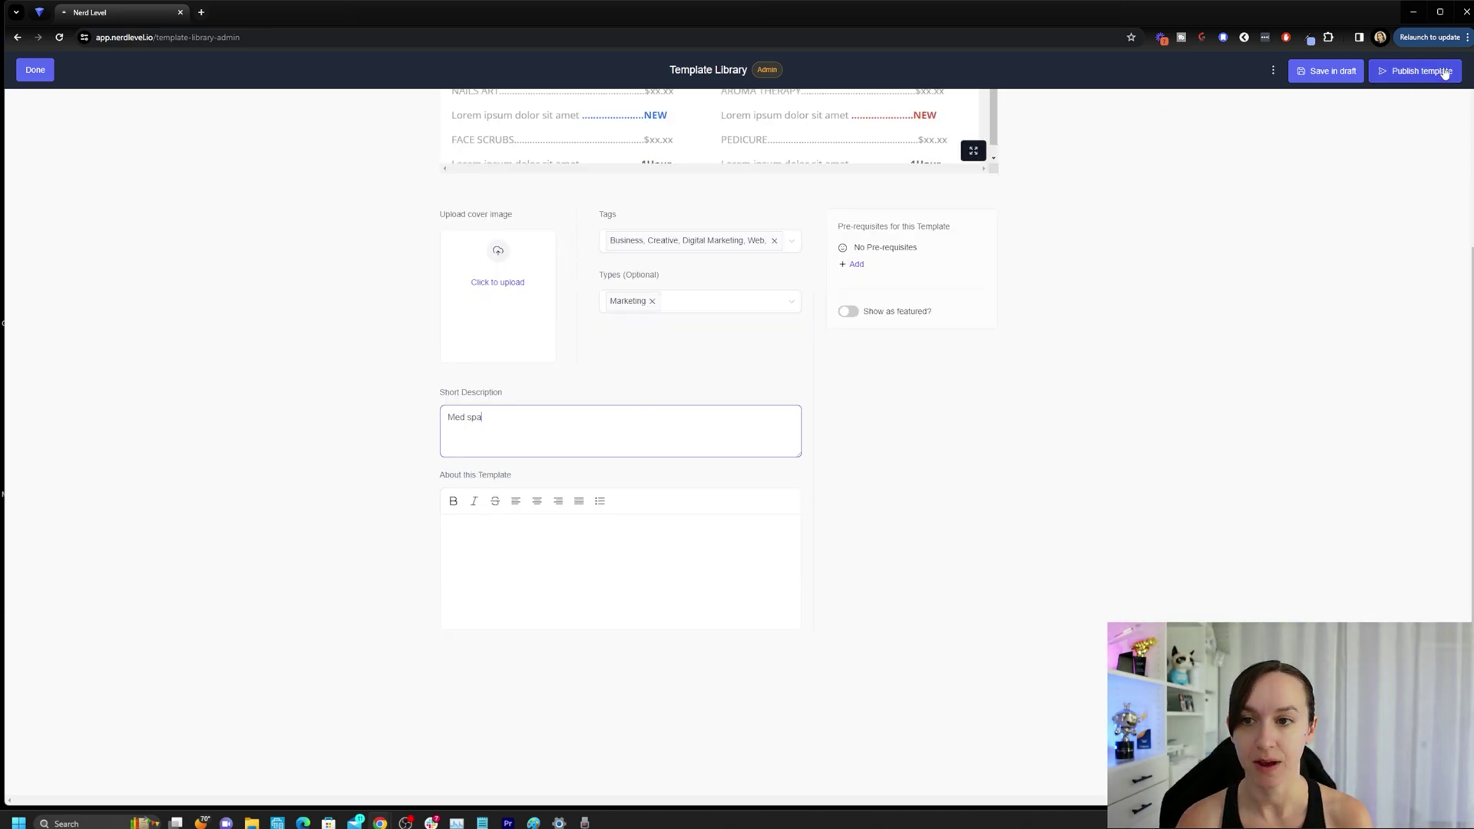
Publish the Med Spa template to all locations and dismiss the success message.
left_click(1382, 73)
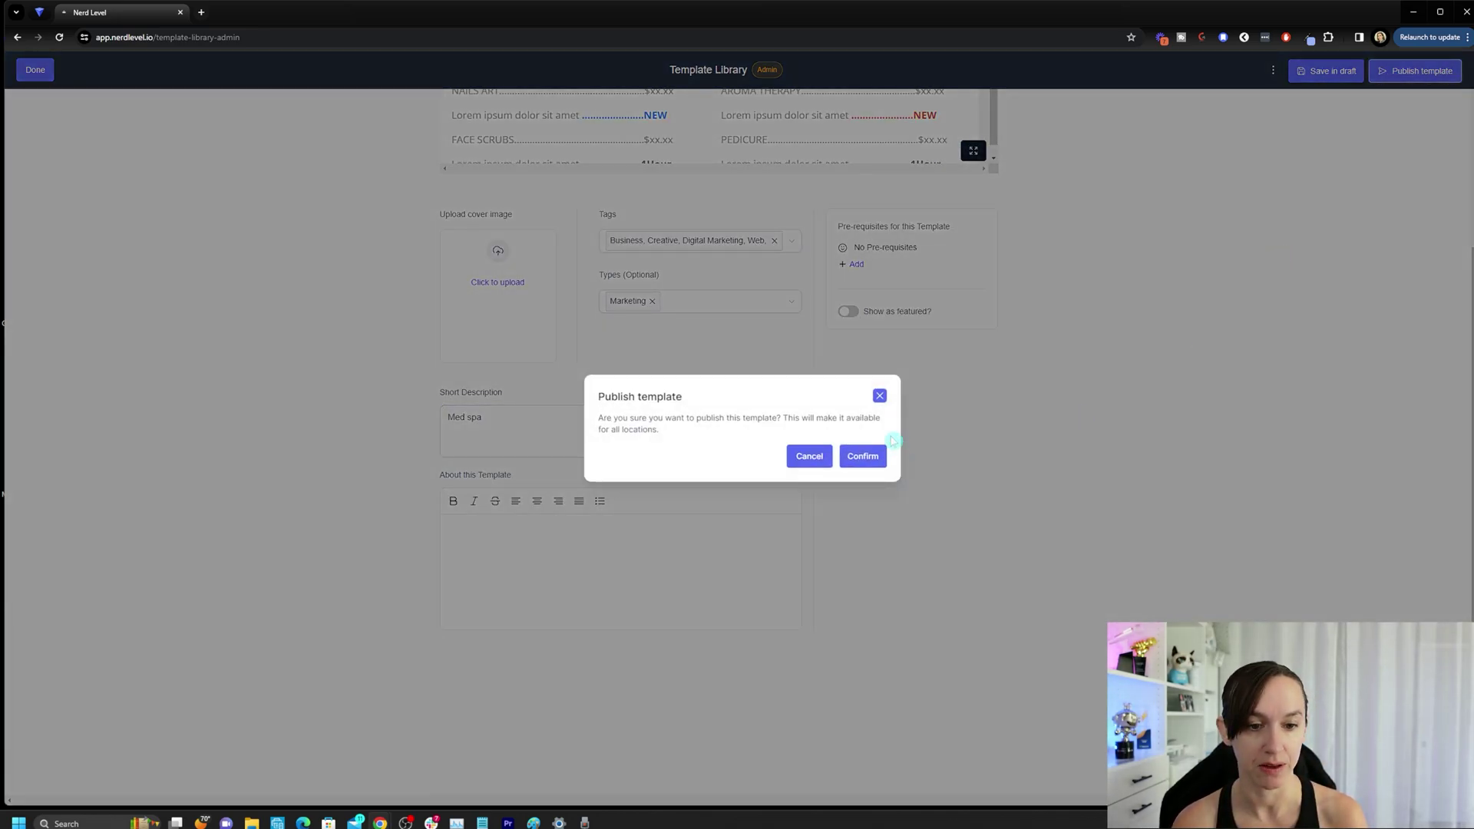
left_click(862, 456)
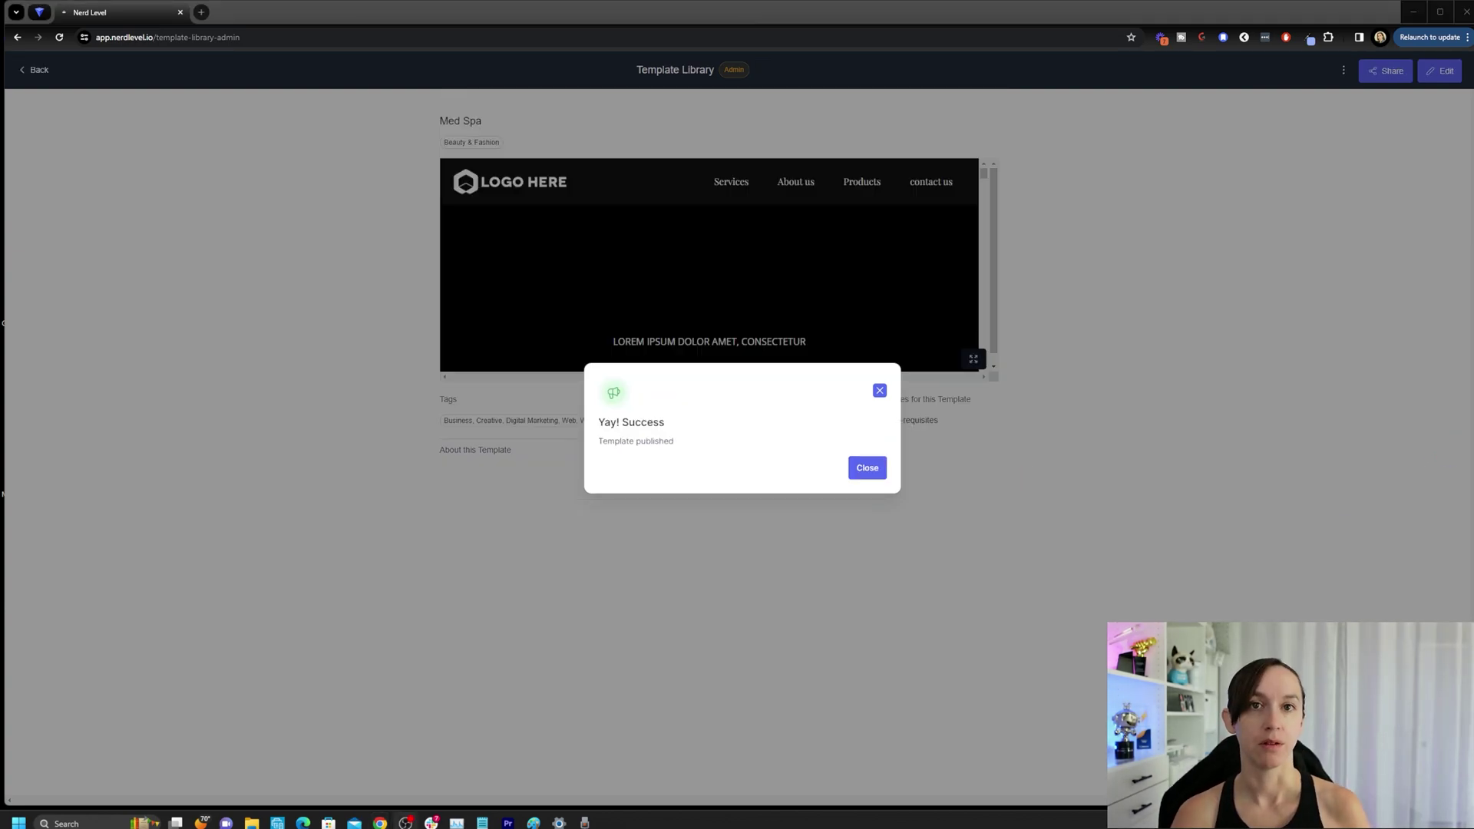
left_click(868, 469)
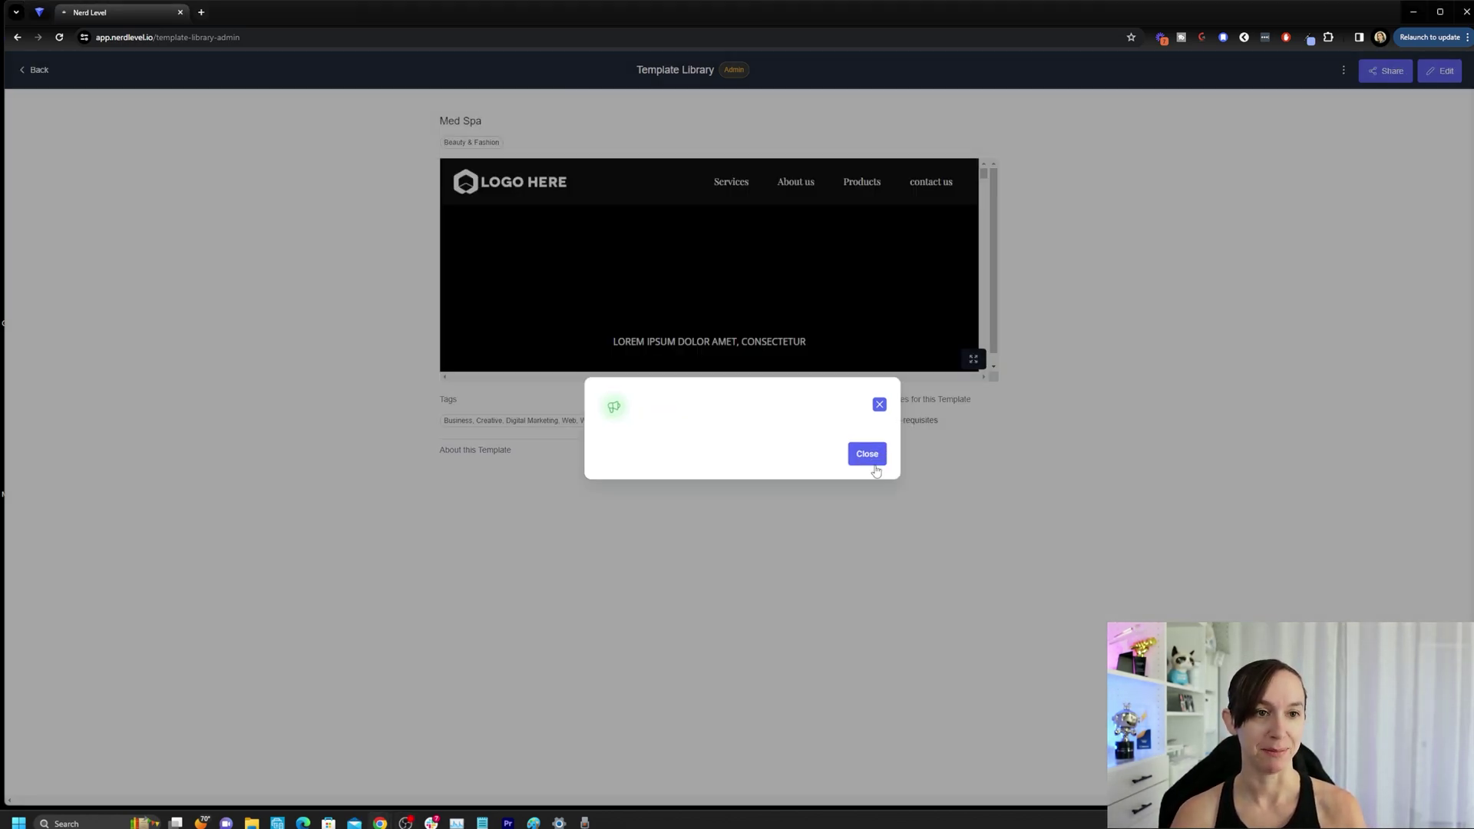
Verify Med Spa under My Templates, glance at email templates, and return to the Websites list.
left_click(39, 71)
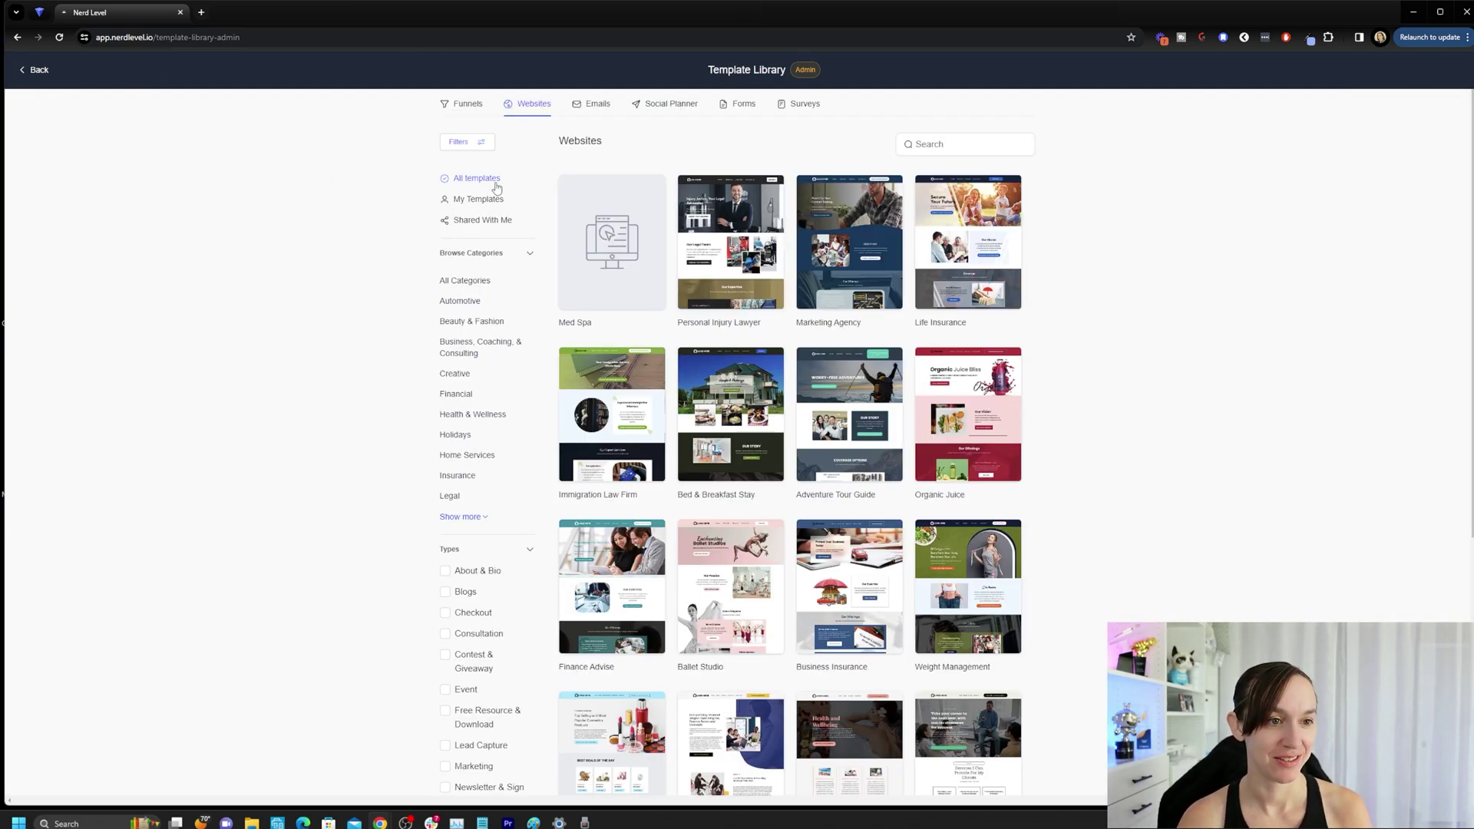
left_click(478, 201)
mouse_move(611, 242)
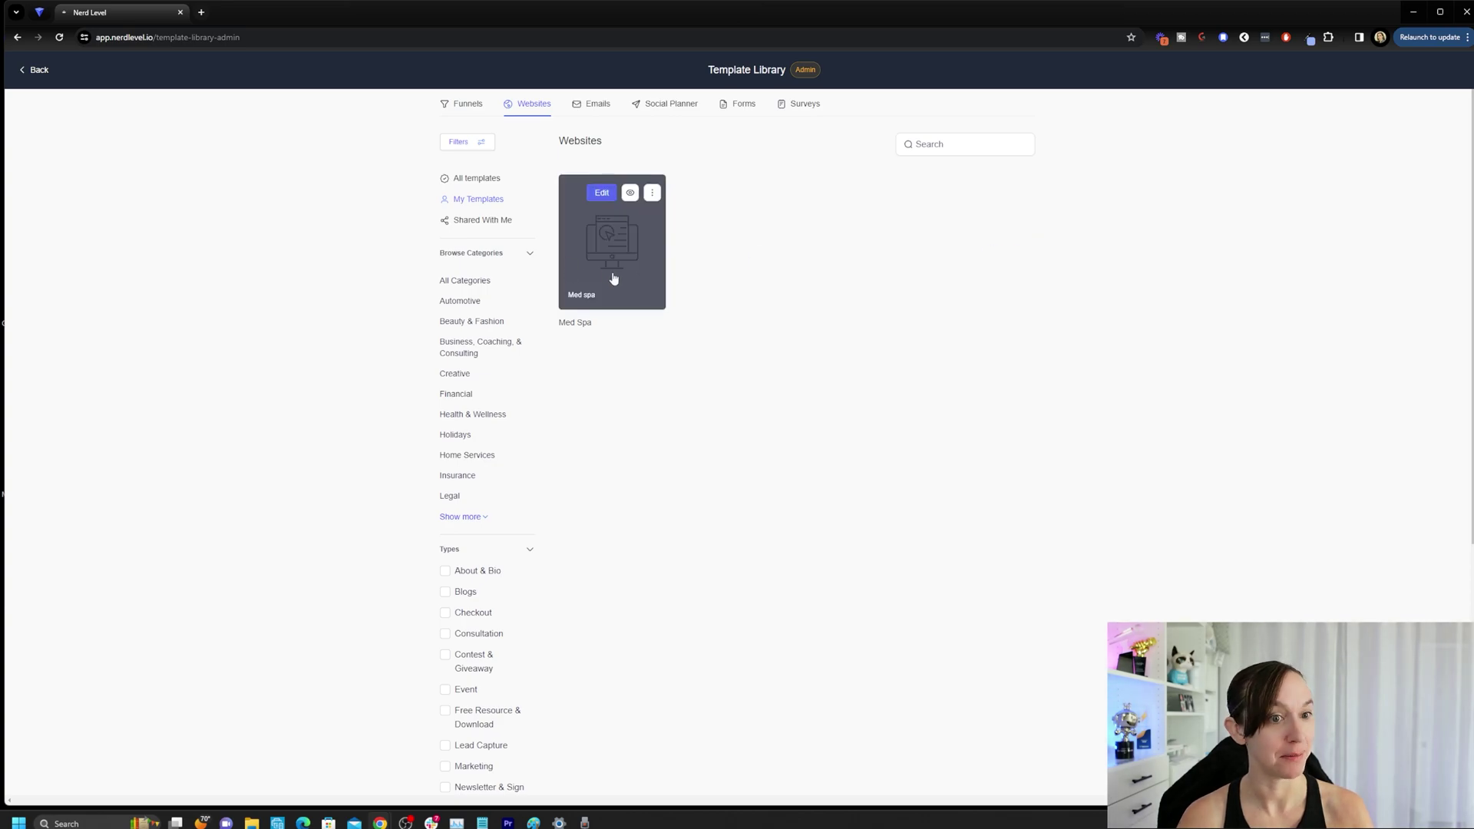
left_click(588, 105)
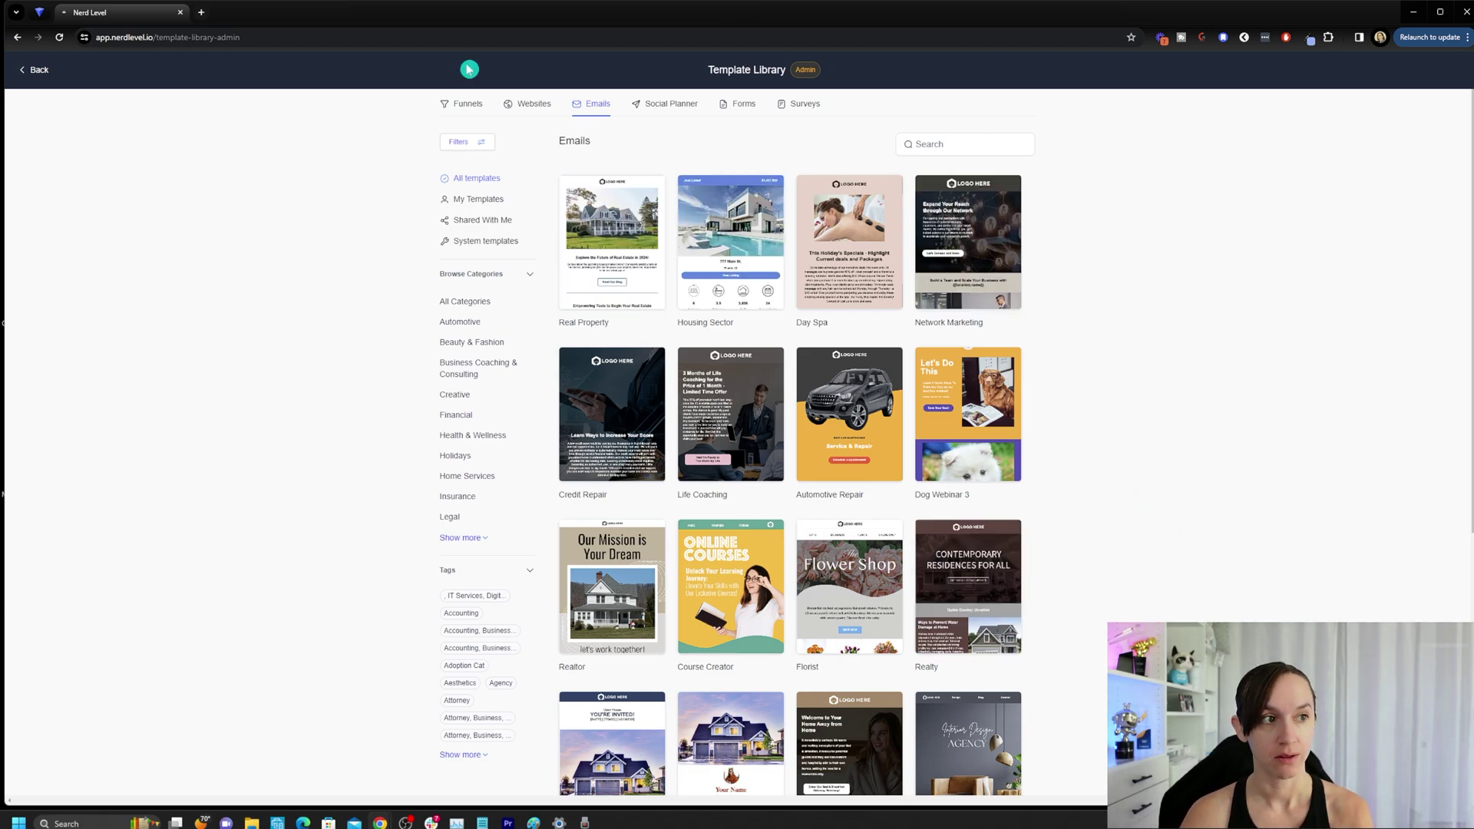
left_click(34, 71)
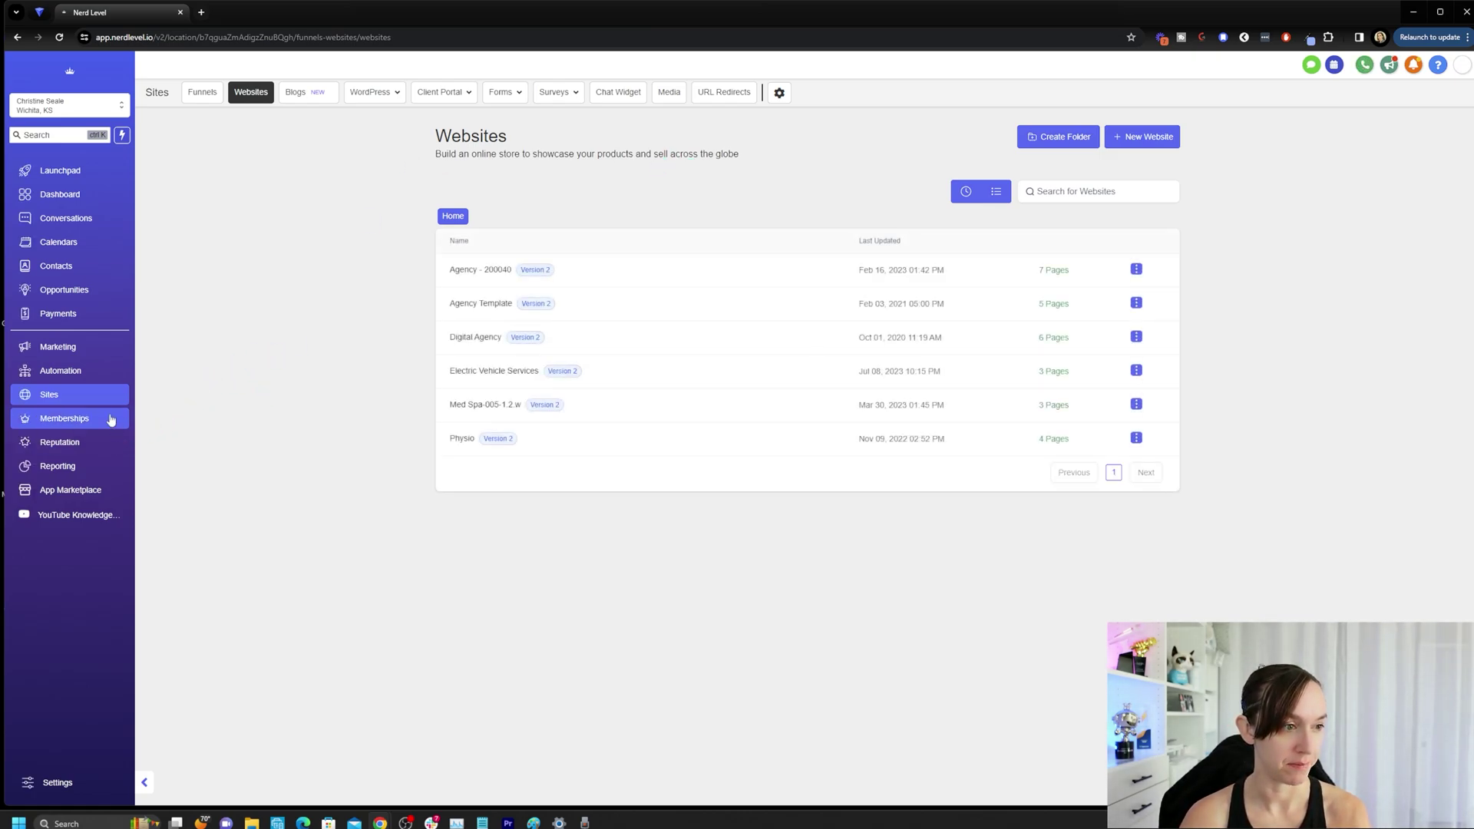
Go to Marketing > Emails > Templates and start uploading Farm AI Test to the library.
left_click(87, 371)
left_click(90, 348)
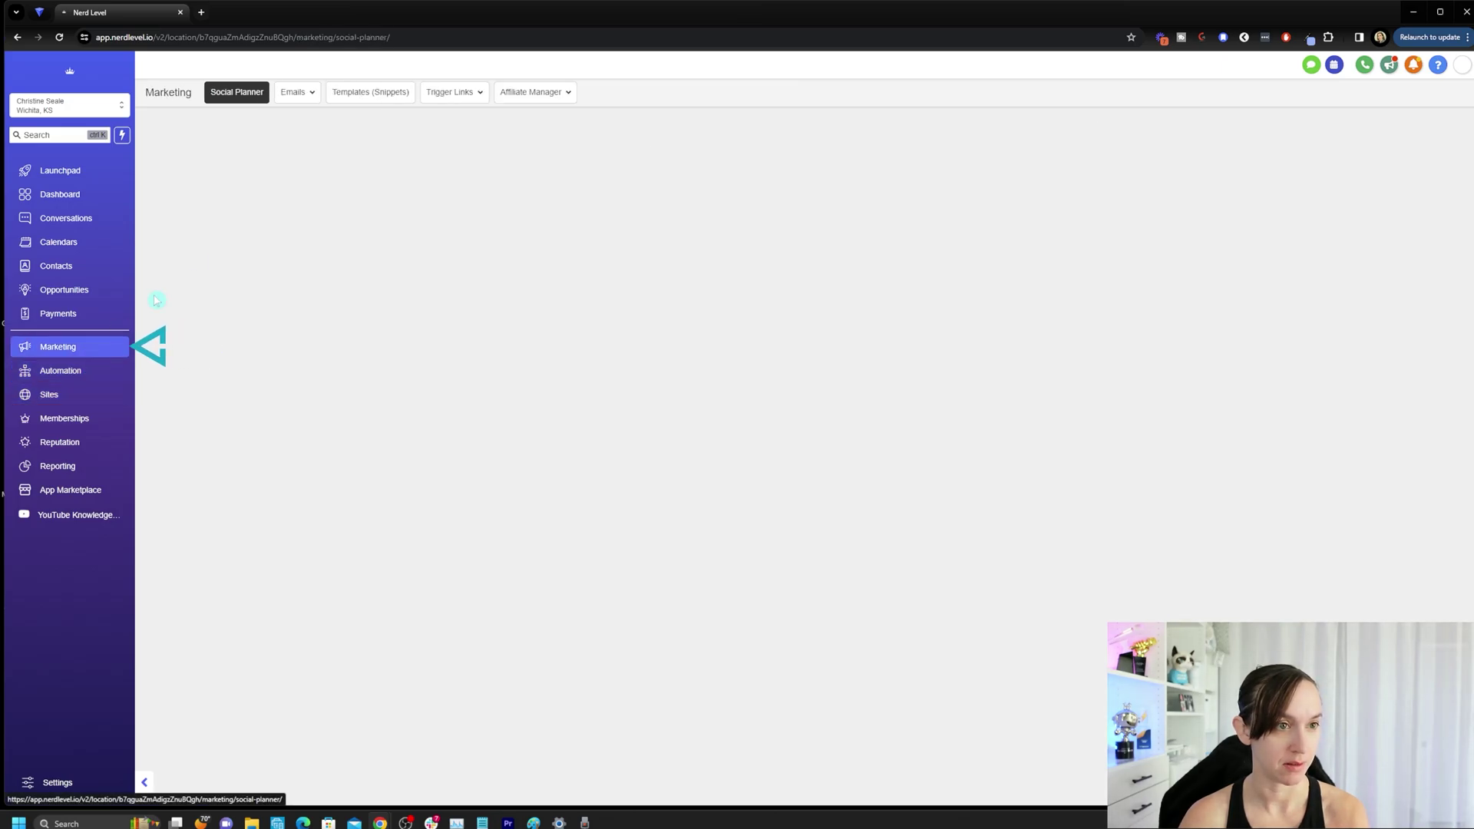
left_click(296, 92)
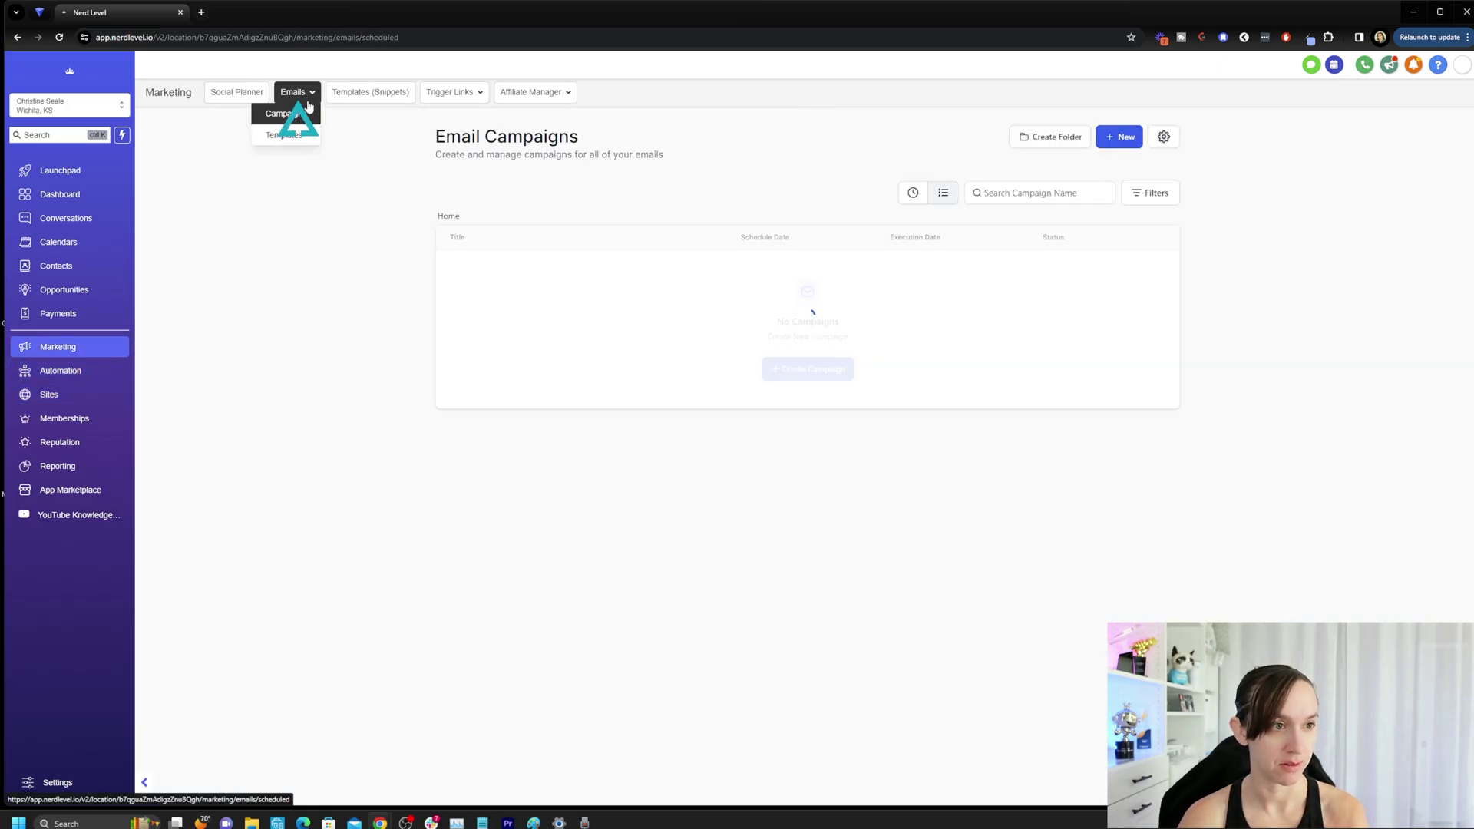
left_click(287, 122)
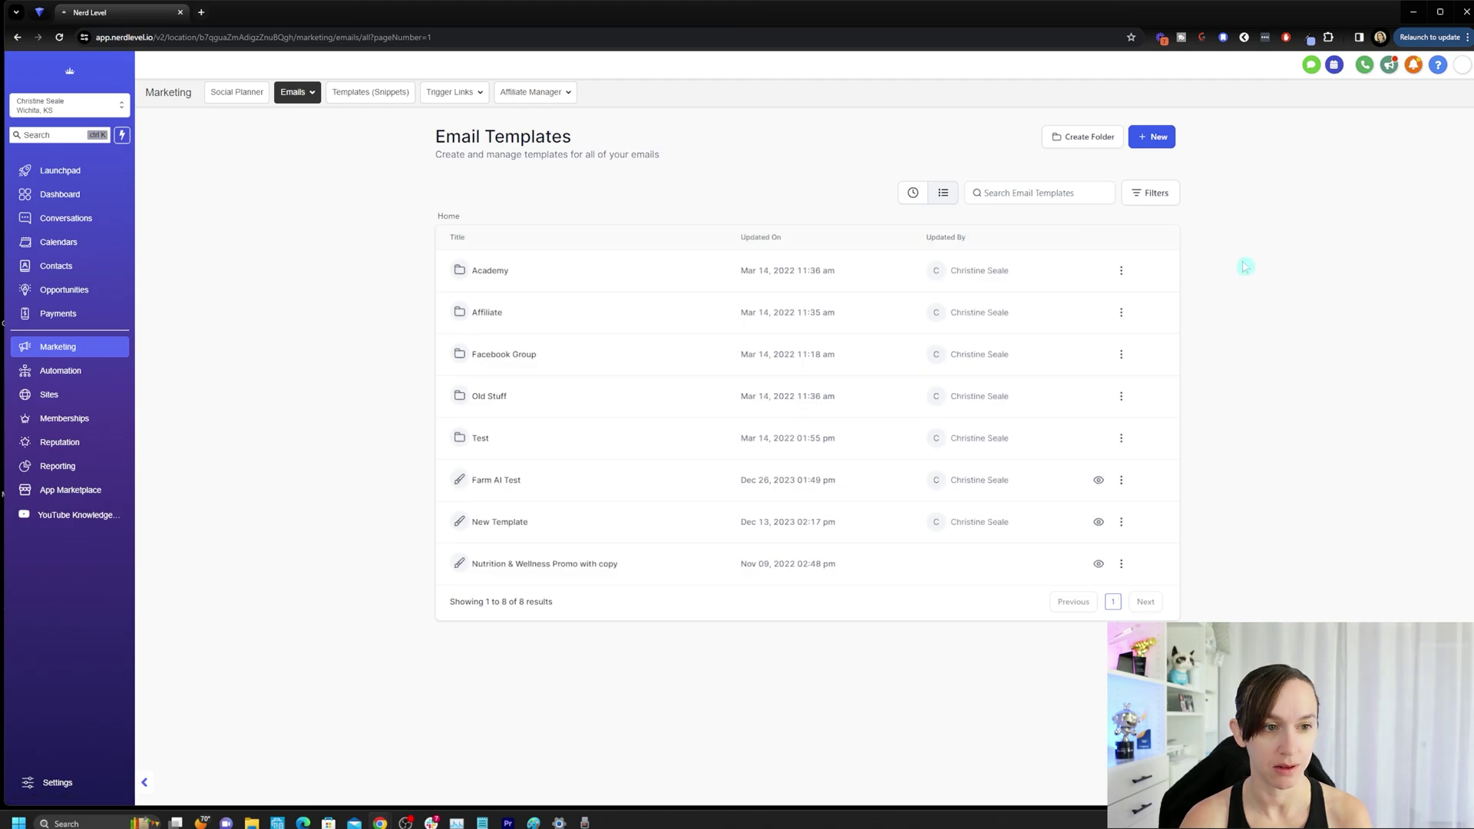
left_click(1120, 479)
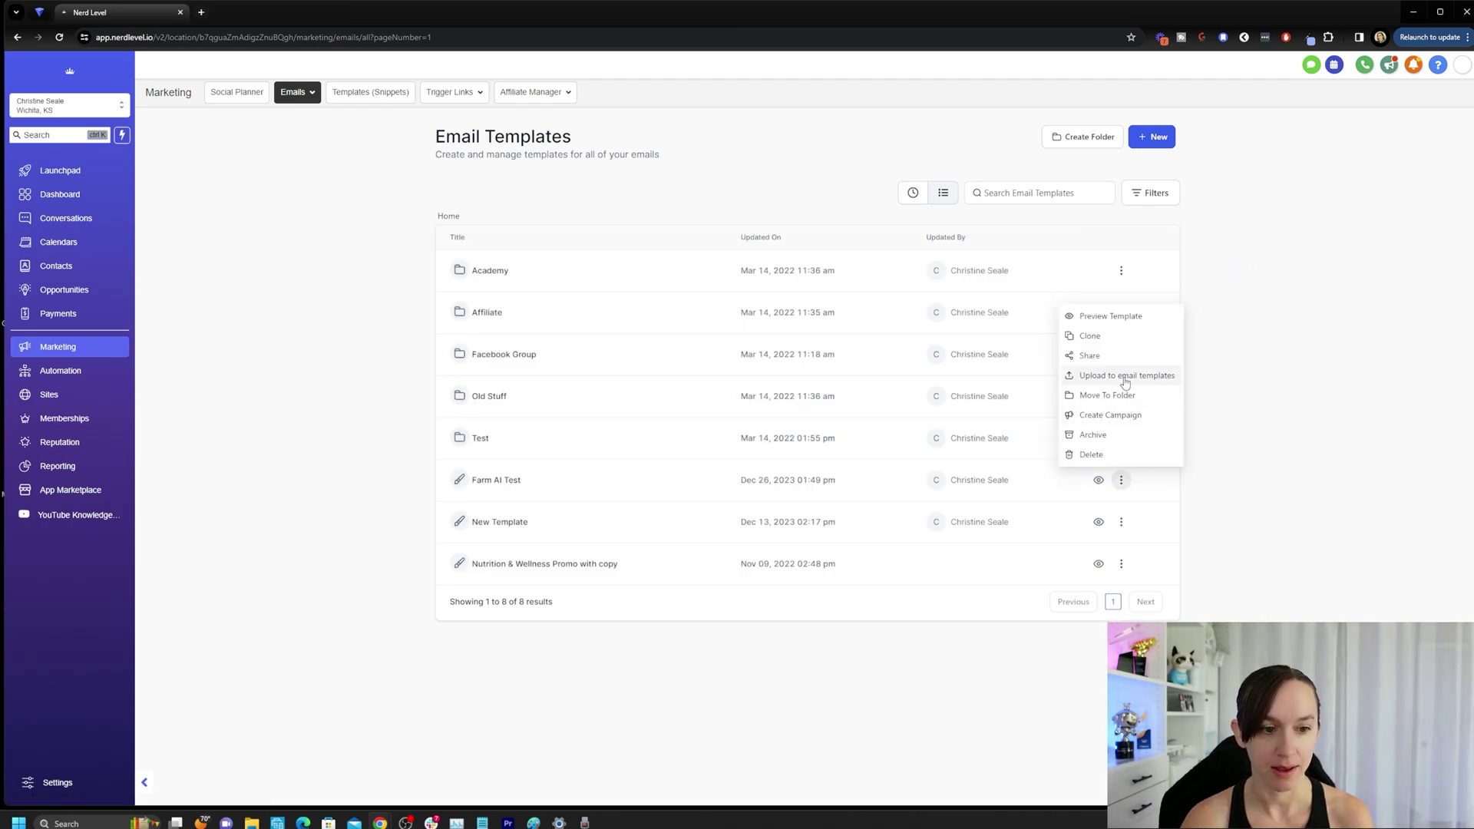
left_click(1125, 377)
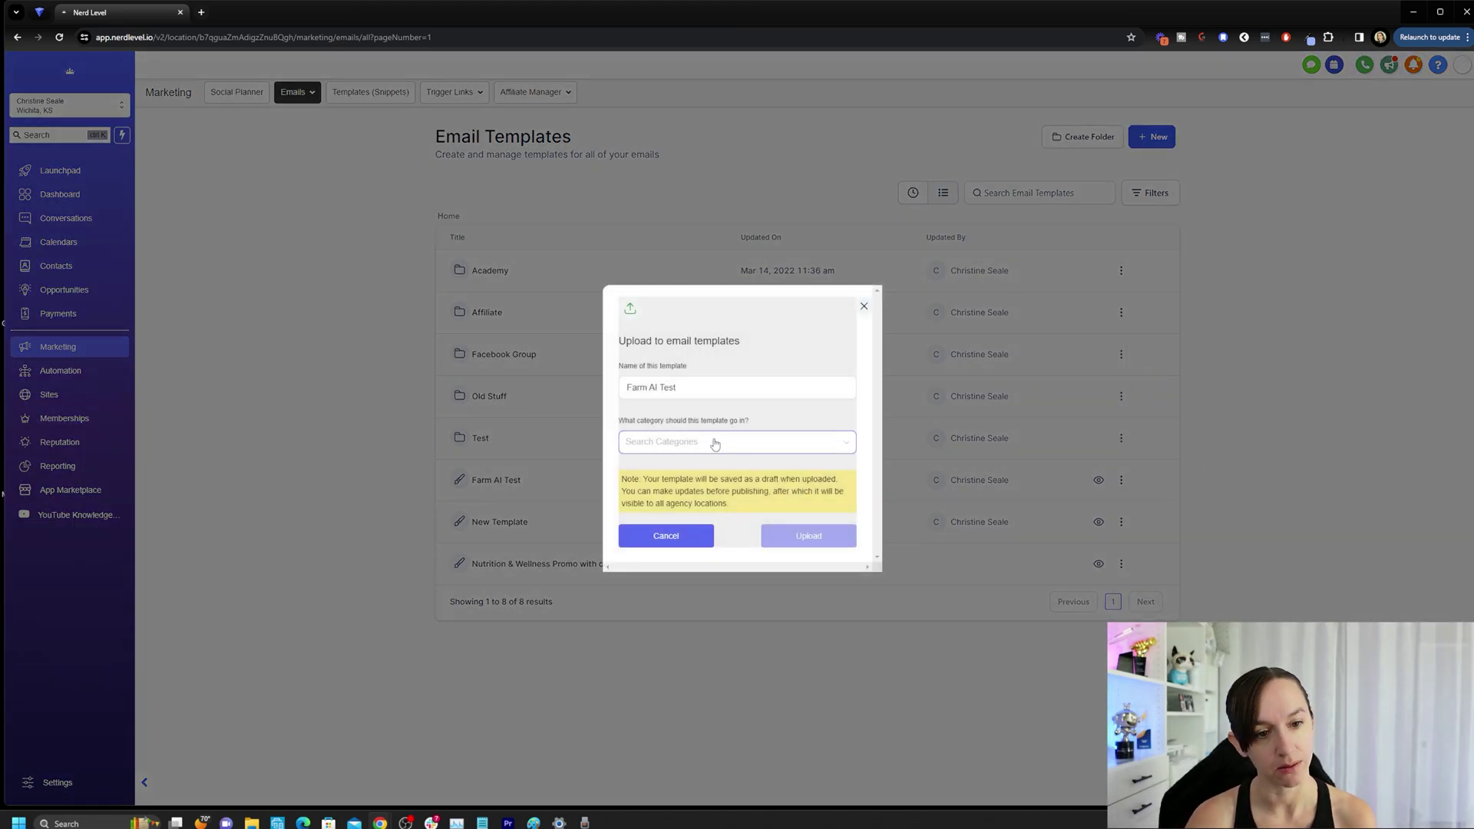
Categorize Farm AI Test as Home Services and upload it as a draft template.
left_click(757, 449)
left_click(790, 412)
left_click(732, 445)
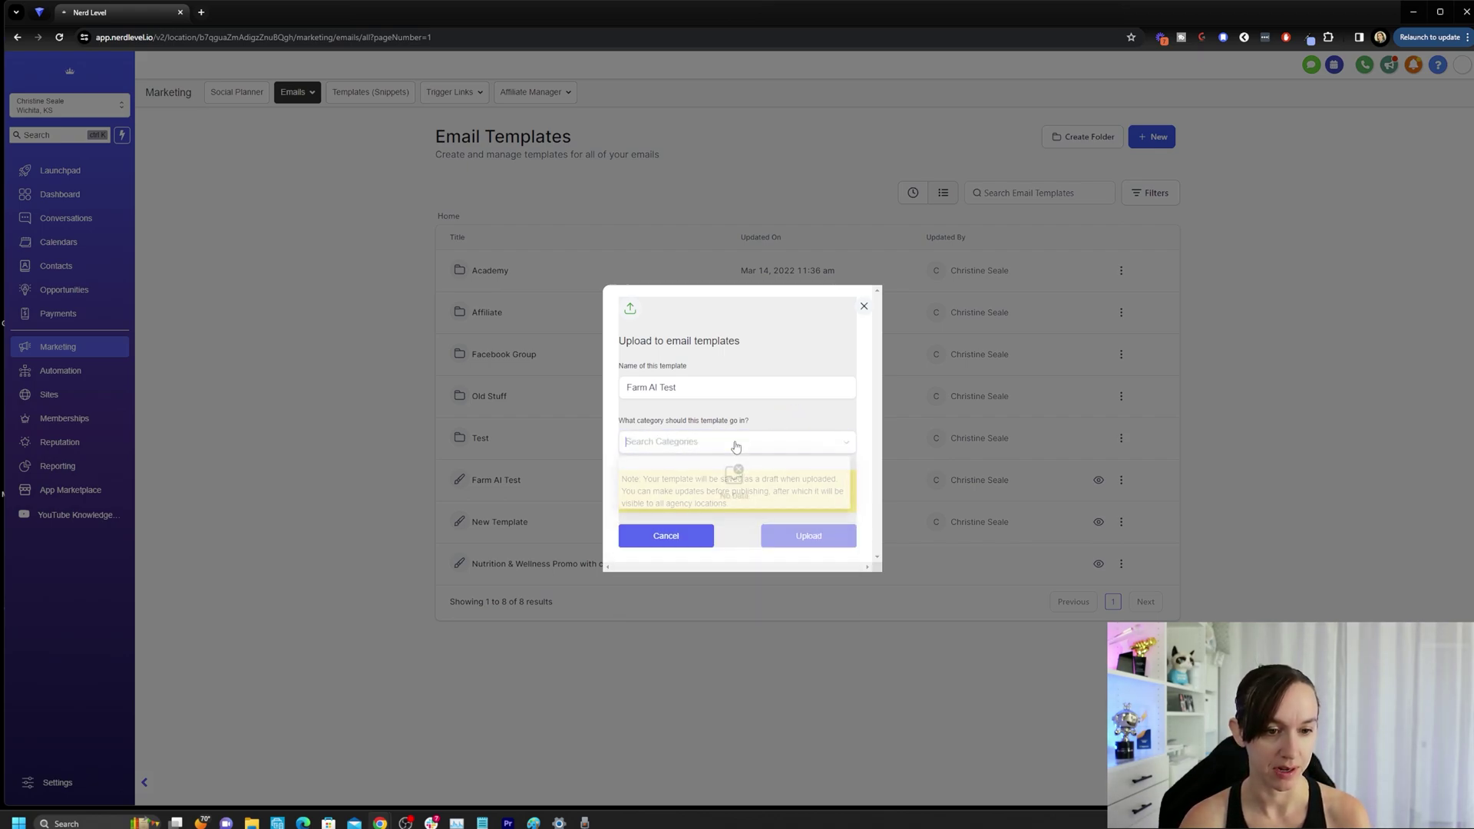
type("Test")
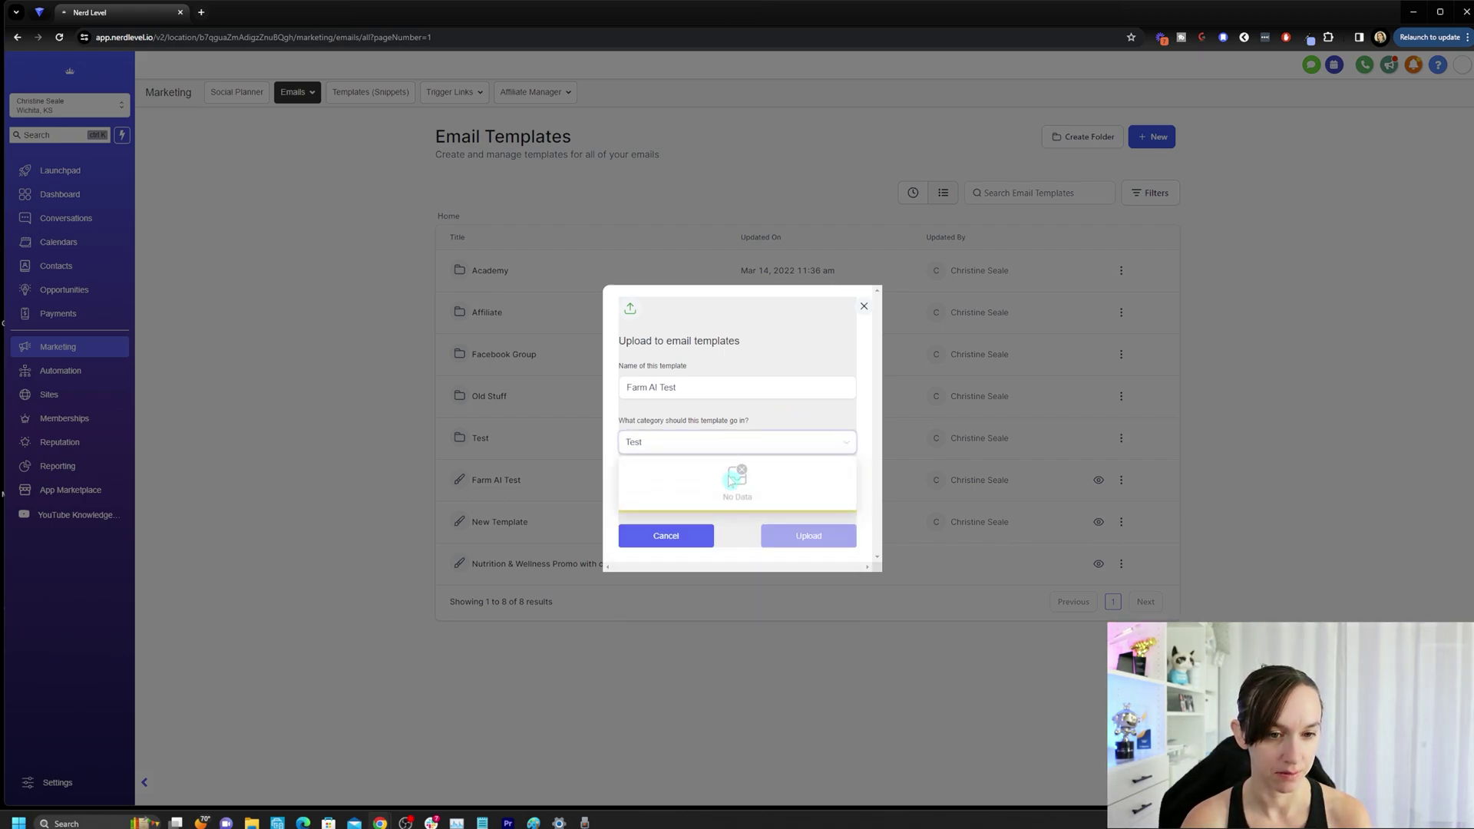
left_click(828, 415)
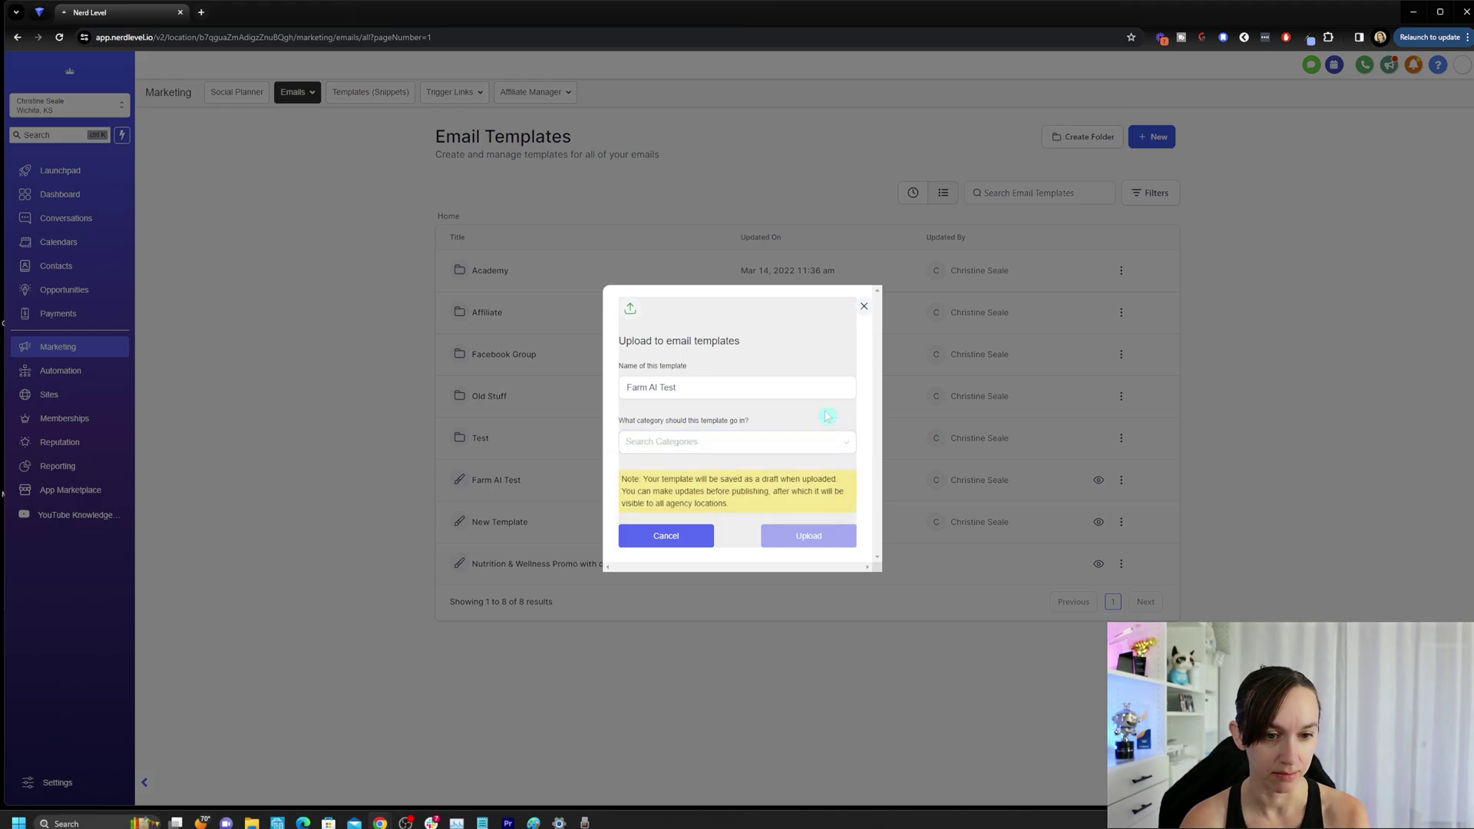
left_click(737, 440)
left_click(809, 536)
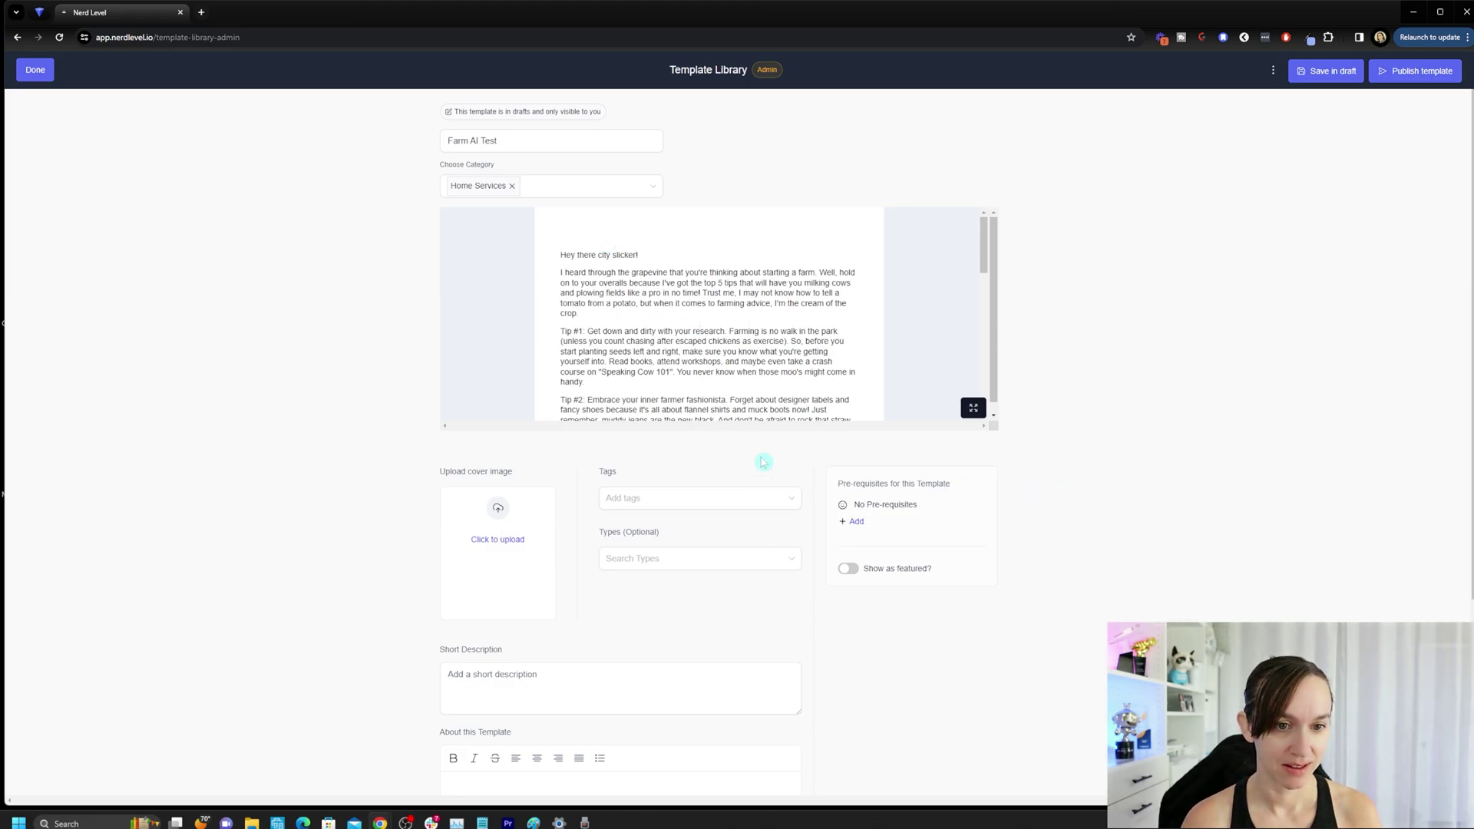
scroll(737, 346, "down", 10)
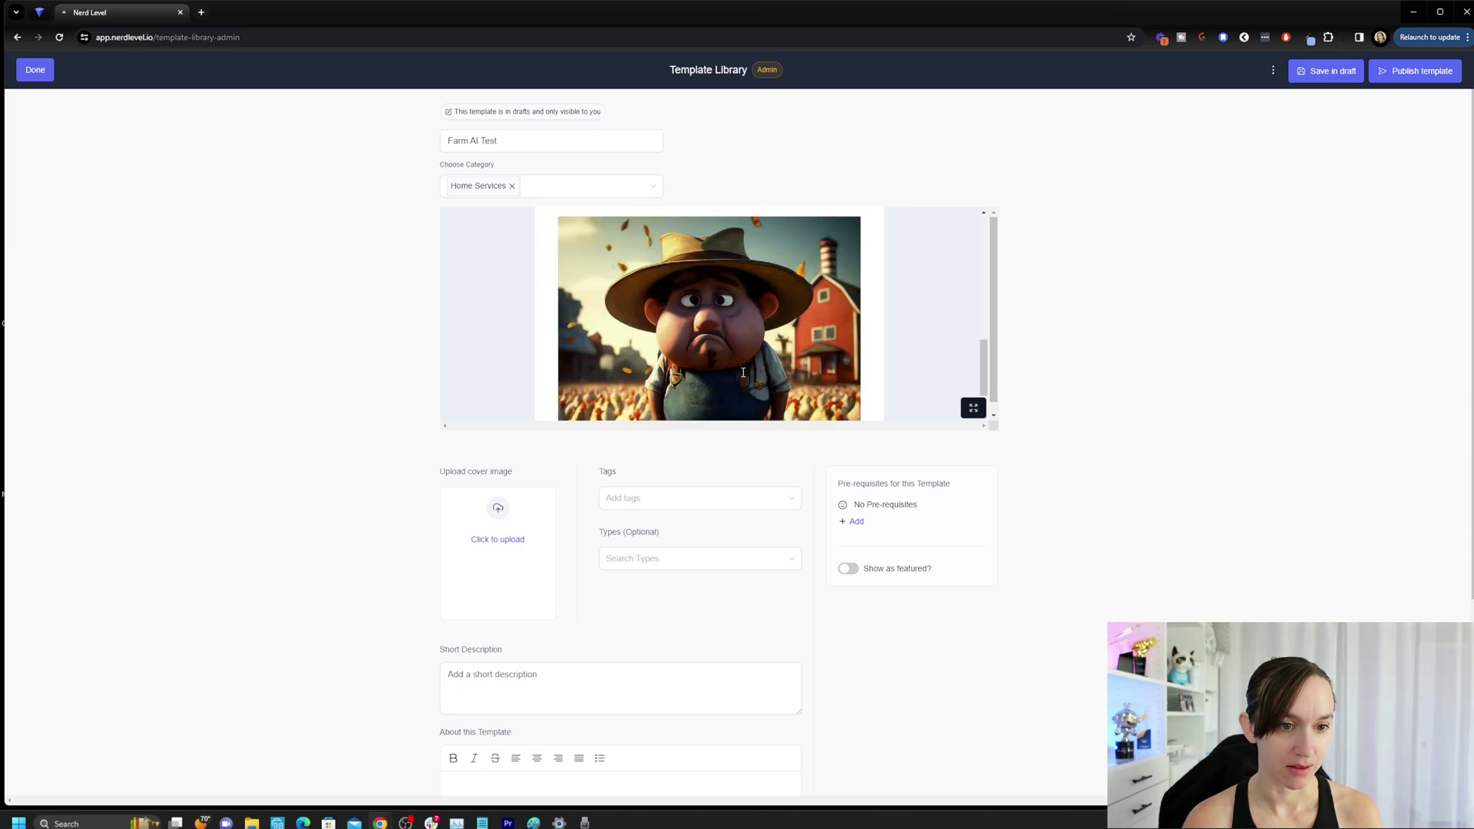
scroll(750, 377, "down", 2)
scroll(750, 377, "up", 1)
scroll(751, 376, "down", 2)
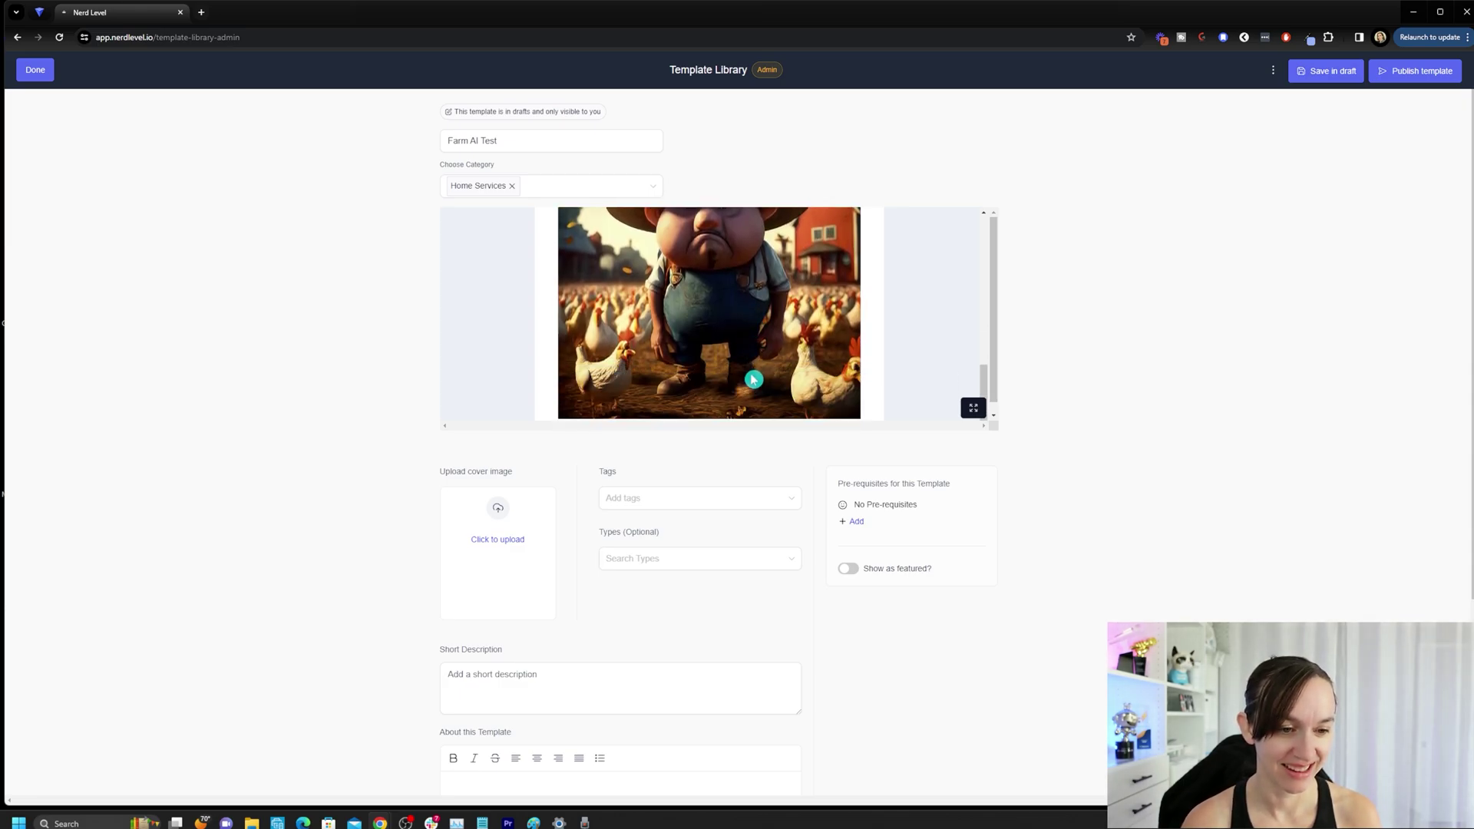
scroll(737, 414, "down", 1)
Tag the template 'email', add a farm email short description, and publish it to all locations.
left_click(709, 442)
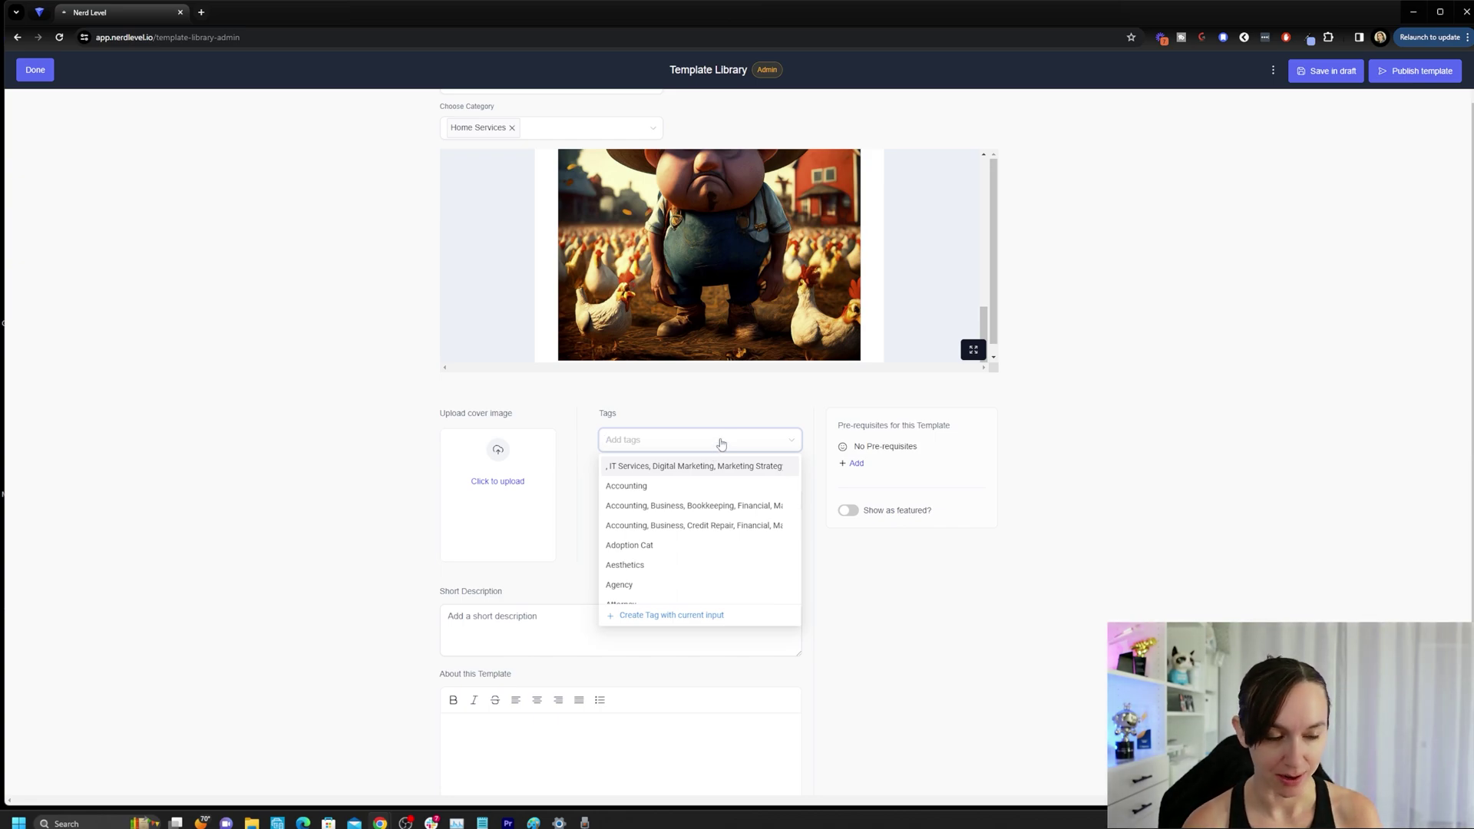
type("email")
left_click(624, 474)
left_click(594, 541)
scroll(968, 510, "down", 1)
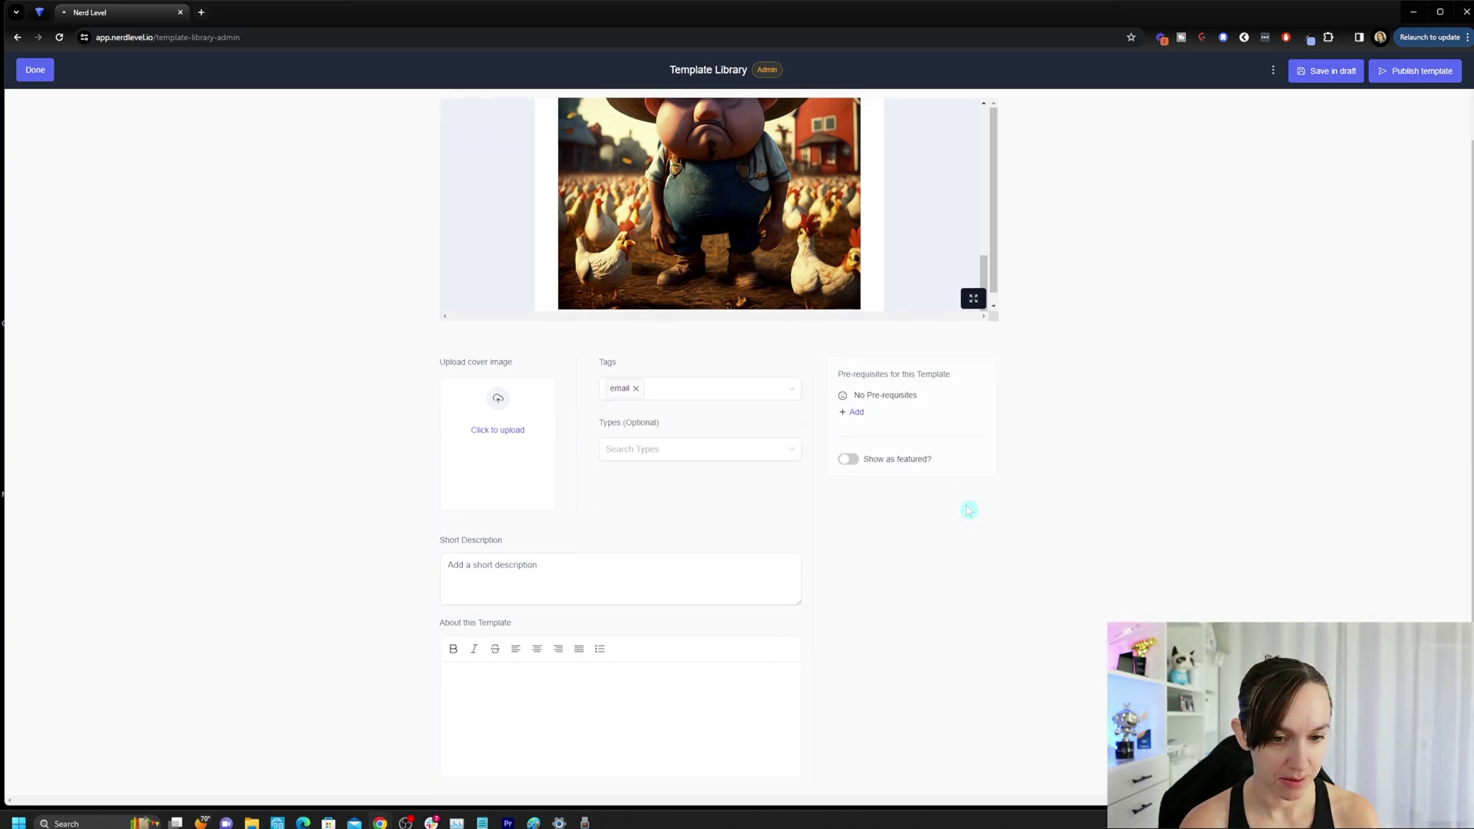
scroll(968, 511, "down", 1)
left_click(487, 498)
type("Farm template")
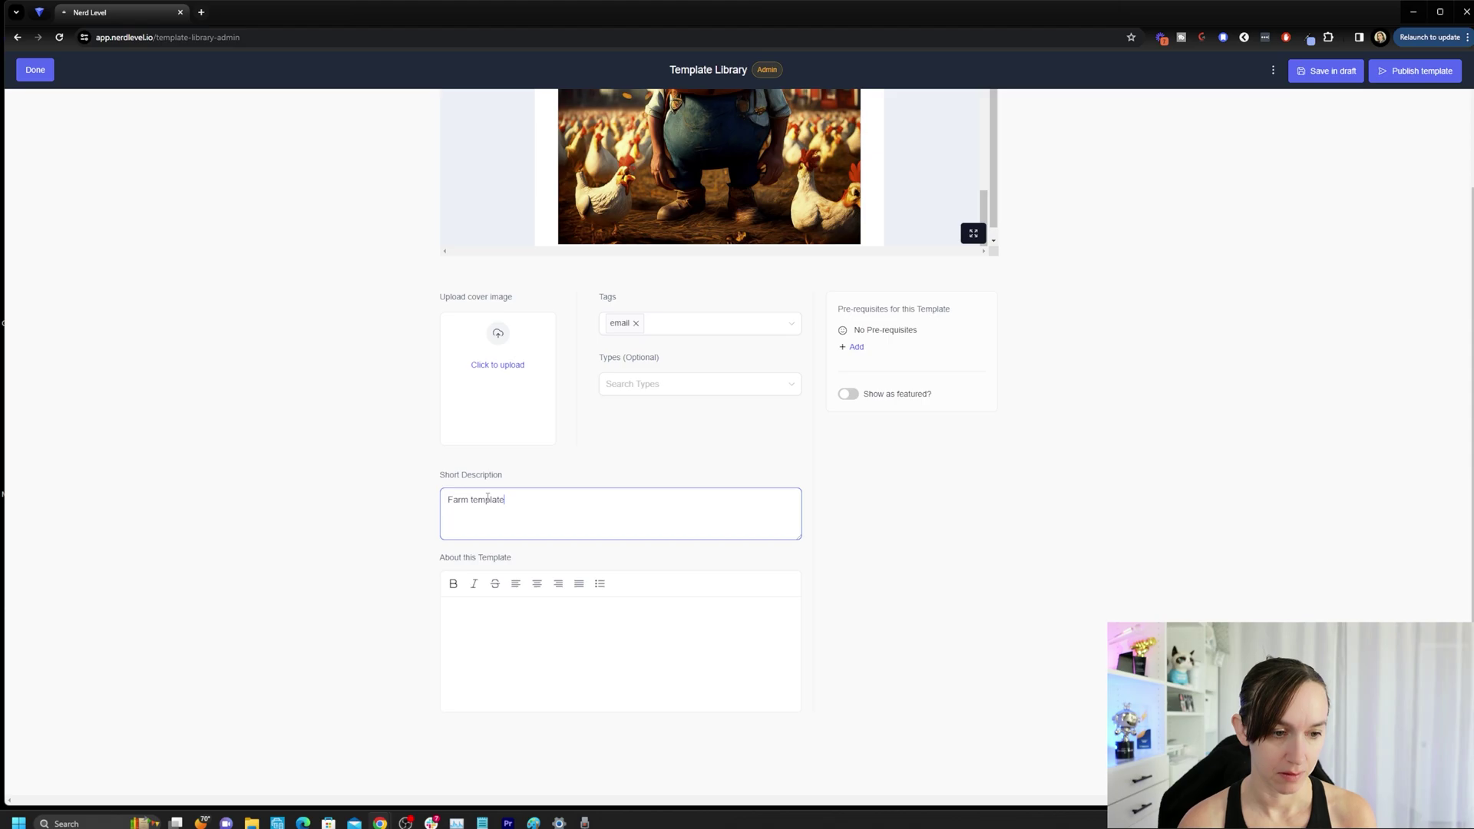
type("email")
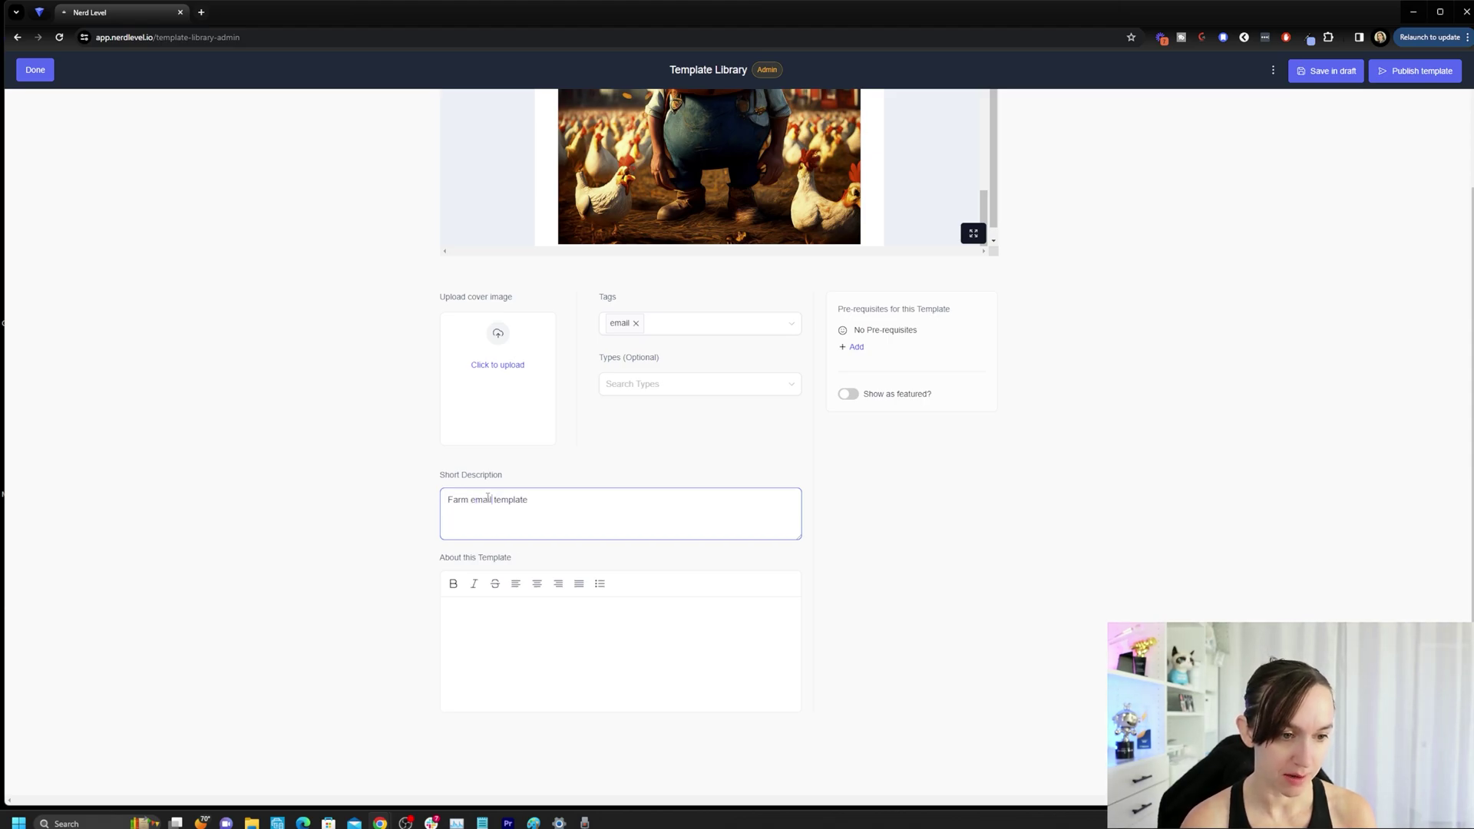
left_click(1407, 75)
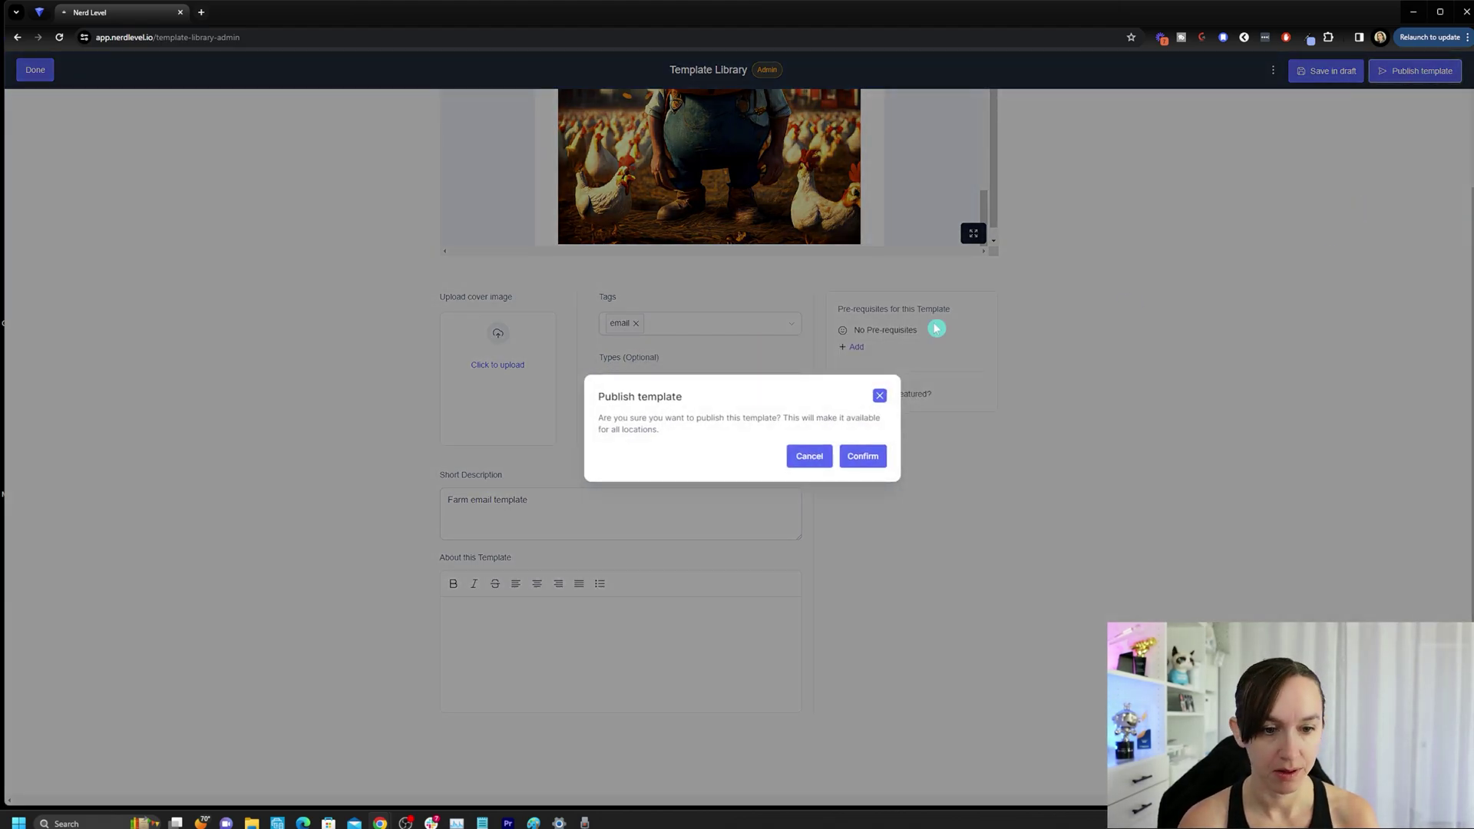
left_click(862, 456)
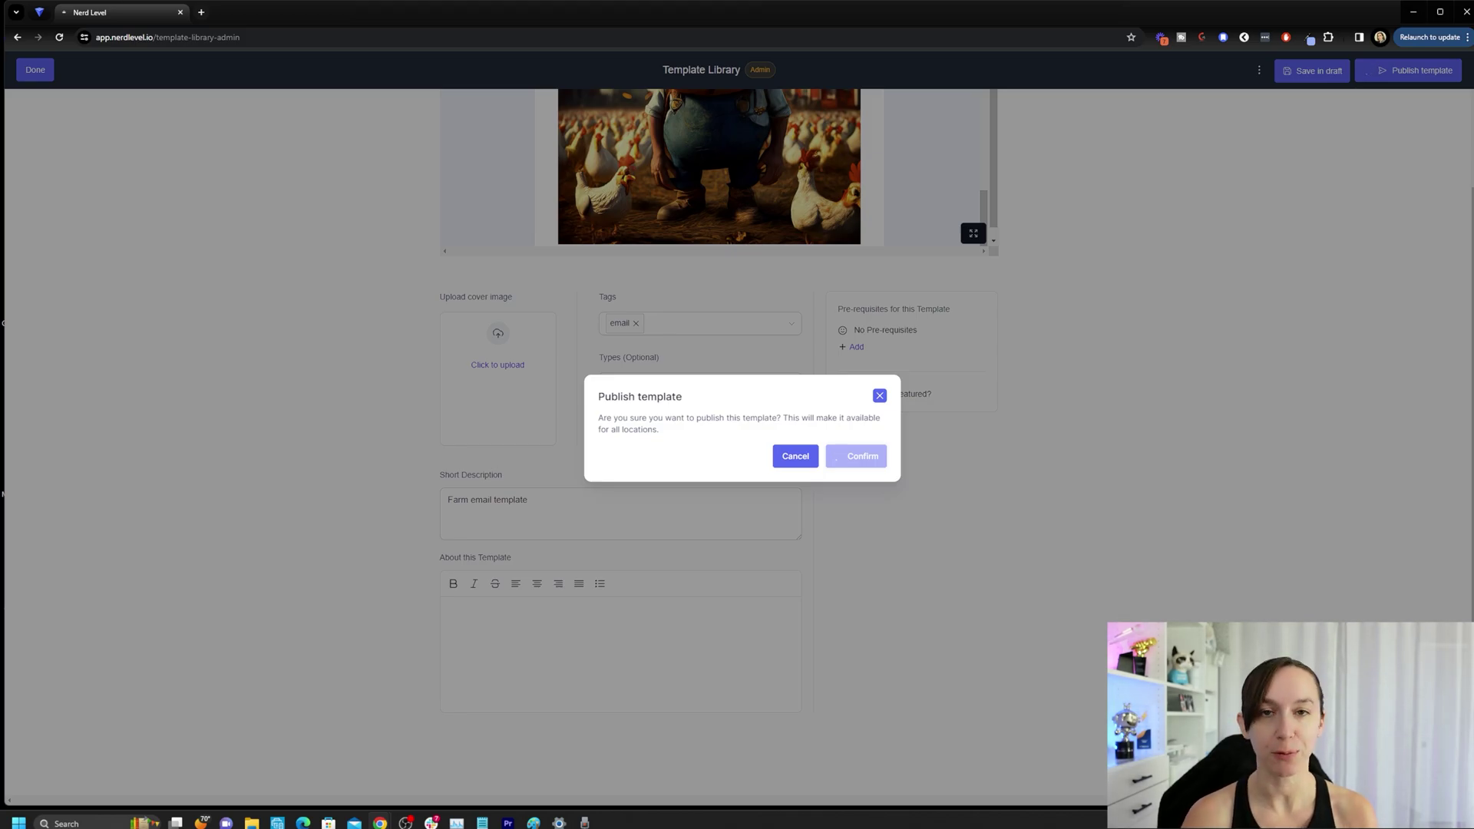
Verify Farm AI Test under My Templates, browse Social Planner, Forms and Surveys, then leave the library.
left_click(866, 472)
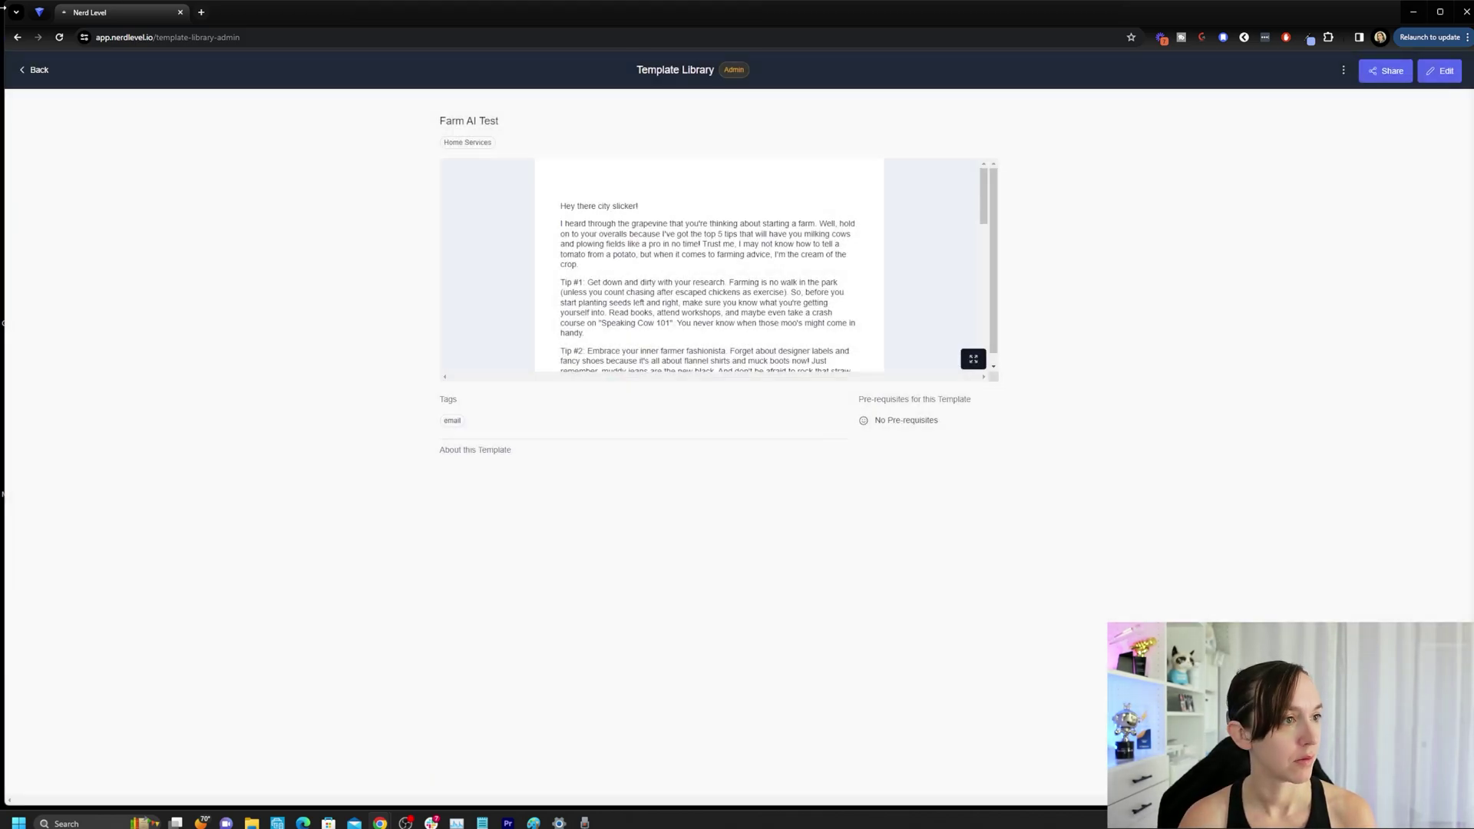
left_click(38, 70)
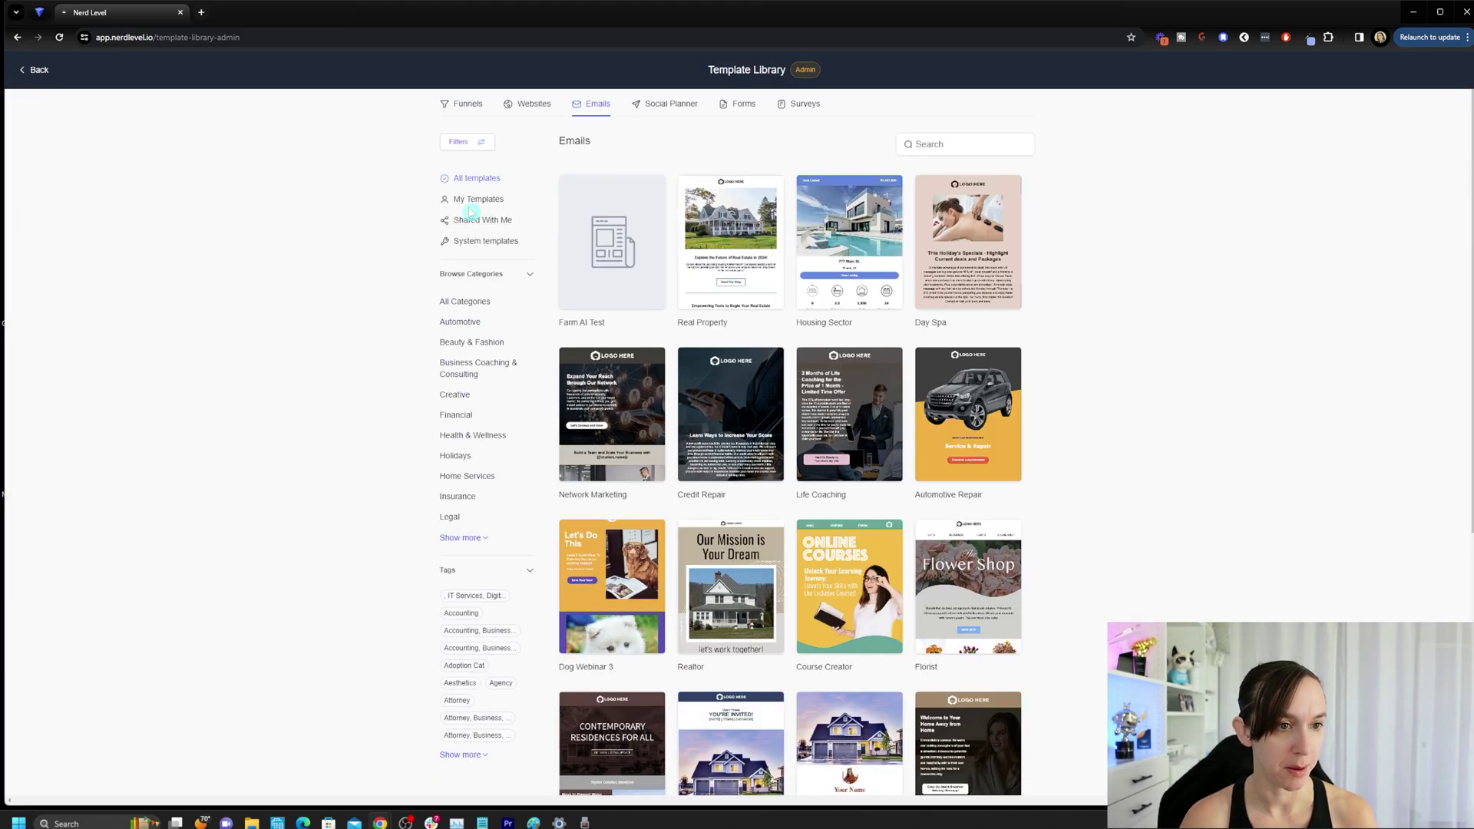
left_click(466, 200)
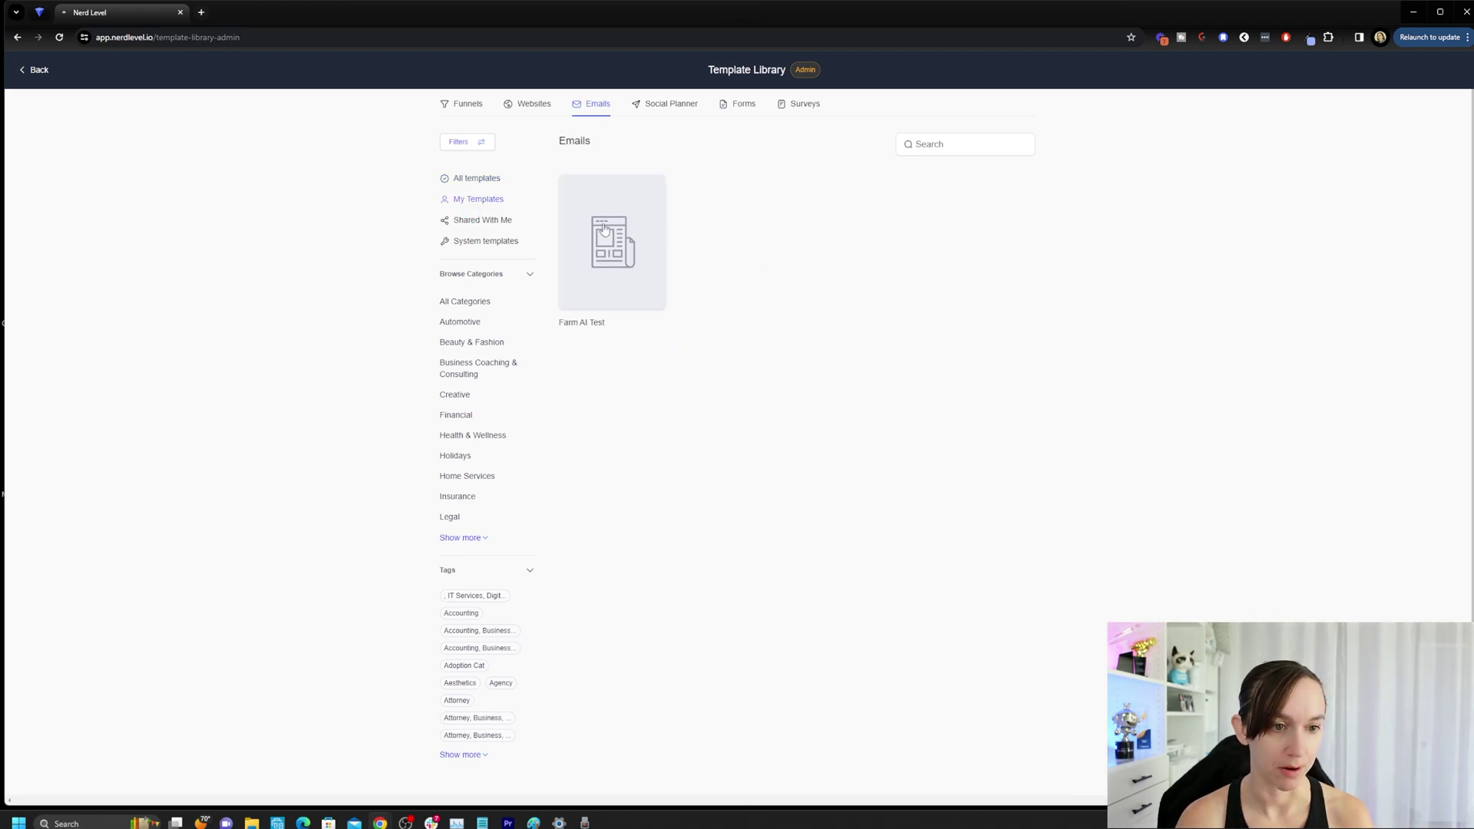
left_click(685, 106)
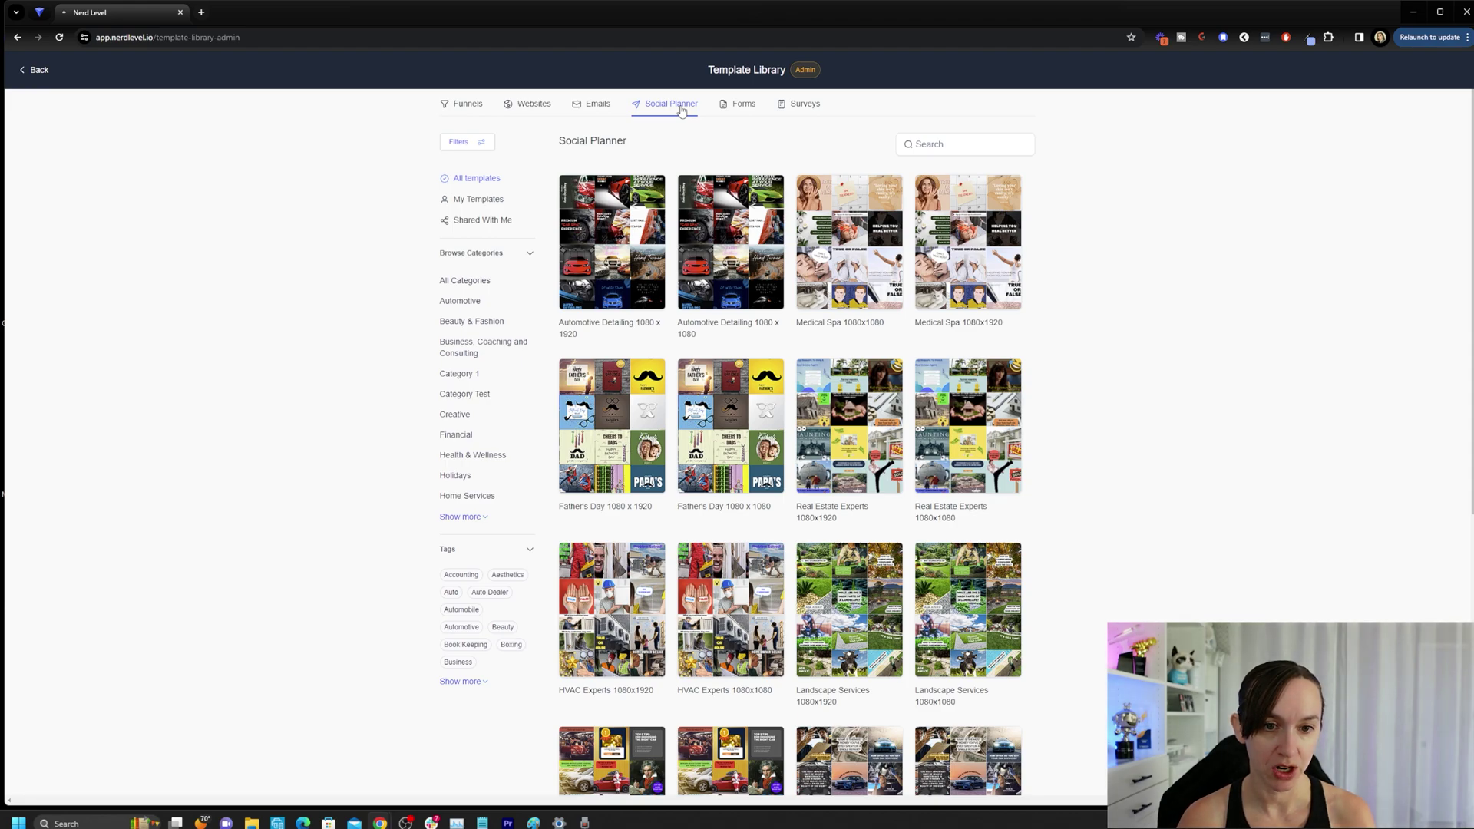
left_click(745, 106)
left_click(795, 106)
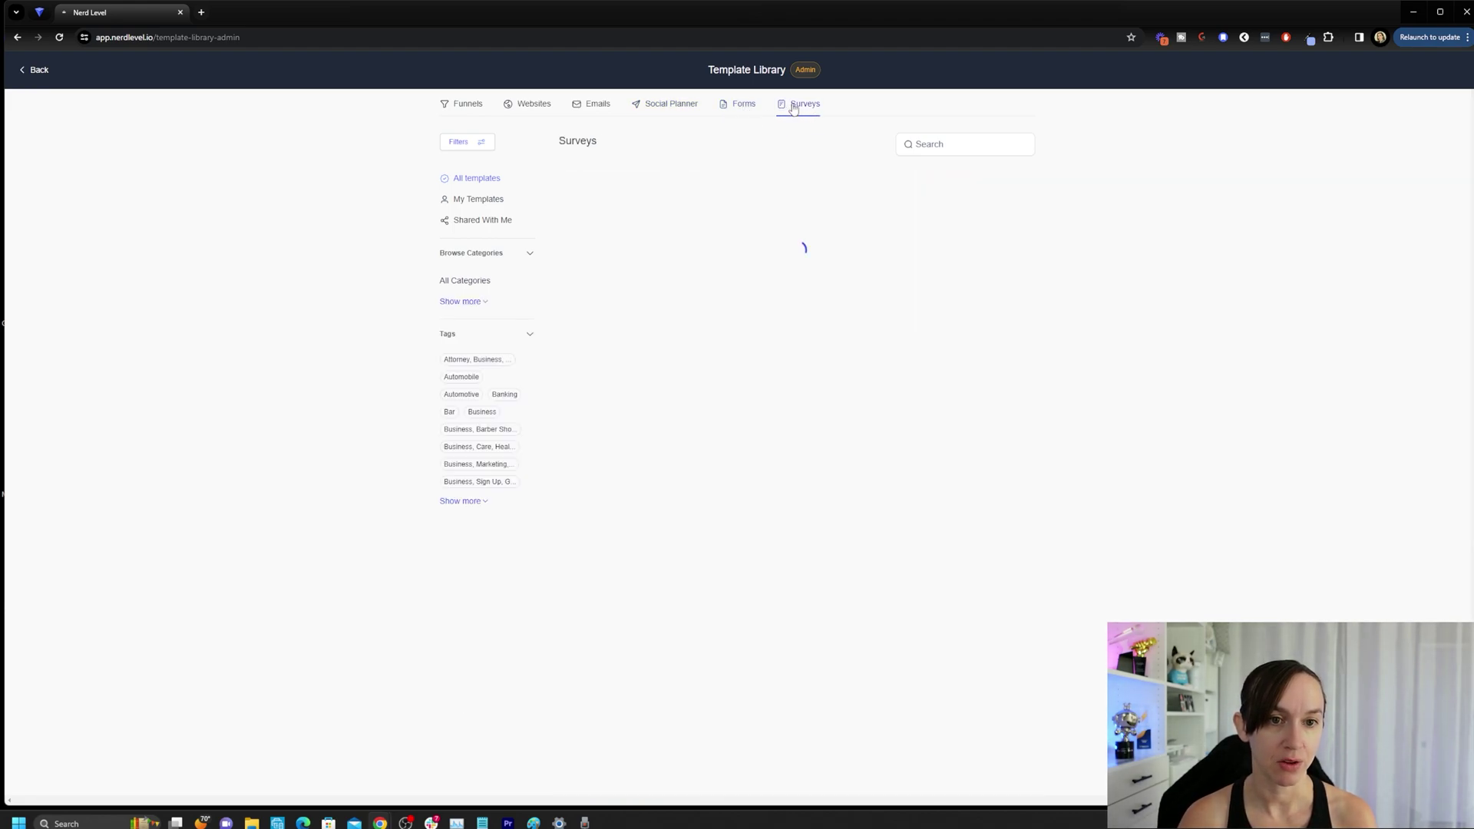
left_click(39, 70)
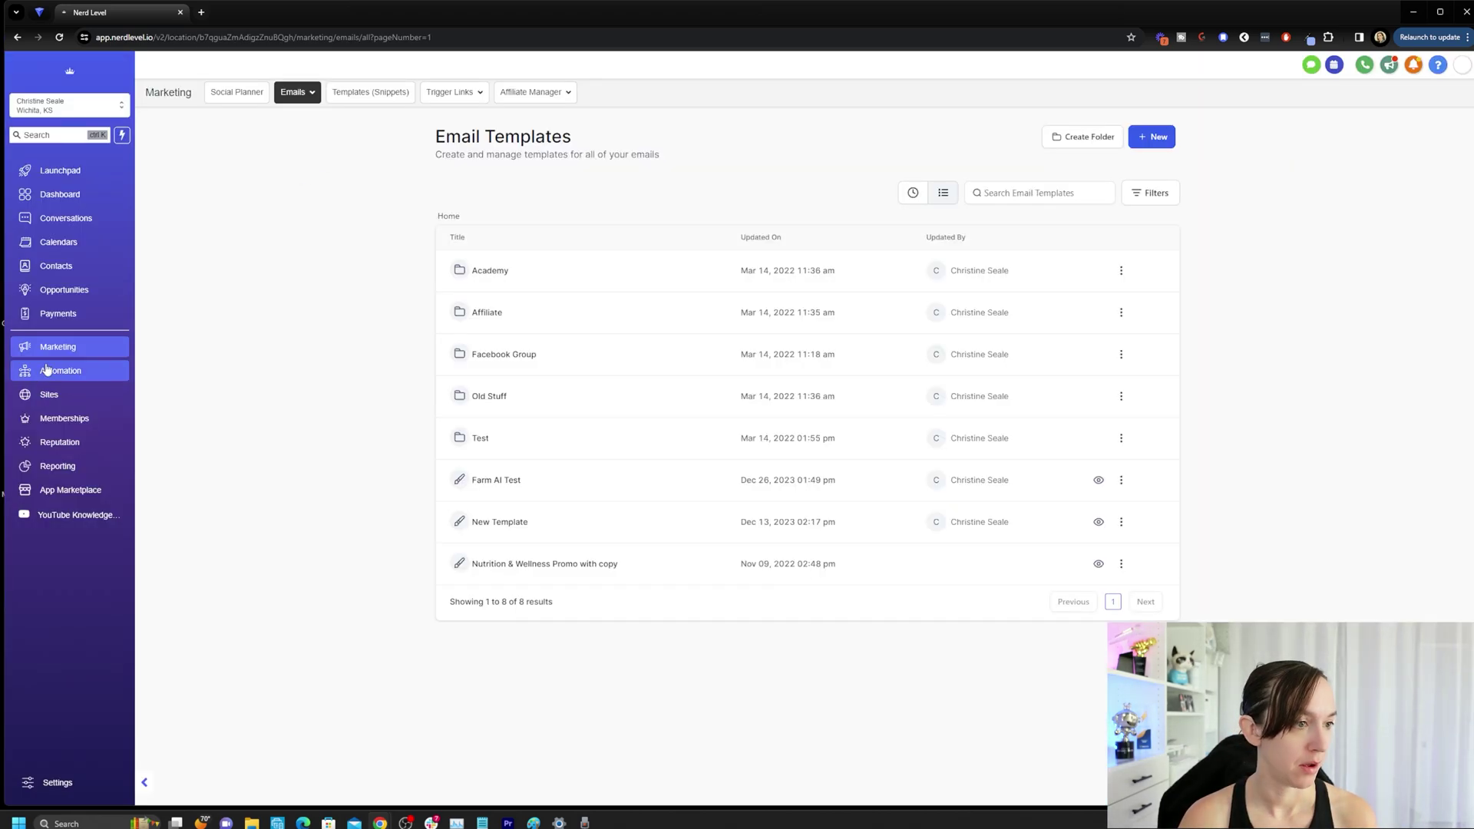
From the Surveys builder list, start uploading the Accelerator Application survey as a template.
left_click(60, 372)
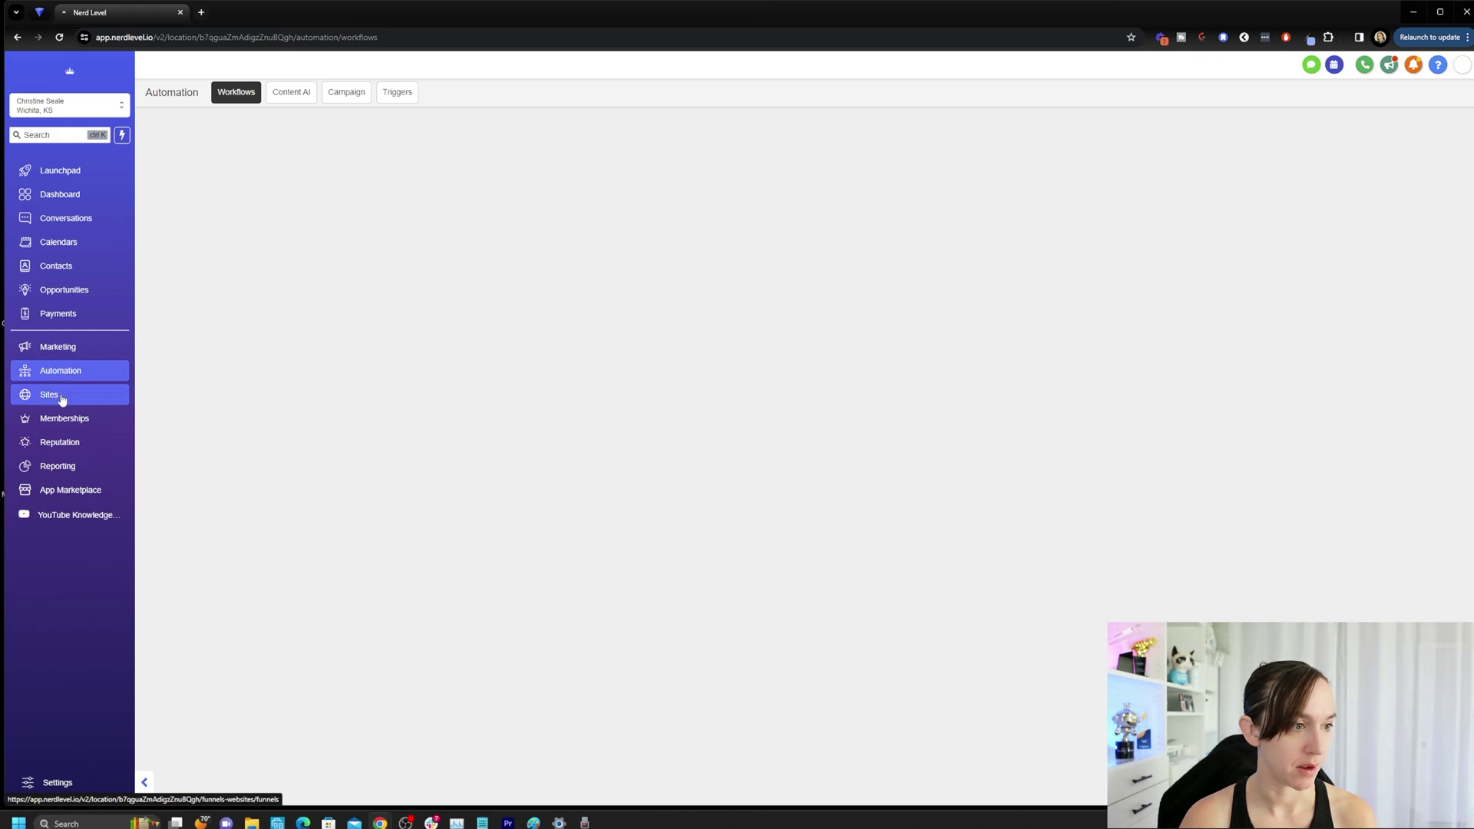
left_click(557, 92)
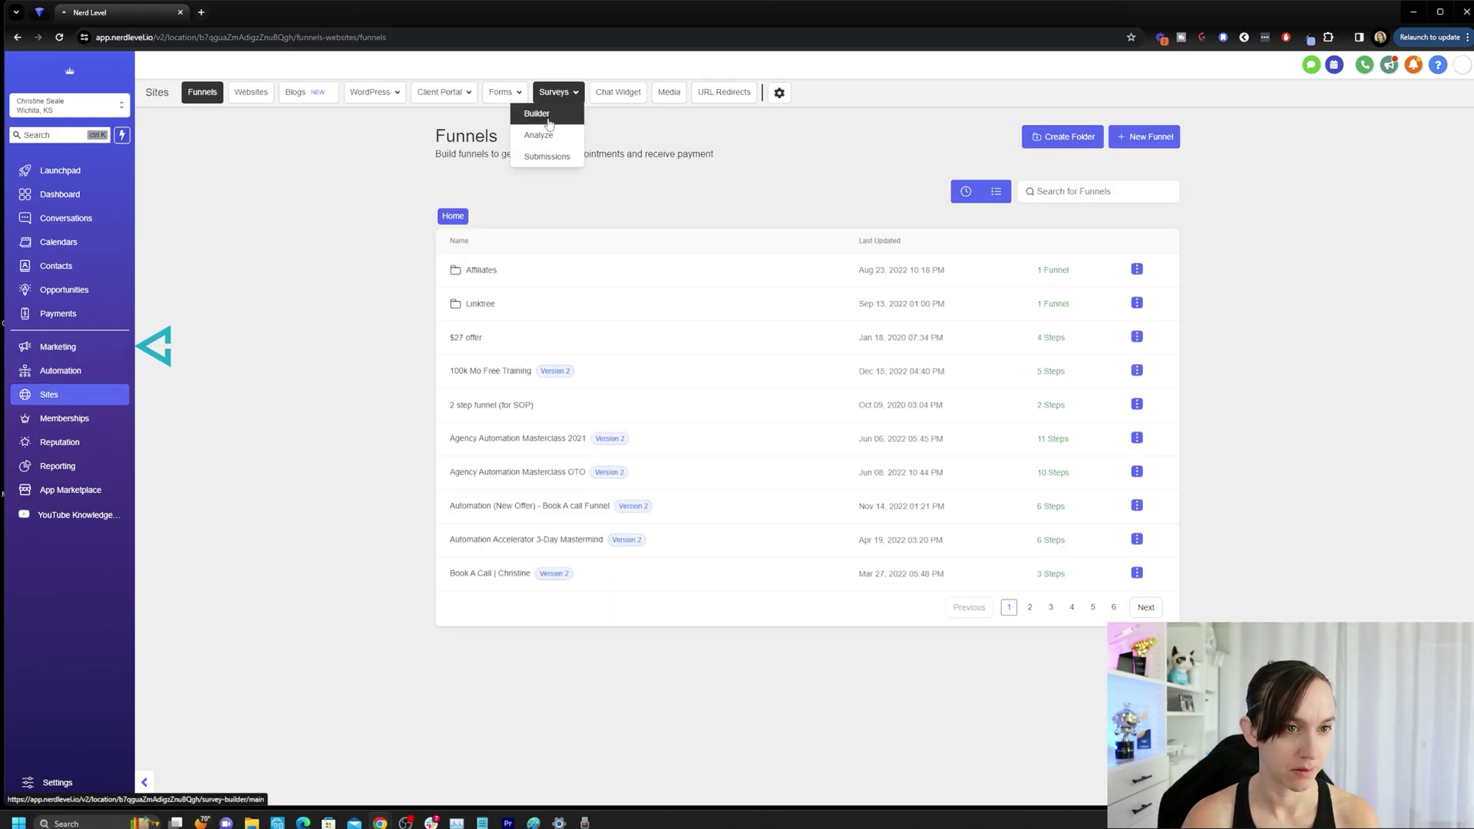
left_click(539, 113)
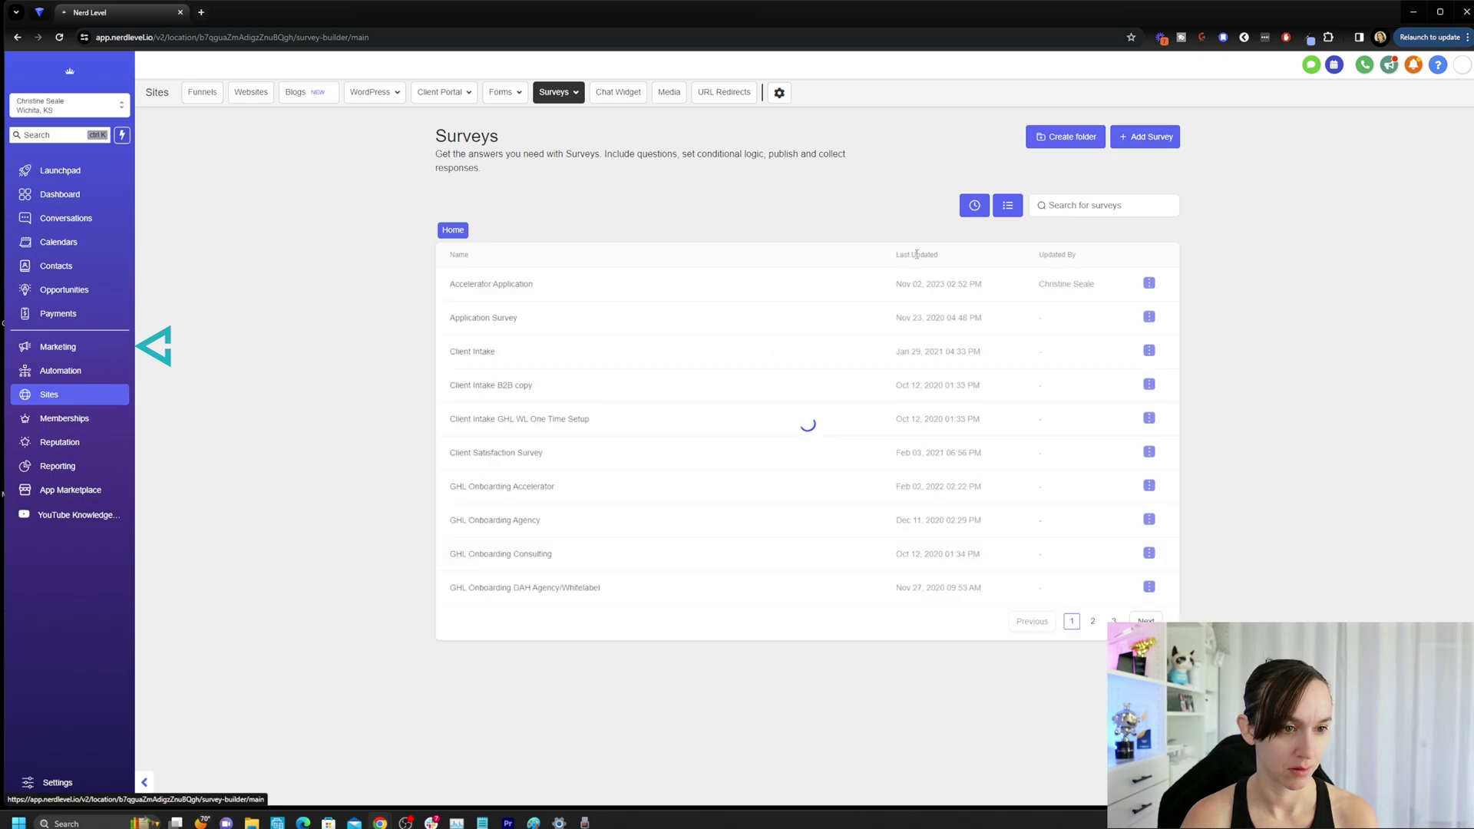
left_click(1149, 285)
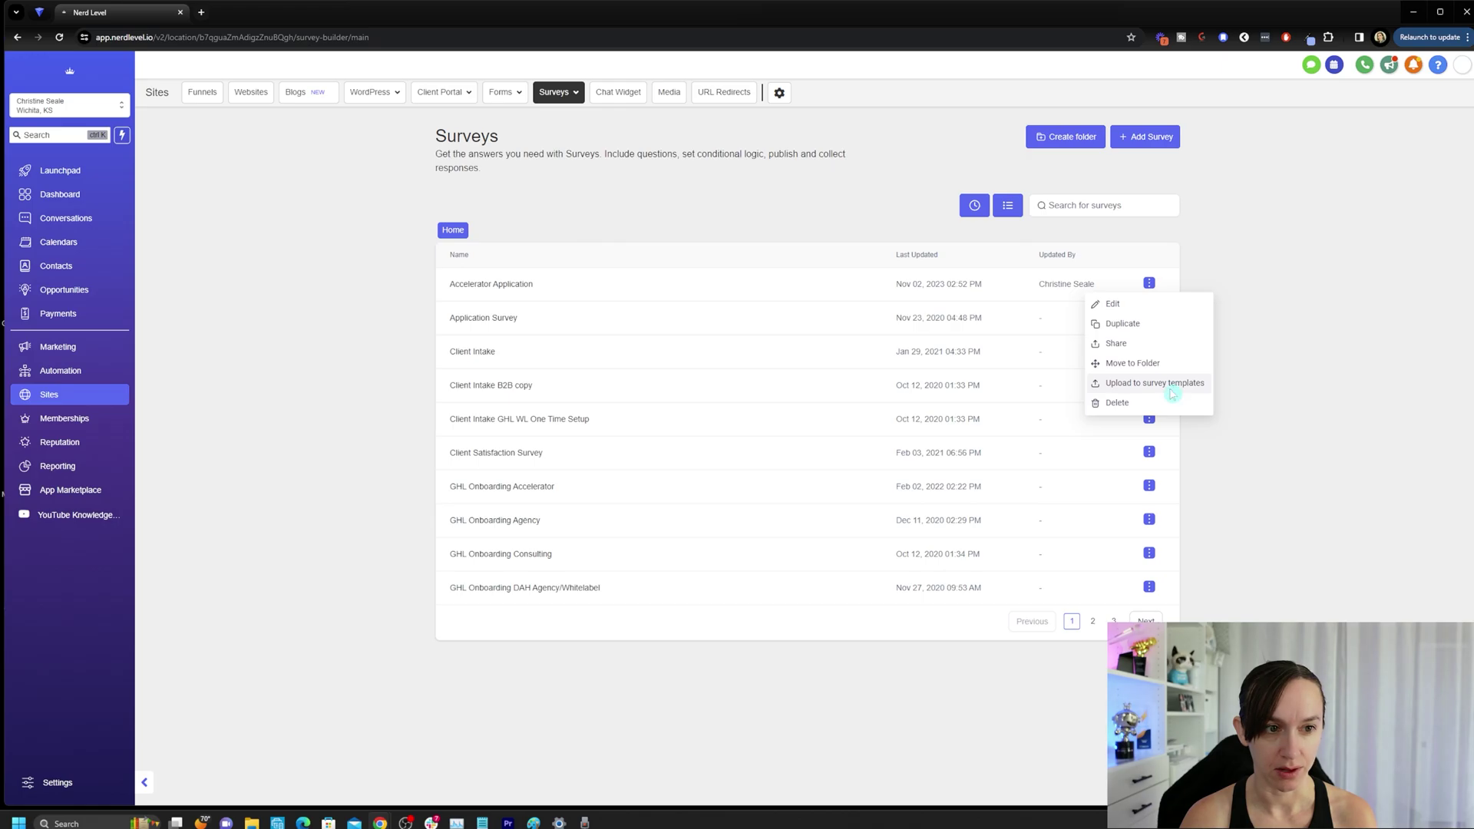
left_click(1172, 391)
Categorize the template as Business Coaching & Consulting and upload it to the Template Library.
left_click(730, 450)
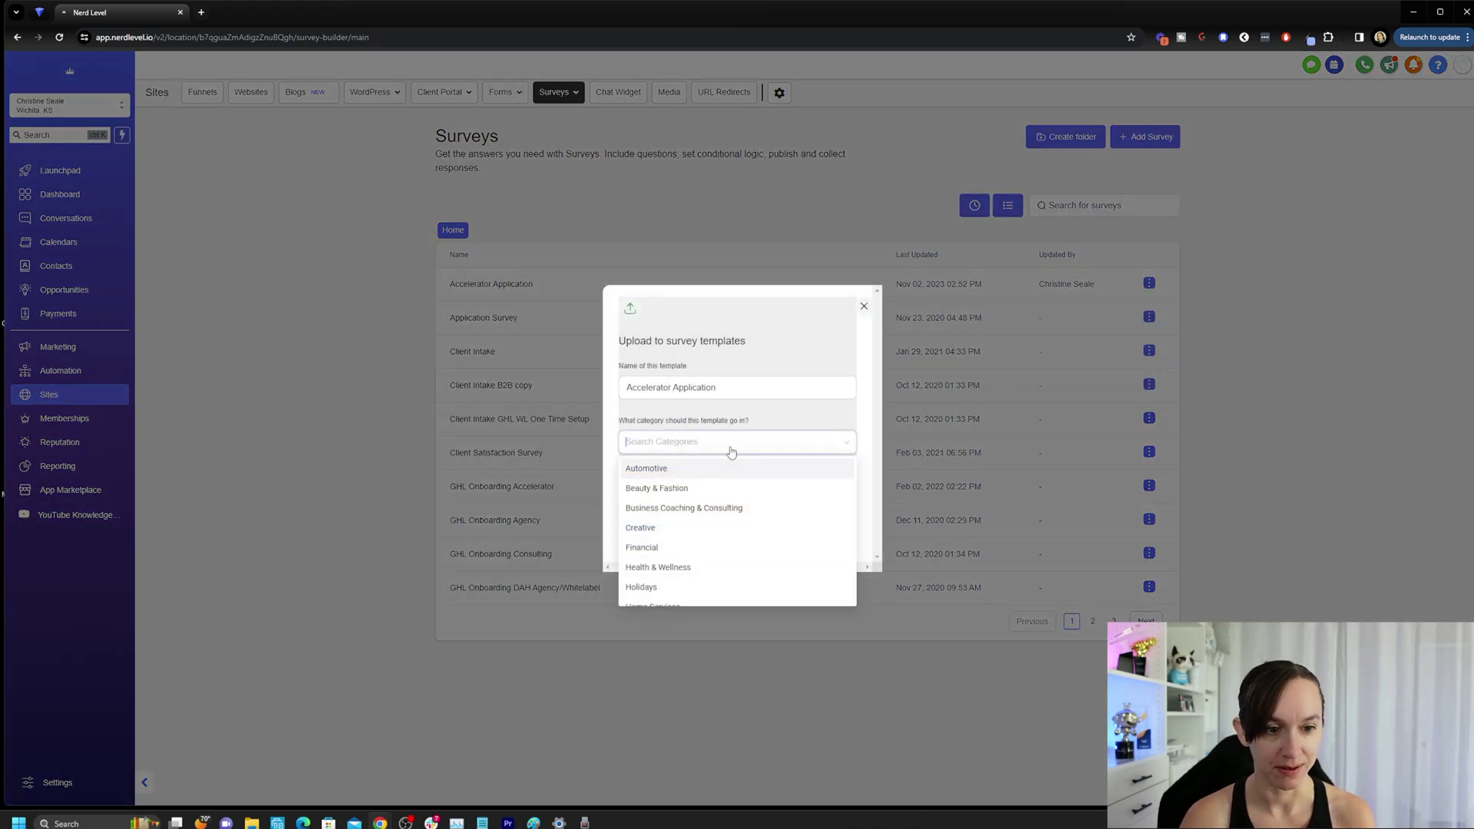
left_click(797, 509)
left_click(841, 424)
left_click(832, 534)
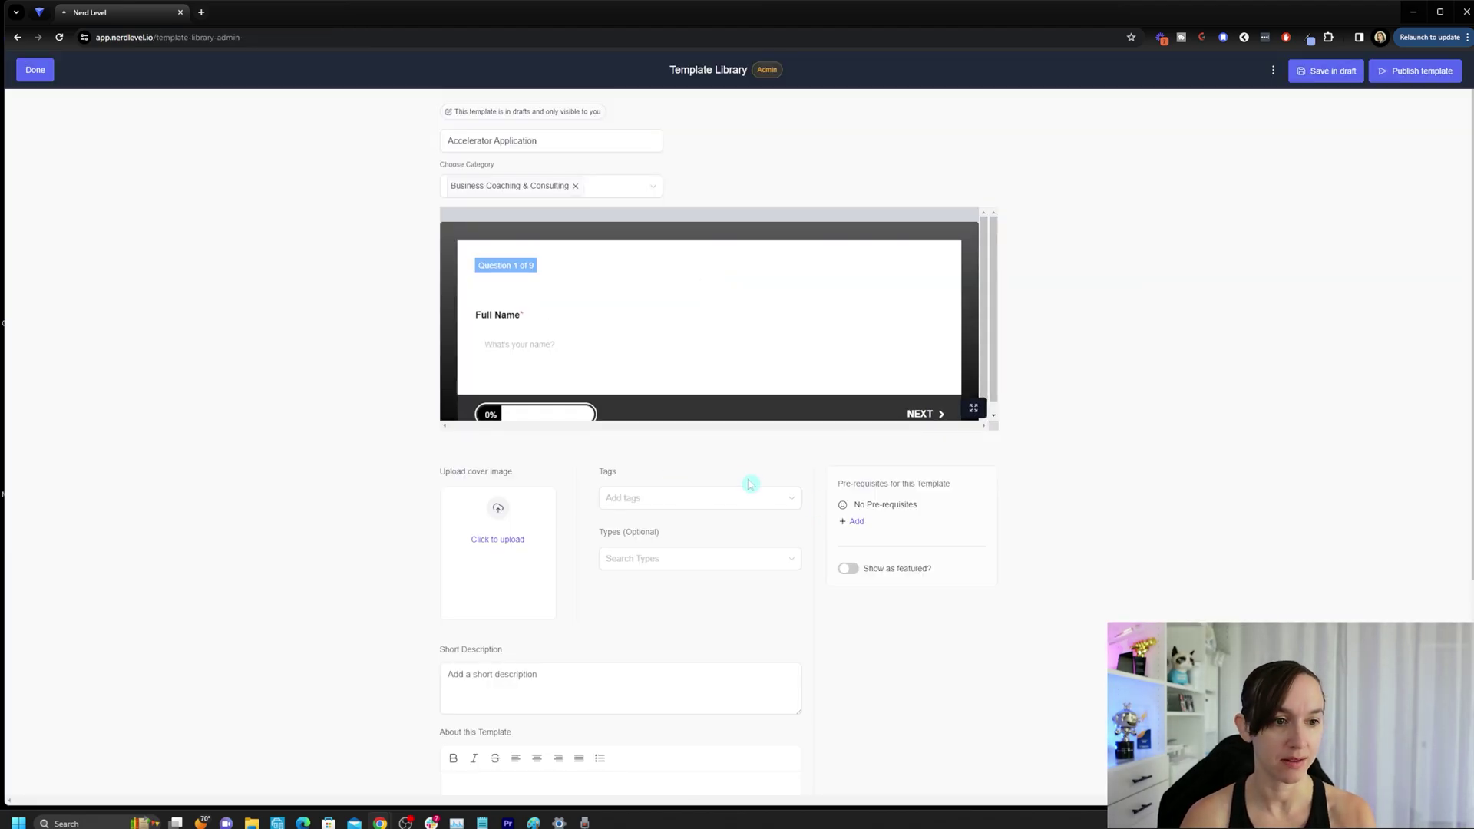
scroll(1180, 353, "down", 2)
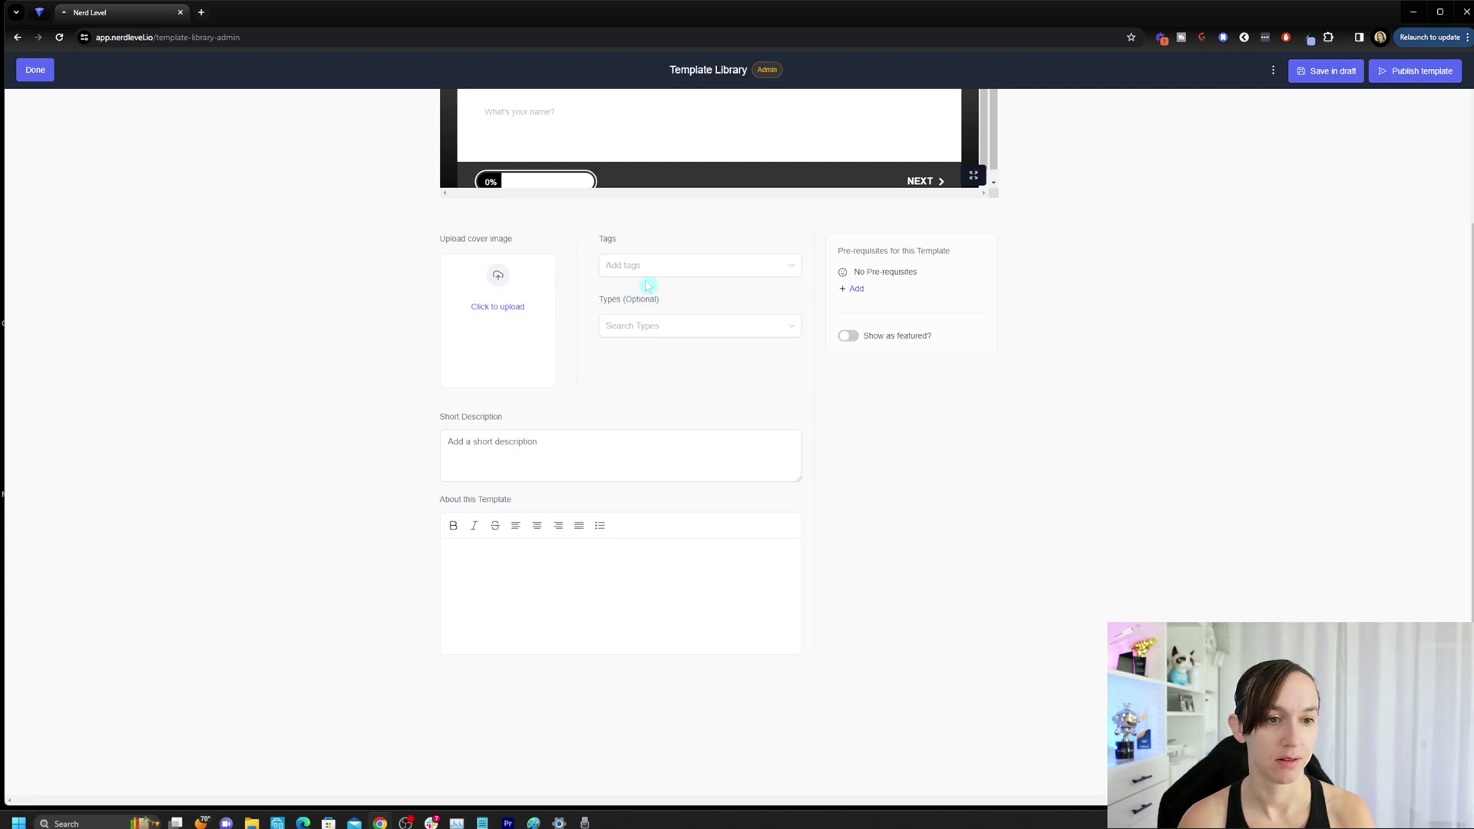
Tag the Accelerator Application template as Survey and add a short description.
left_click(680, 267)
type("Survey")
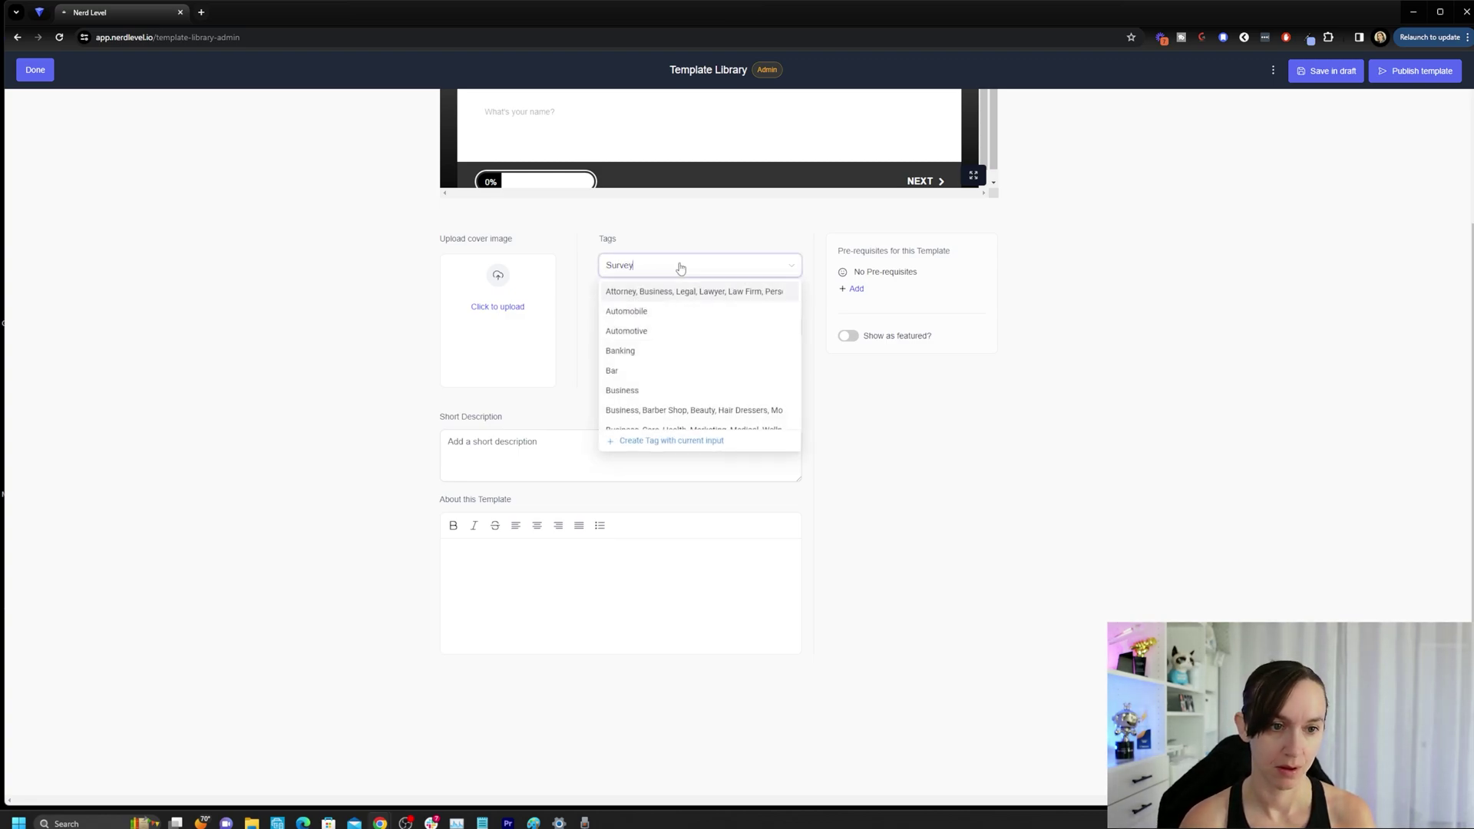
key("Return")
left_click(533, 453)
type("survey template")
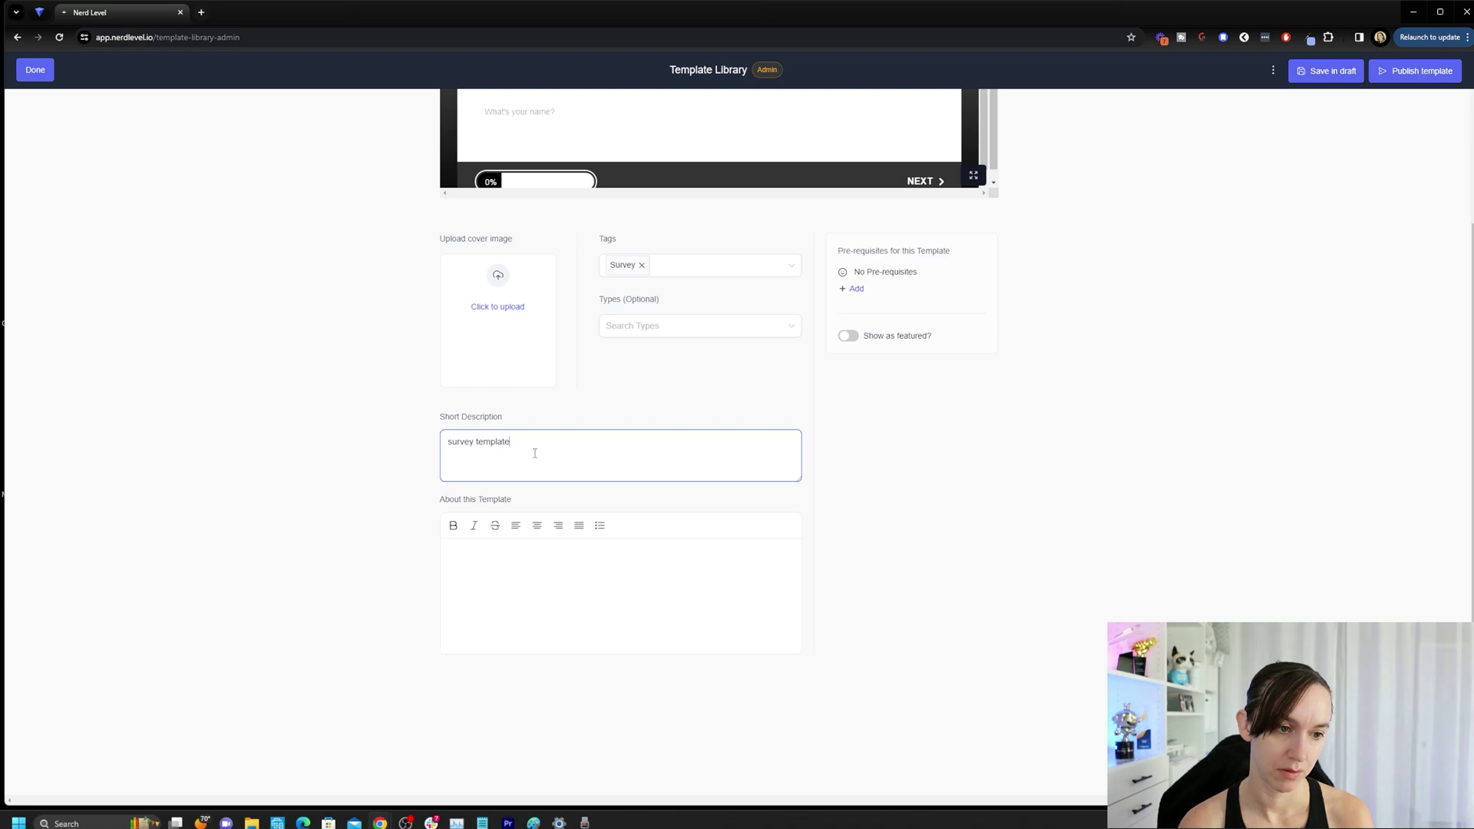
Publish the survey template to all locations and return to the templates grid.
left_click(1415, 70)
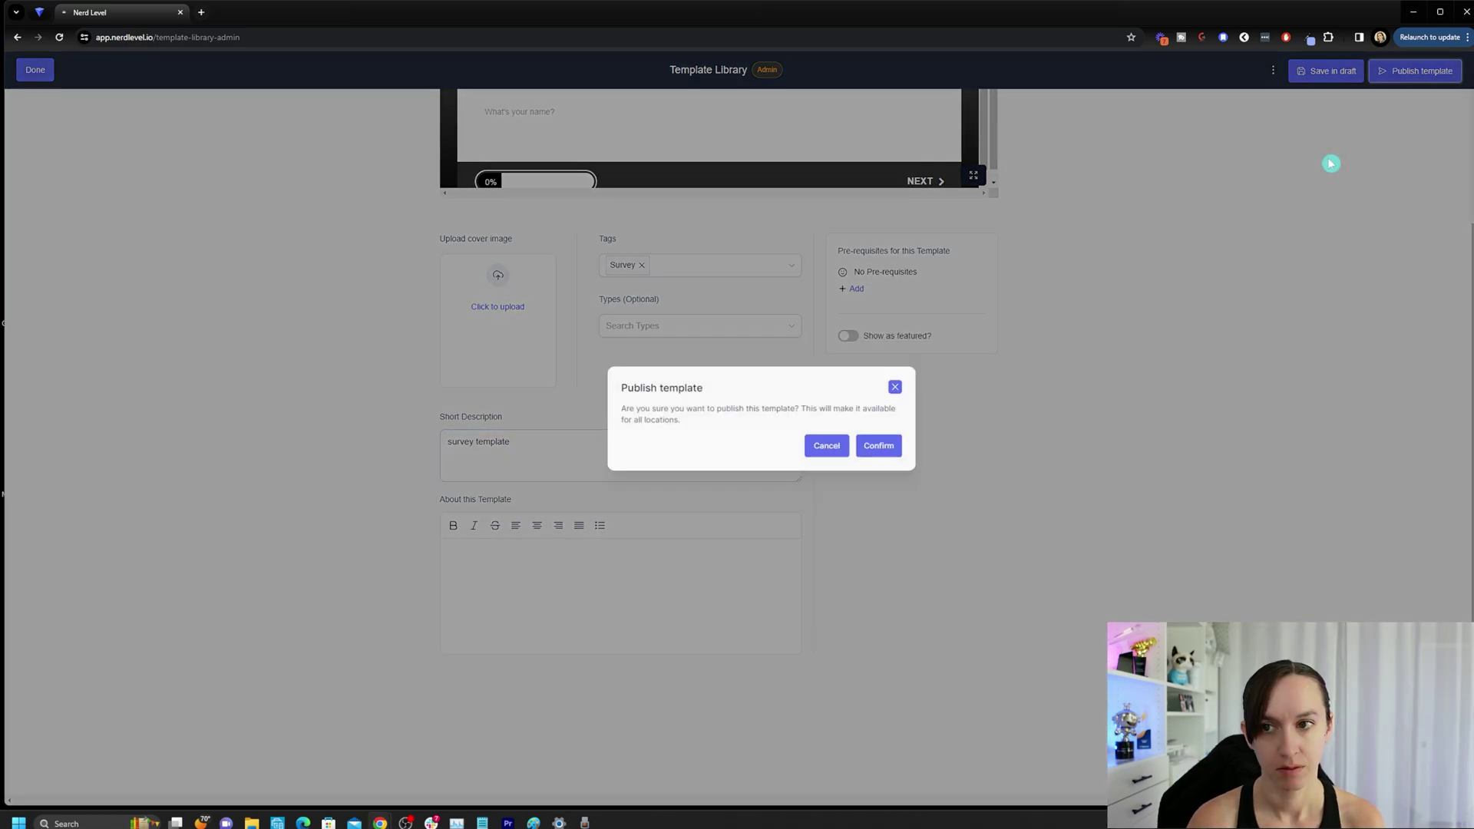
left_click(858, 456)
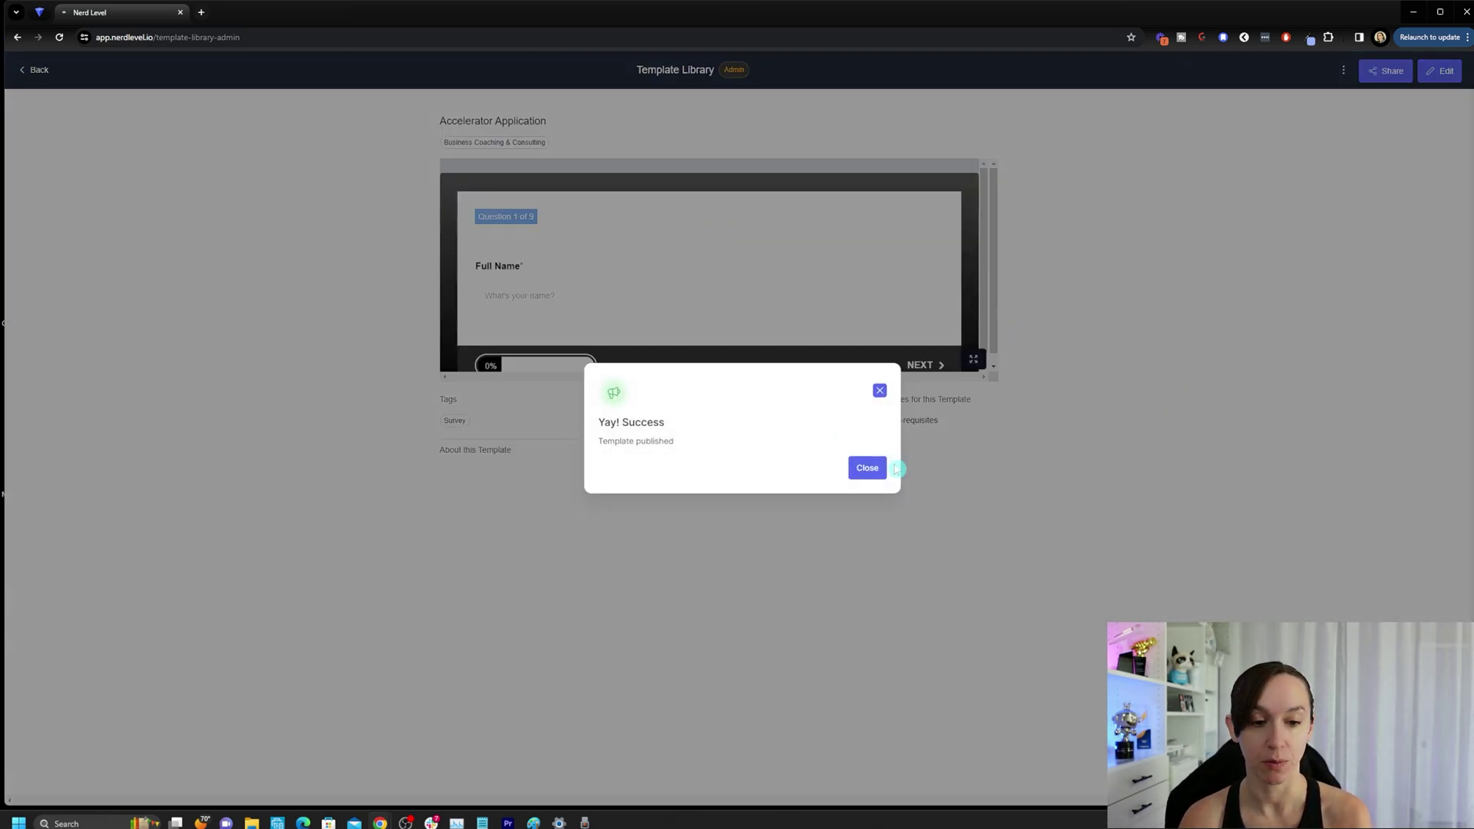
left_click(872, 472)
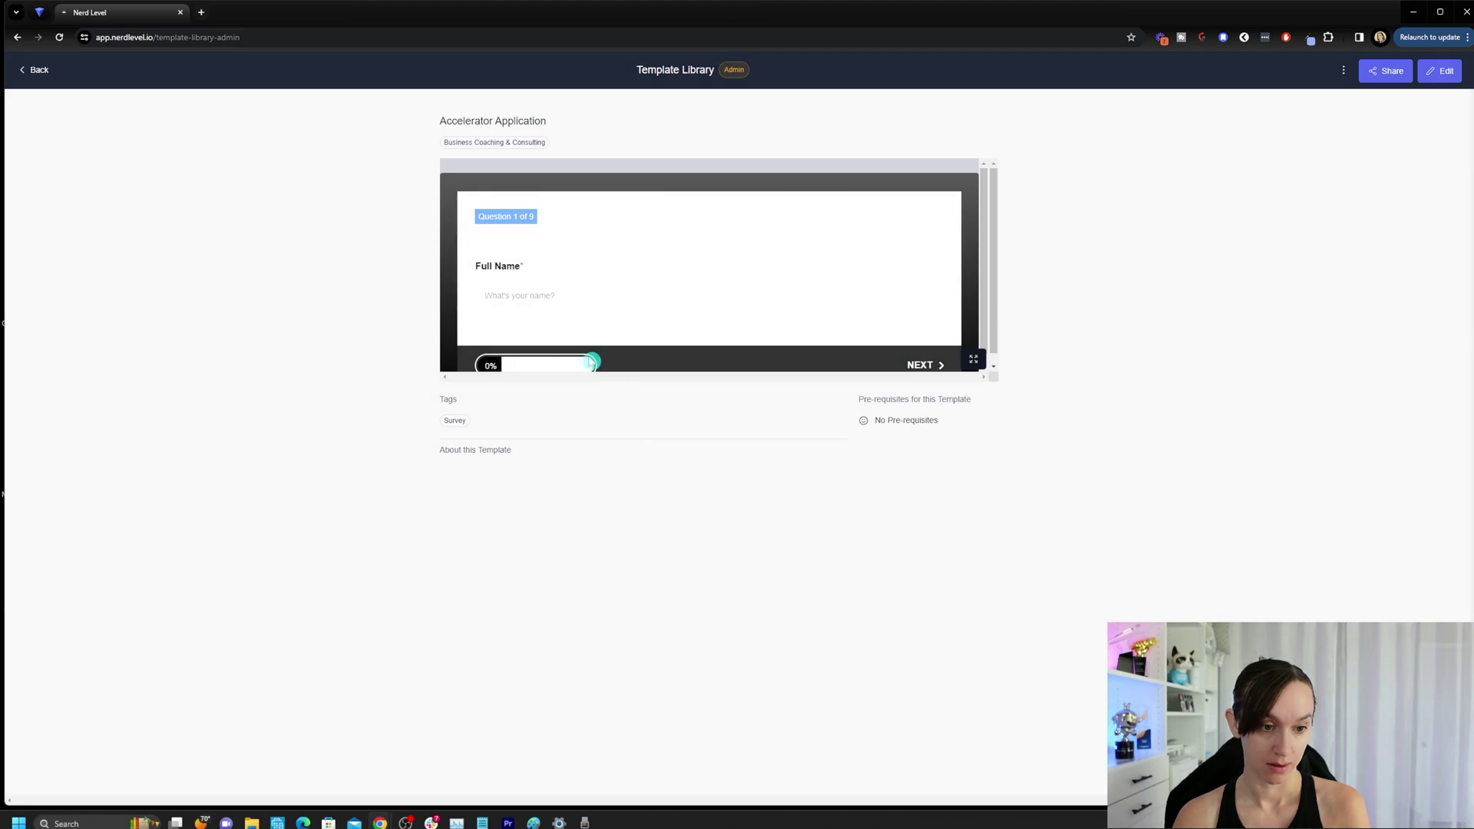
left_click(31, 70)
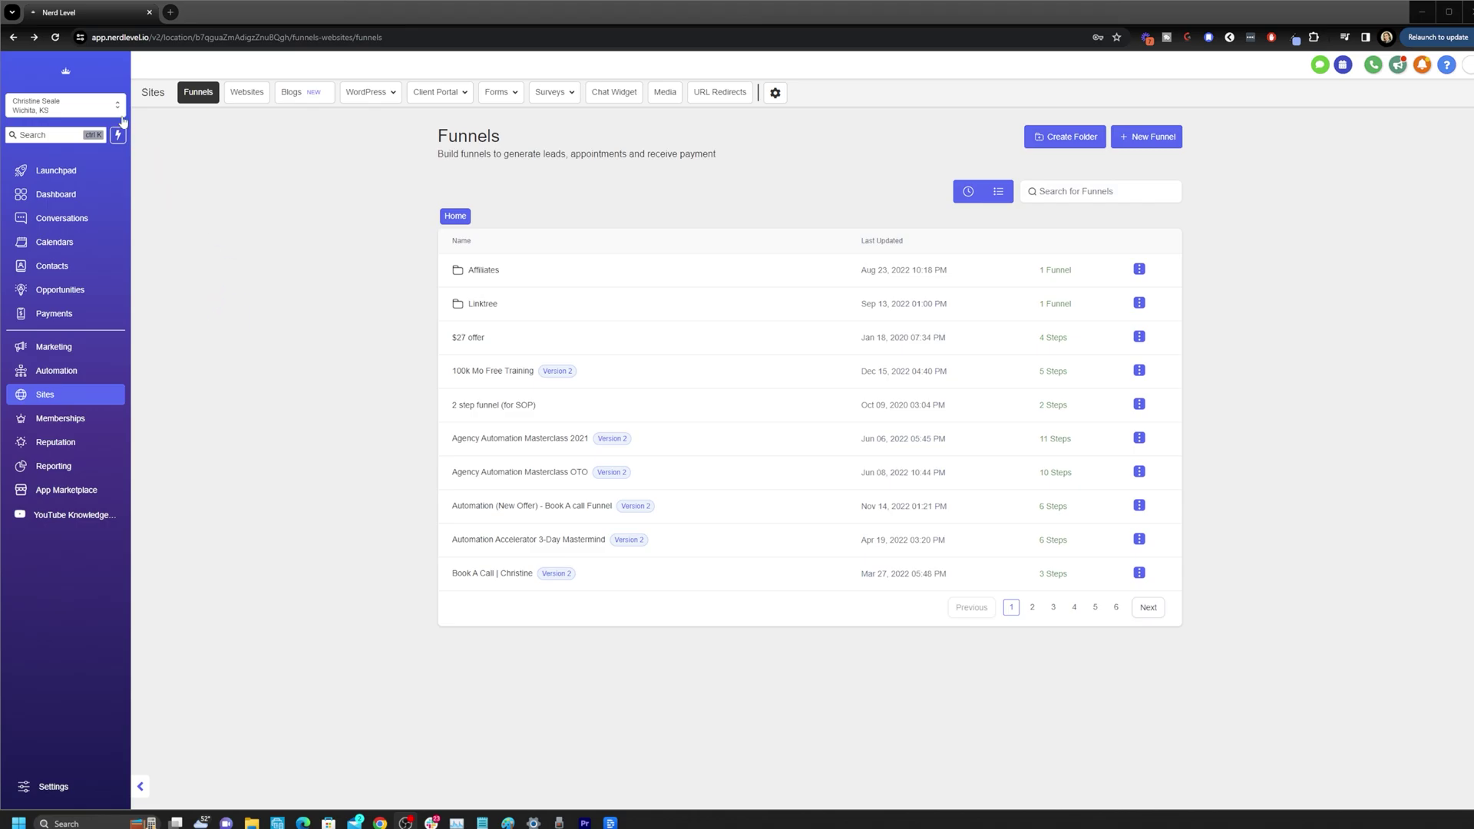
Switch to the agency-level view and enter its Template Library.
left_click(91, 106)
left_click(198, 141)
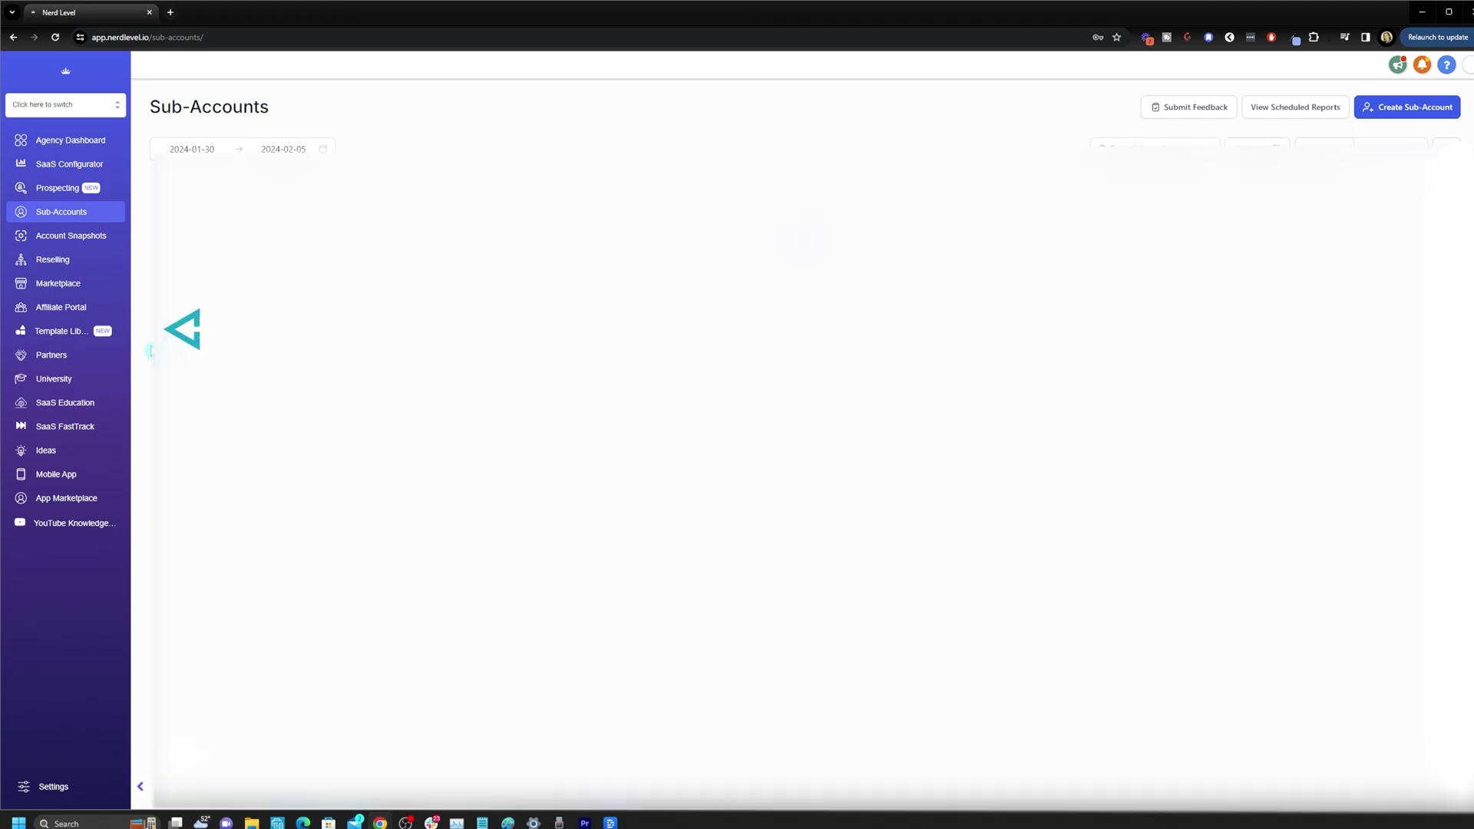
left_click(76, 337)
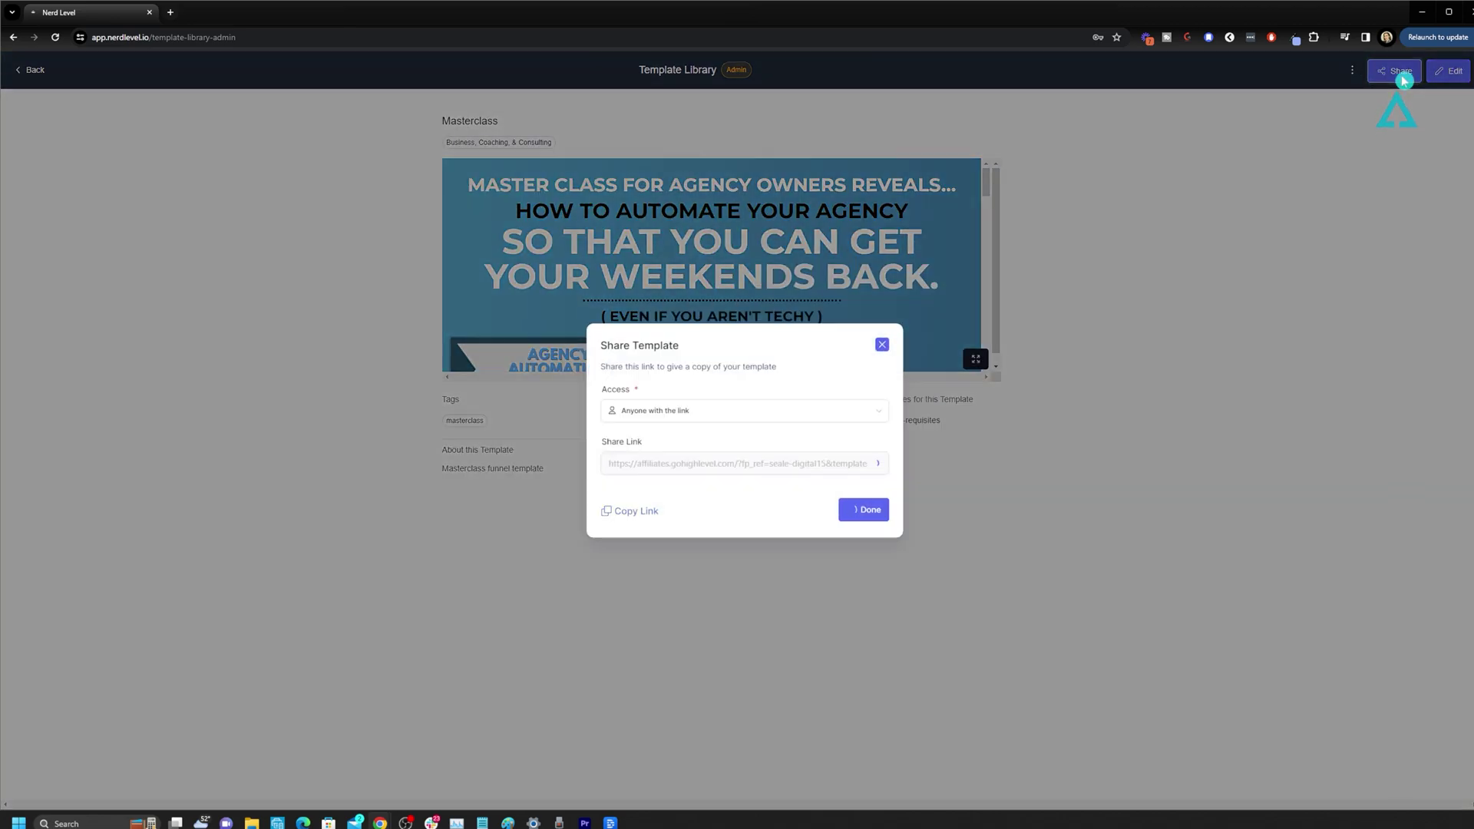
Keep access at 'Anyone with the link' and copy the Masterclass template's share link.
left_click(664, 417)
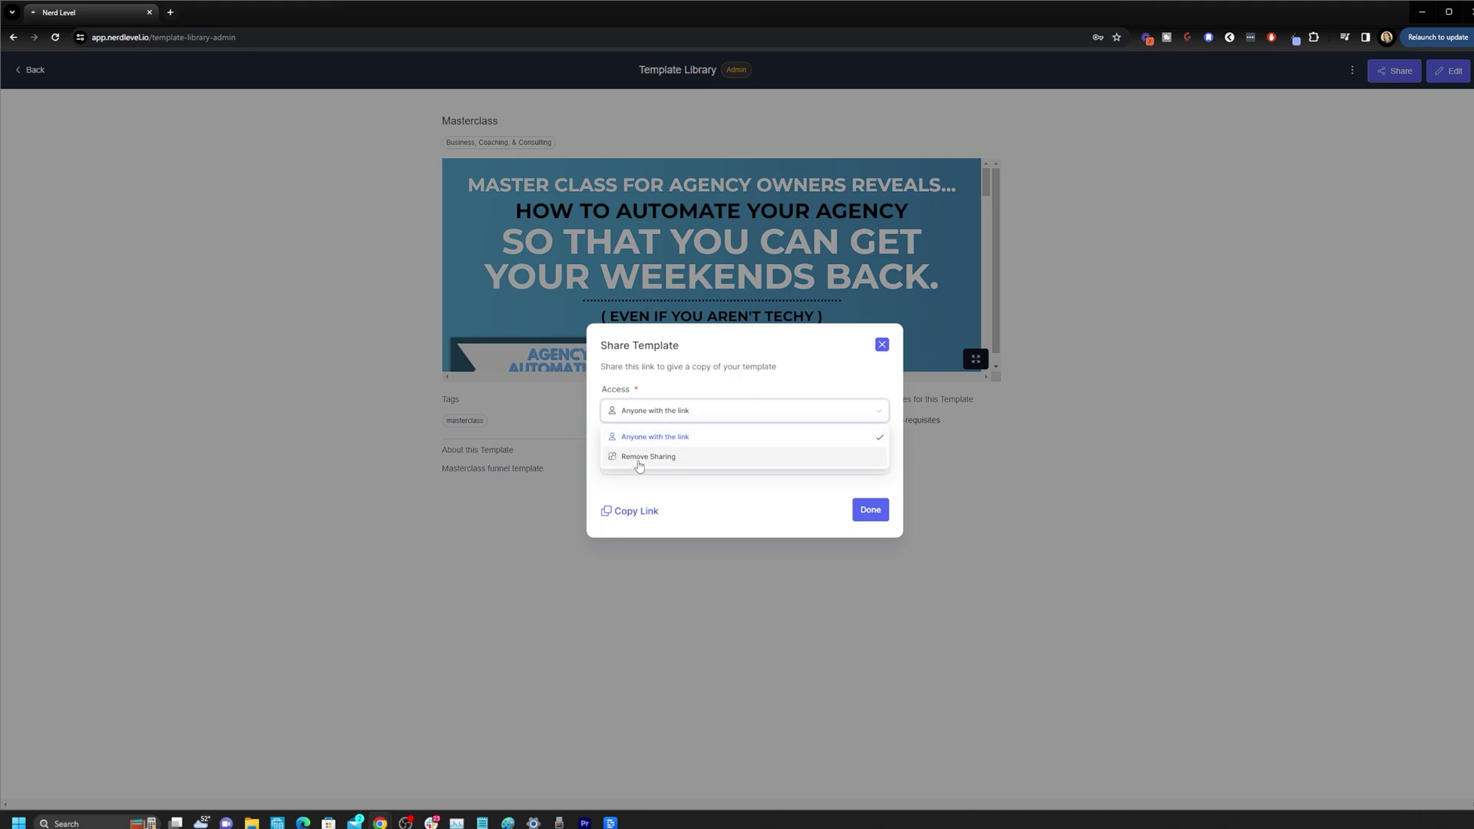
left_click(705, 497)
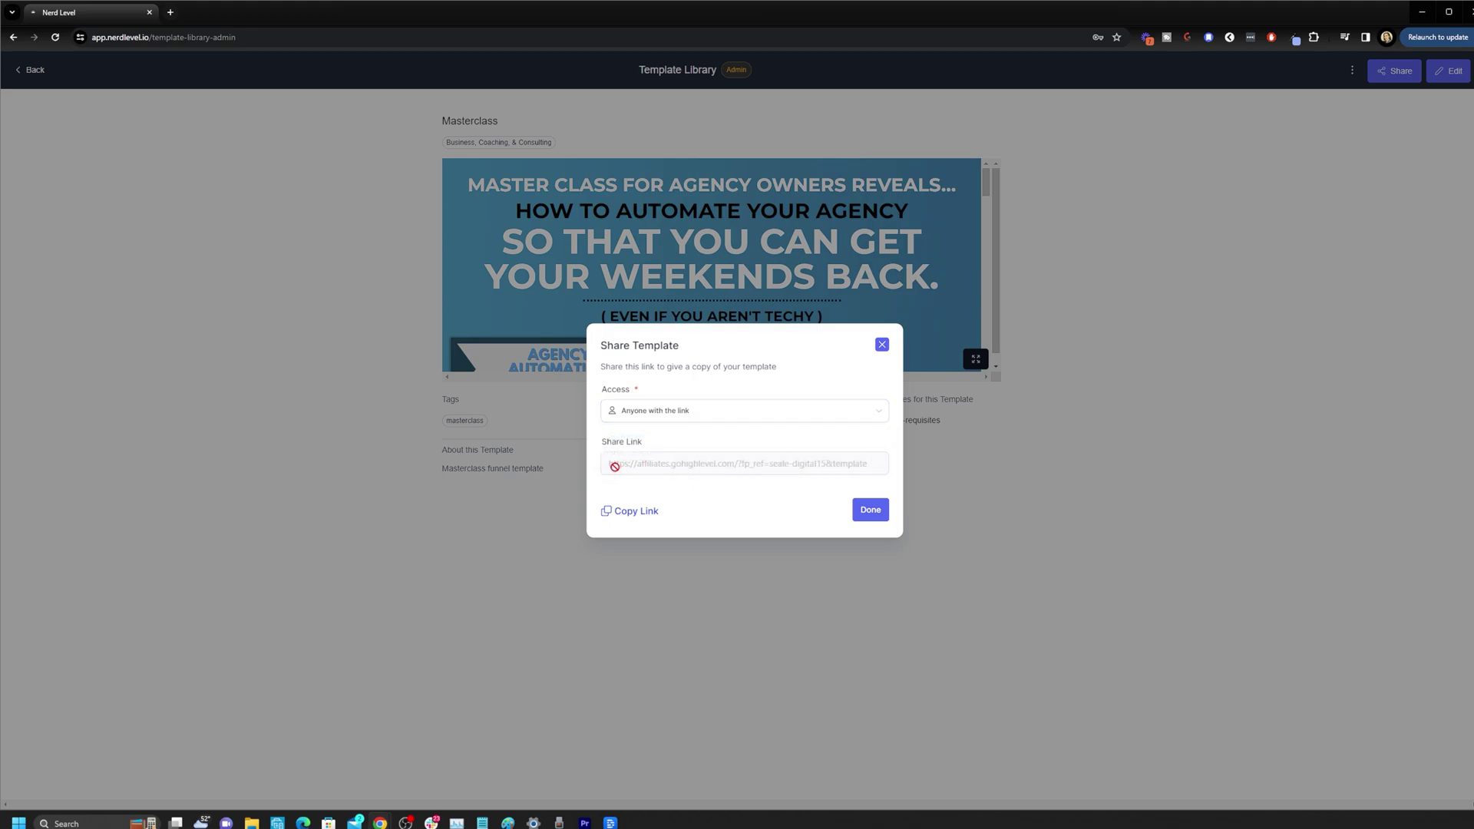
left_click(623, 517)
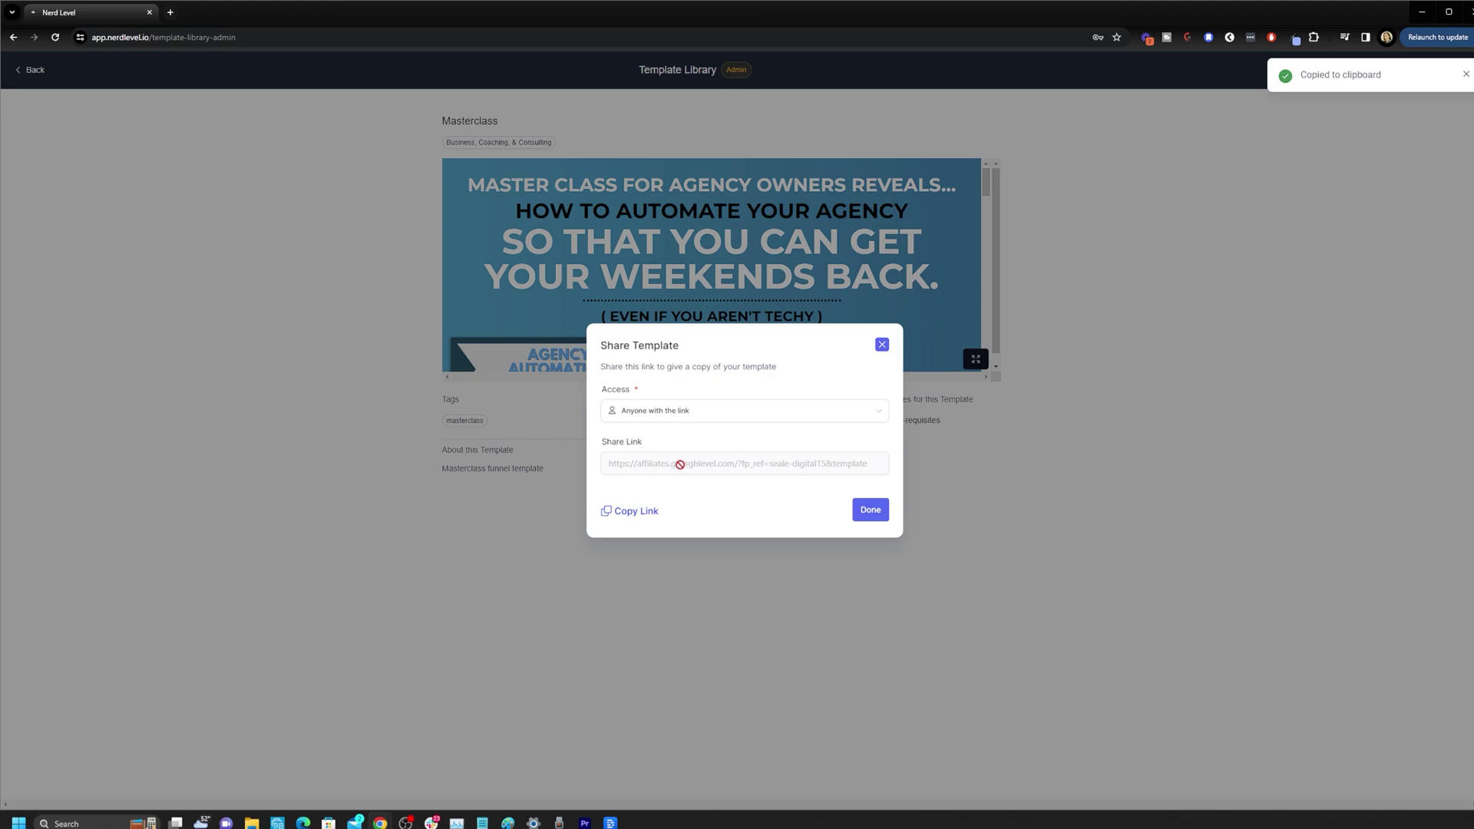